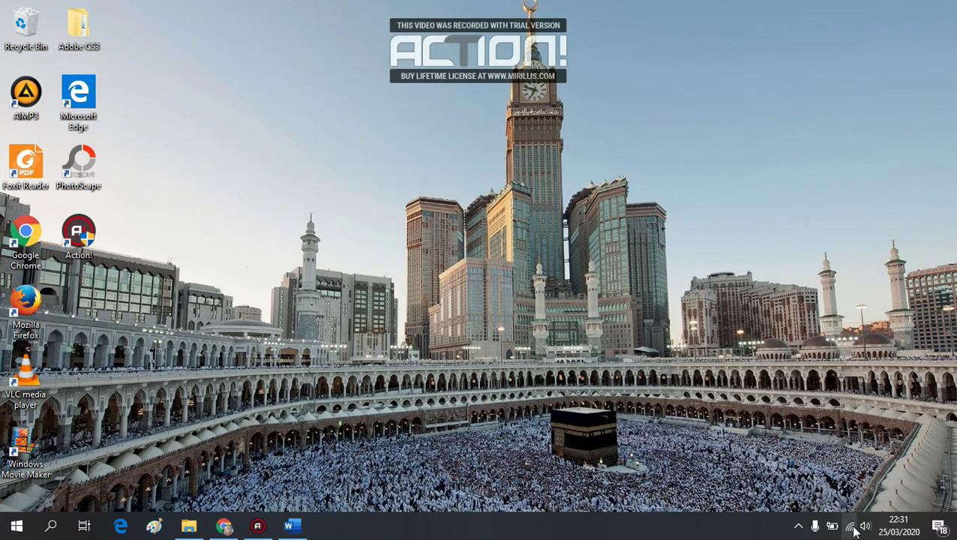
- Check the Wi-Fi connection and view the PTS TEMATIK 1E exam document in Word
{"action": "left_click", "coordinate": [852, 527]}
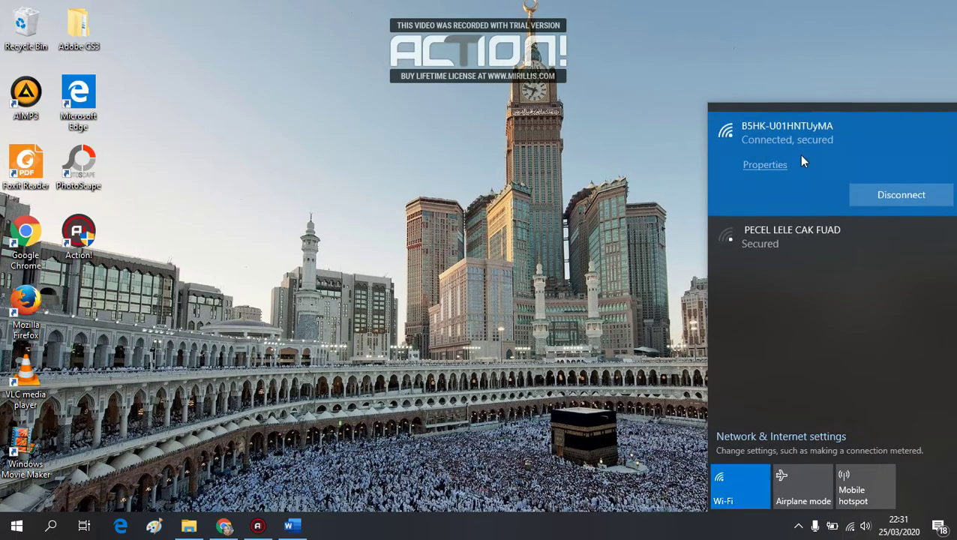
{"action": "left_click", "coordinate": [412, 176]}
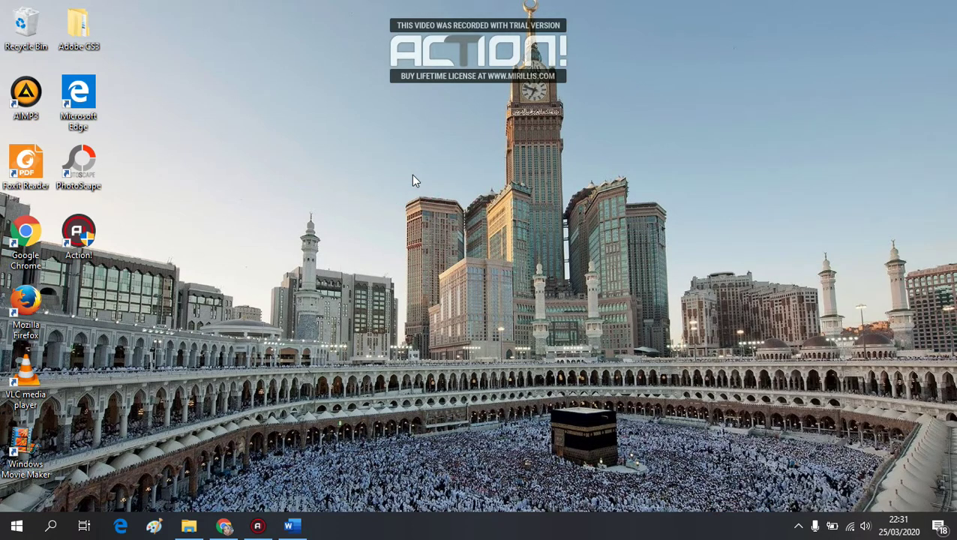
{"action": "left_click", "coordinate": [285, 528]}
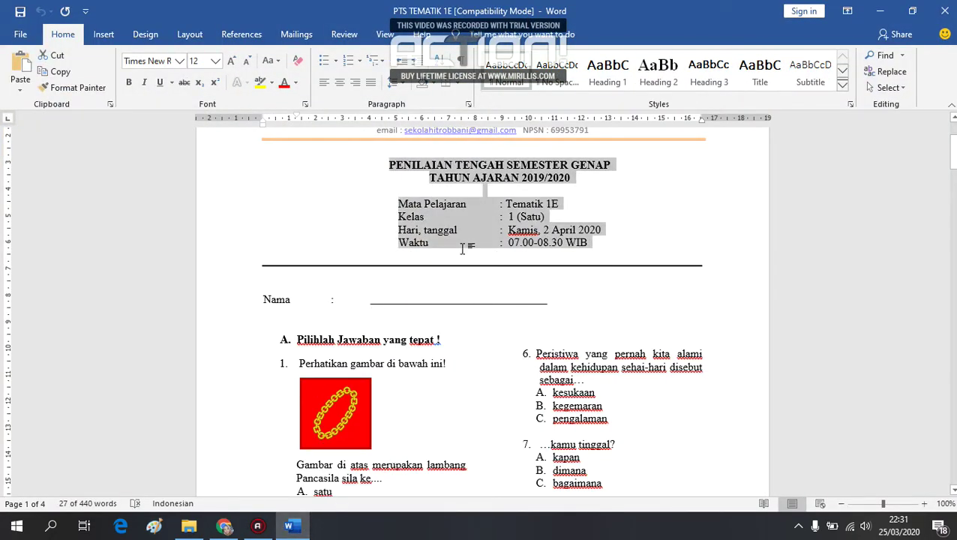
{"action": "left_click", "coordinate": [288, 531]}
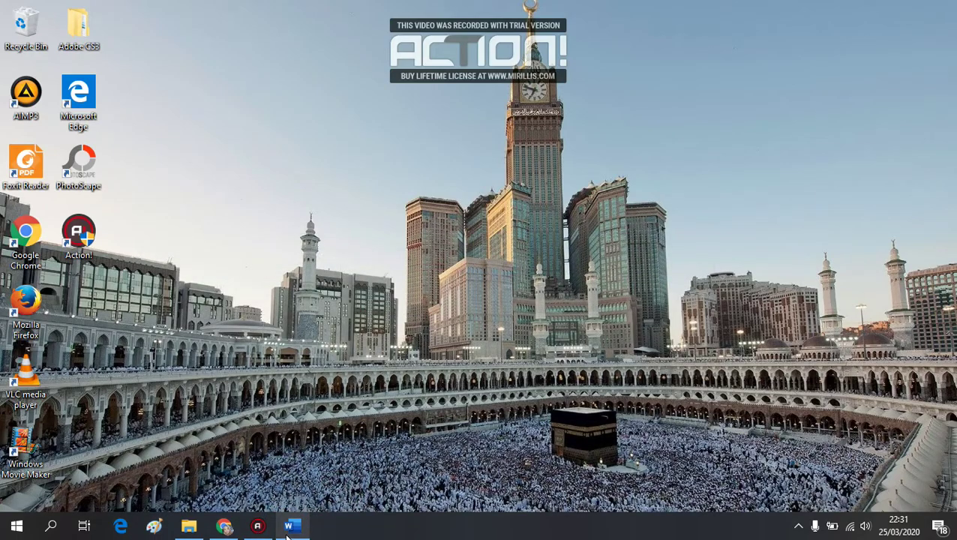
- Switch to Chrome and search the web for "google form" from the empty new tab
{"action": "left_click", "coordinate": [221, 529]}
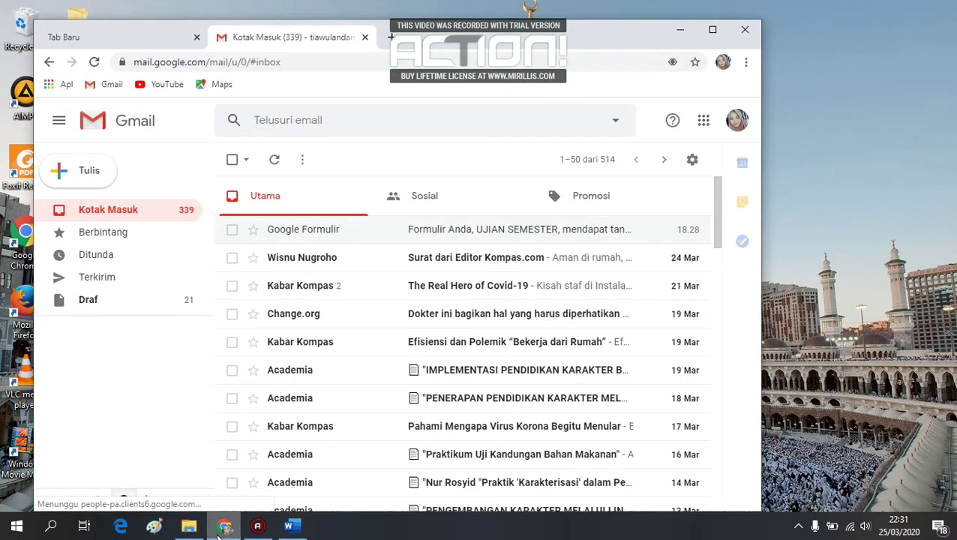
{"action": "left_click", "coordinate": [160, 39]}
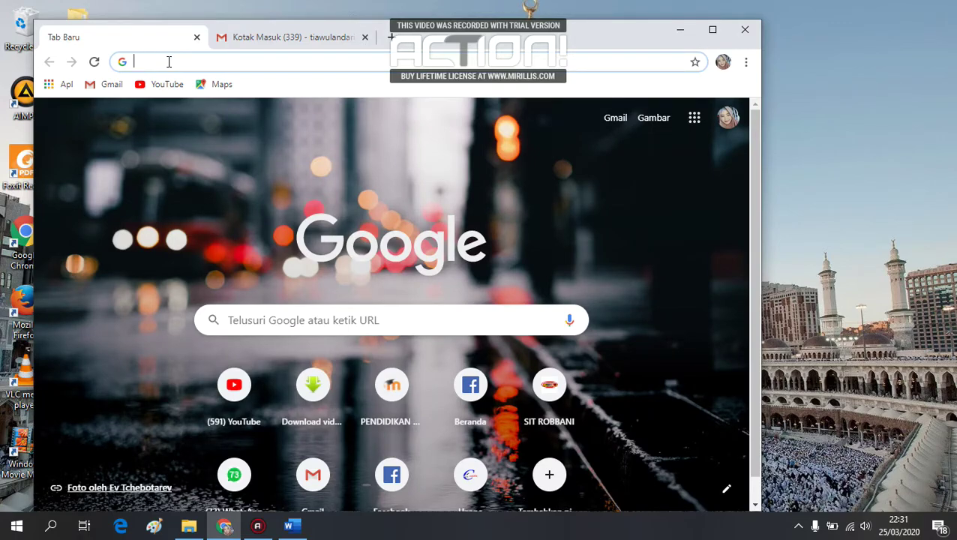
{"action": "type", "text": "G"}
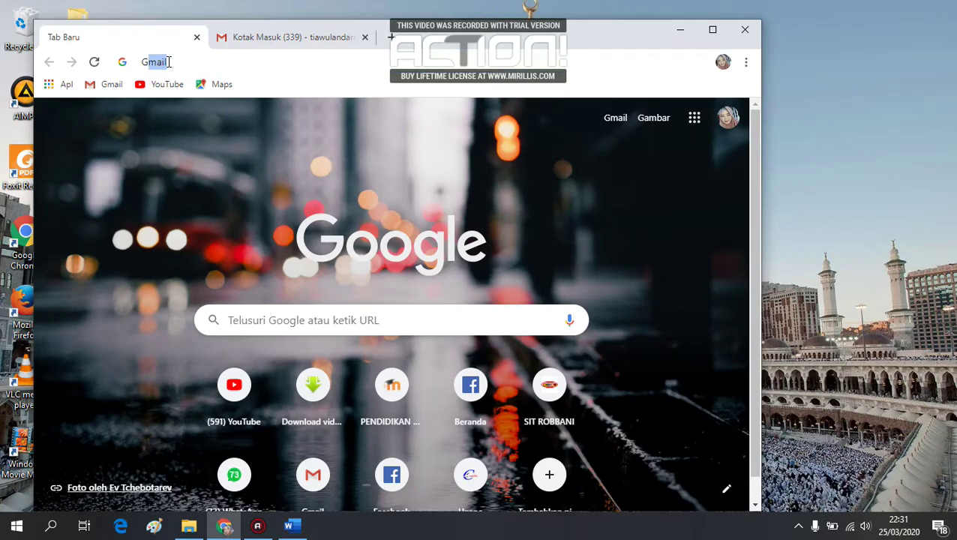
{"action": "type", "text": "OO"}
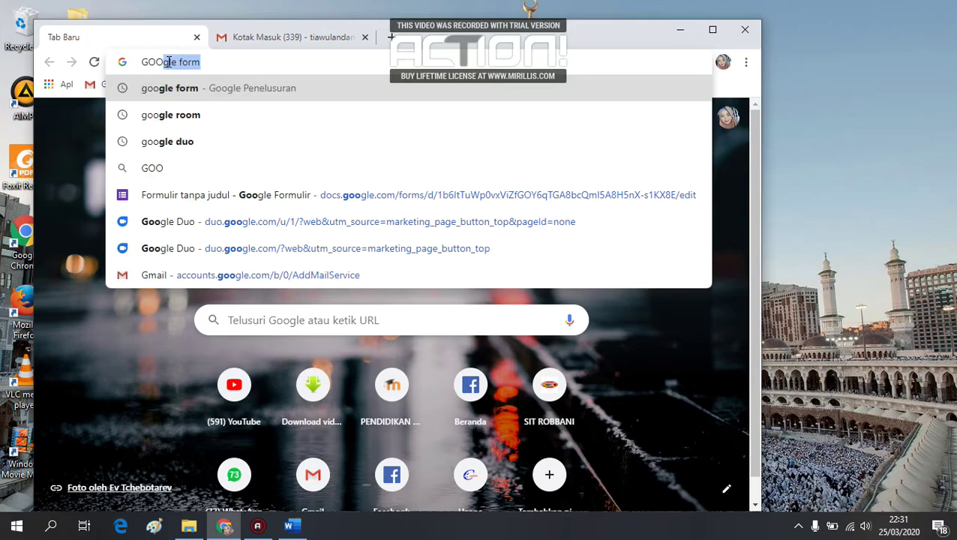
{"action": "type", "text": "GLE FO"}
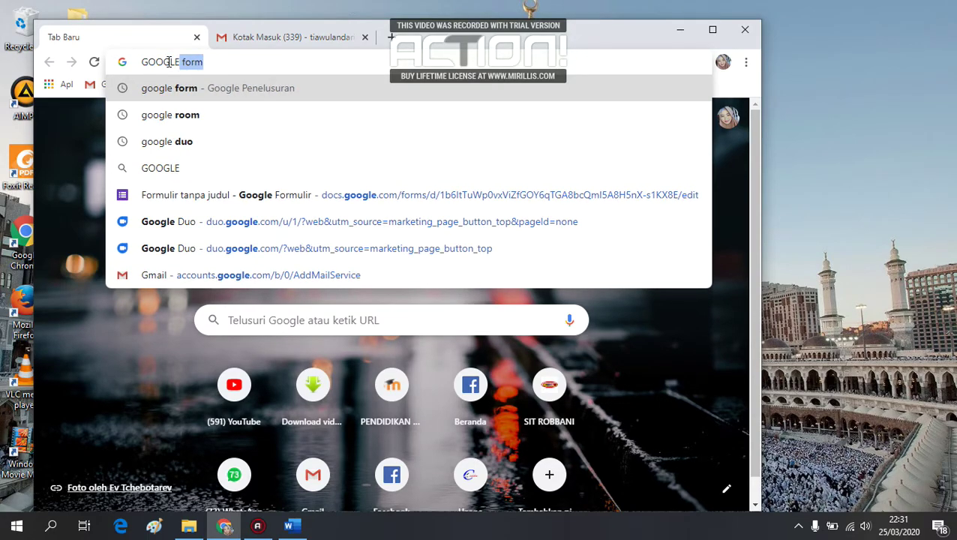
{"action": "type", "text": "M"}
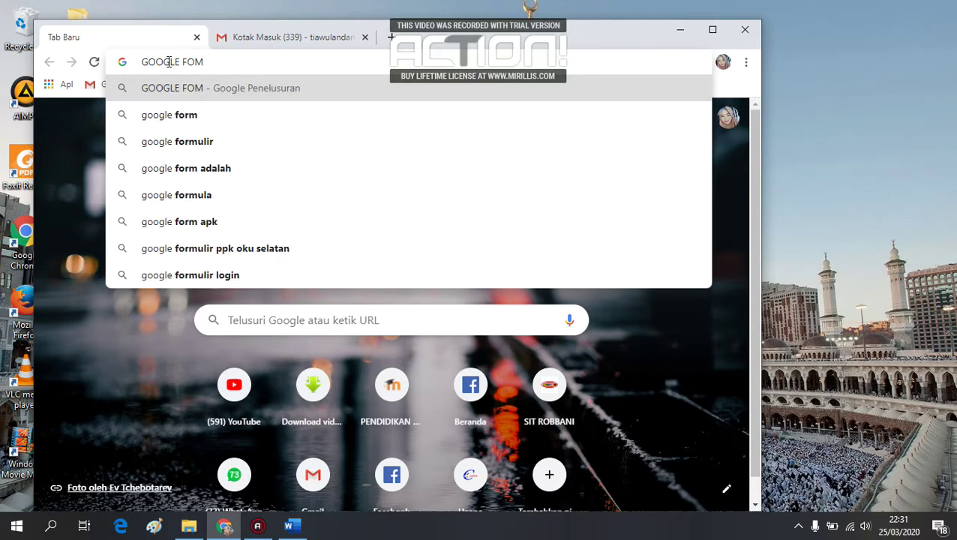
{"action": "key", "text": "BackSpace"}
{"action": "type", "text": "rm"}
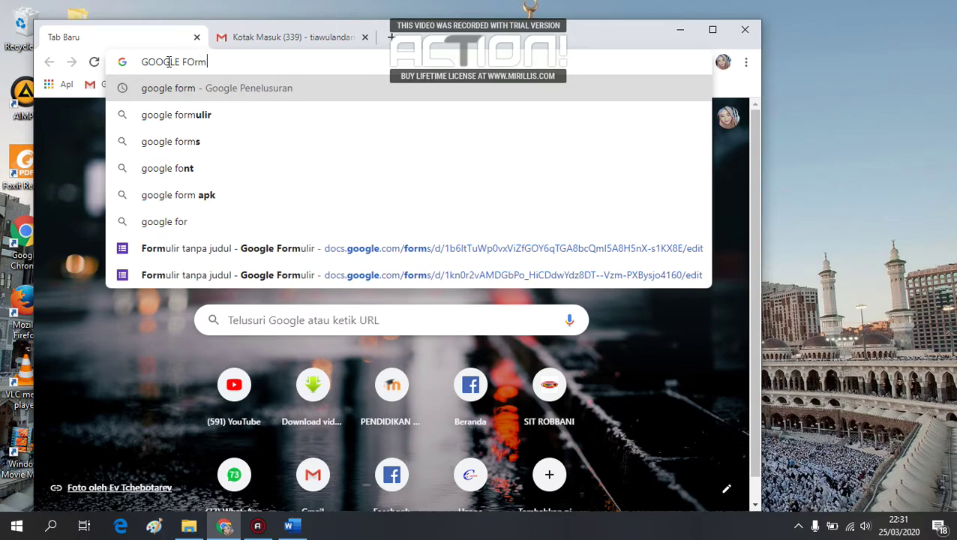
{"action": "key", "text": "Return"}
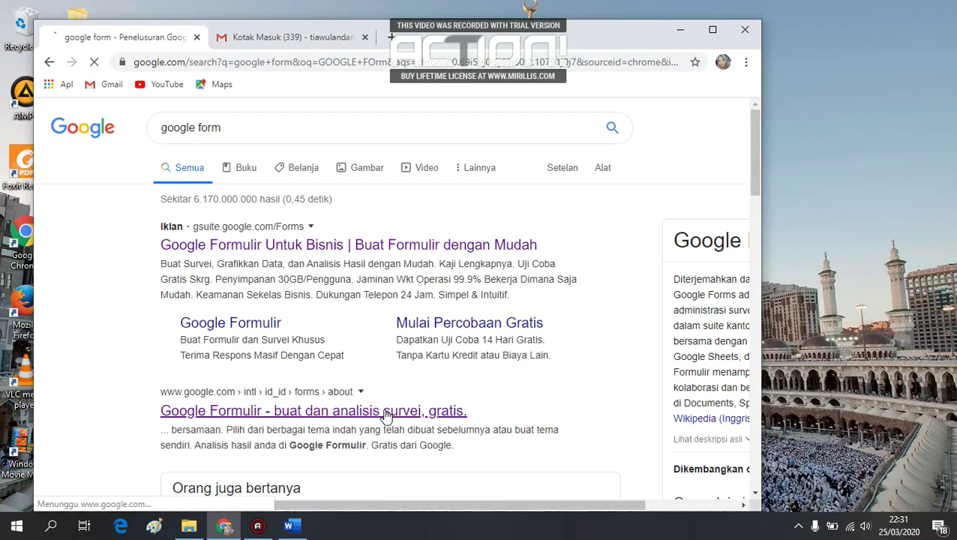
- Open Google Formulir for personal use from the search results, maximize the browser window, and create a blank form
{"action": "left_click", "coordinate": [330, 418]}
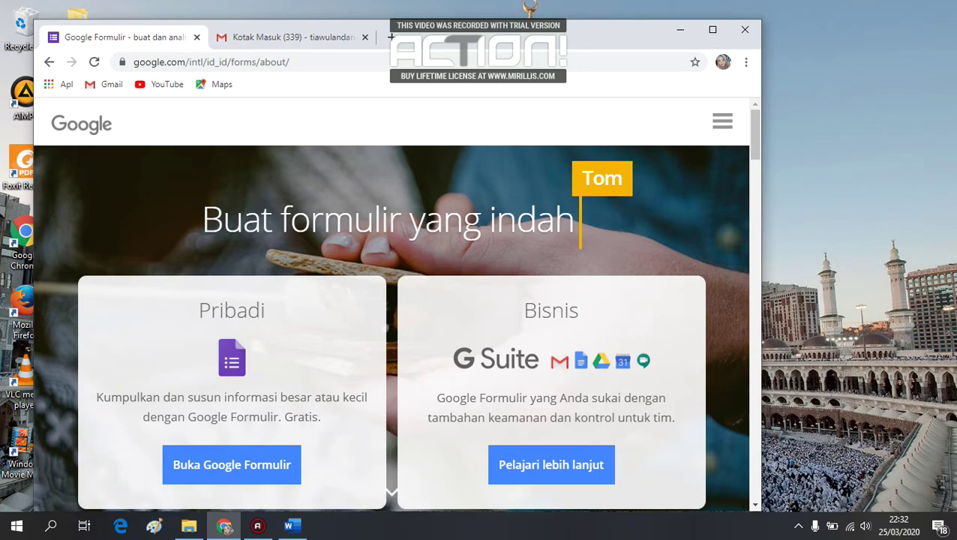
{"action": "left_click", "coordinate": [232, 465]}
{"action": "left_click", "coordinate": [713, 29]}
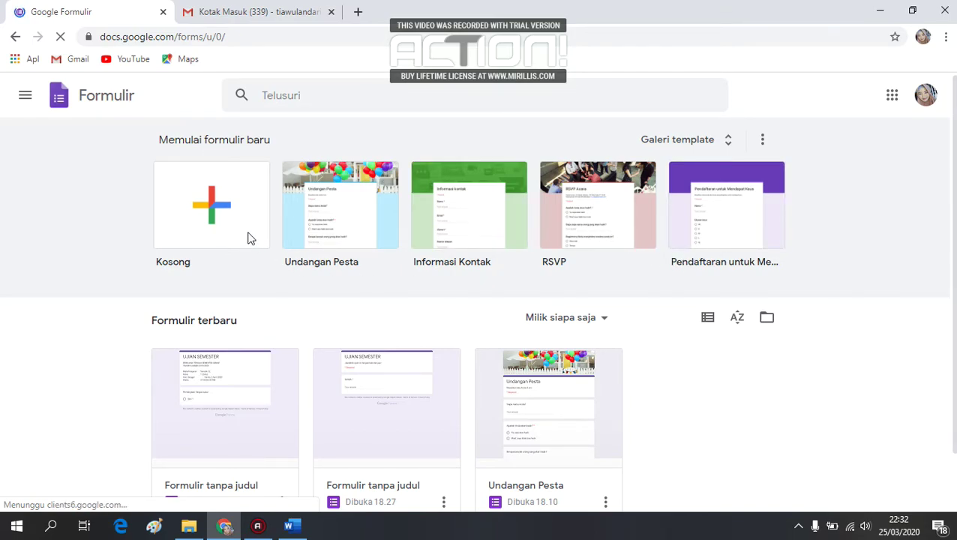
{"action": "left_click", "coordinate": [213, 204]}
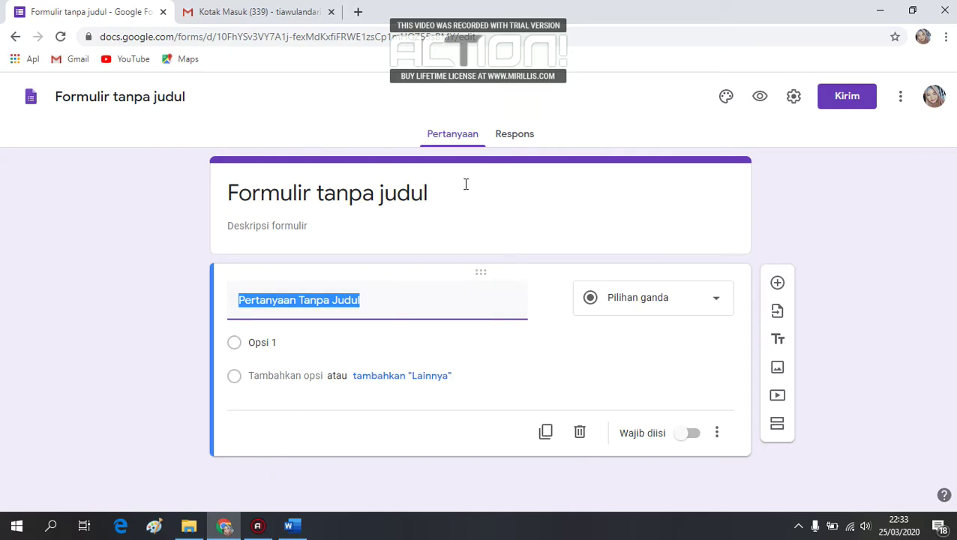
- Look through the new form's responses view and return to its questions
{"action": "left_click", "coordinate": [467, 139]}
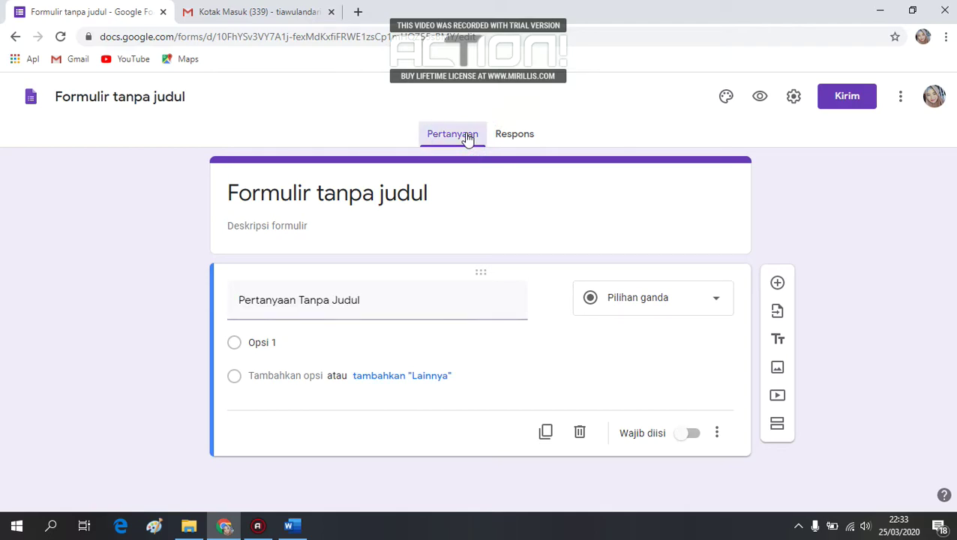
{"action": "left_click", "coordinate": [516, 140]}
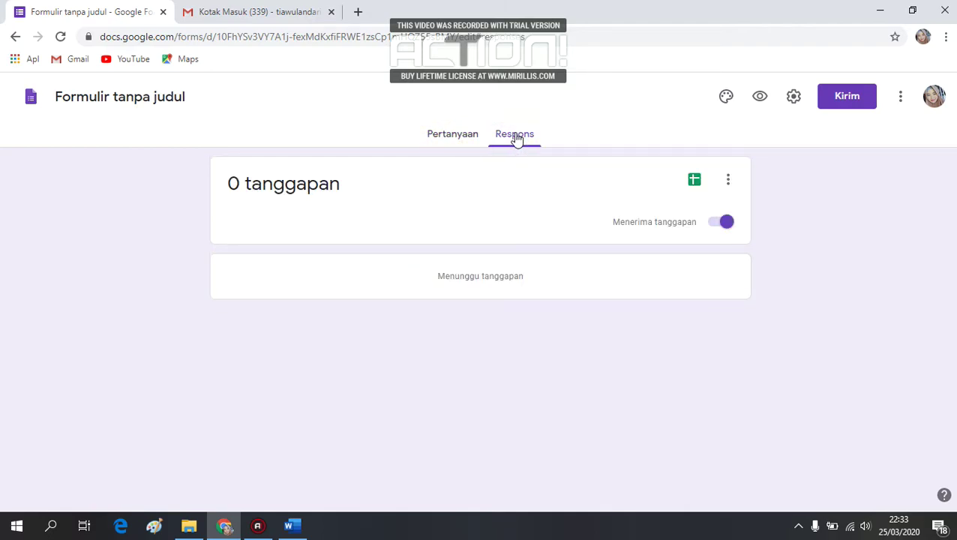
{"action": "left_click", "coordinate": [463, 140]}
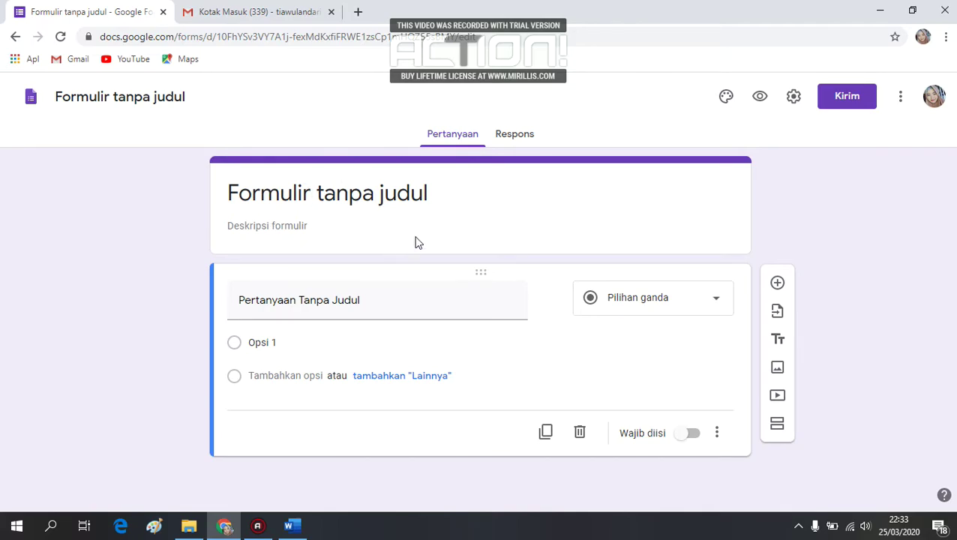
- Enable e-mail notifications for new responses to the form and check the other response options
{"action": "left_click", "coordinate": [530, 138]}
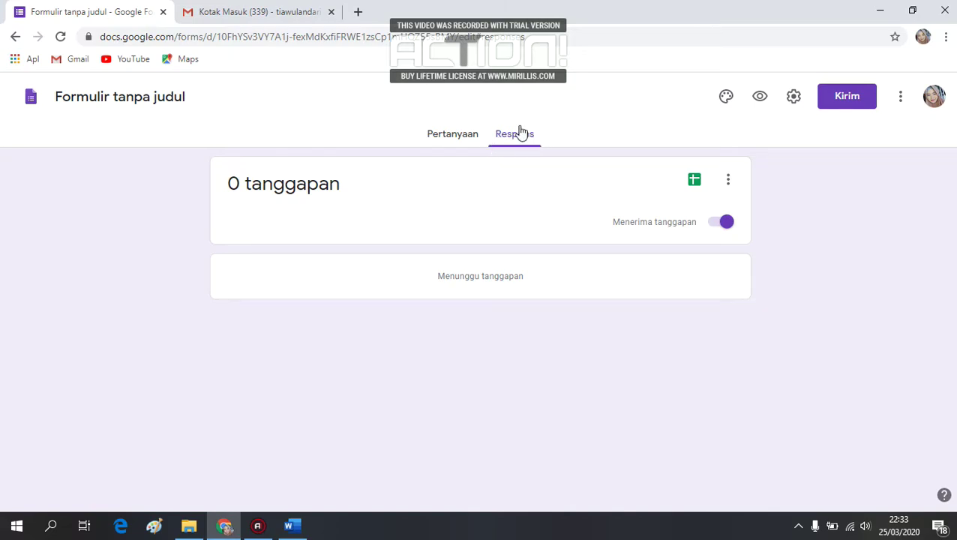
{"action": "left_click", "coordinate": [736, 185]}
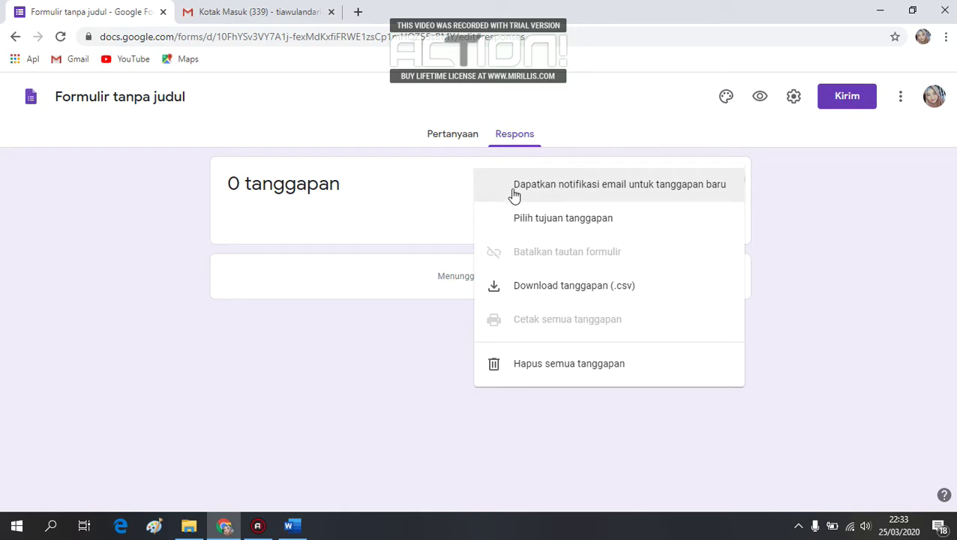
{"action": "left_click", "coordinate": [664, 193]}
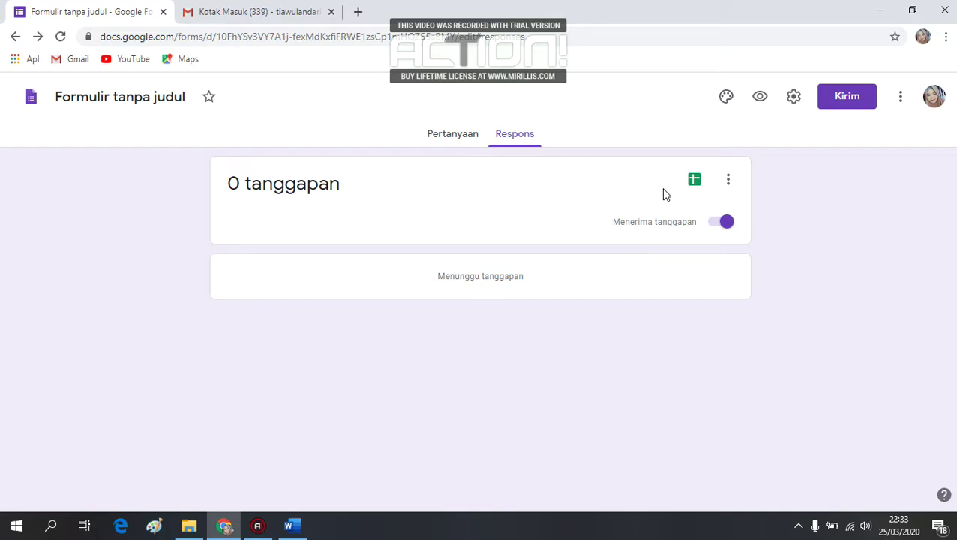
{"action": "left_click", "coordinate": [724, 186]}
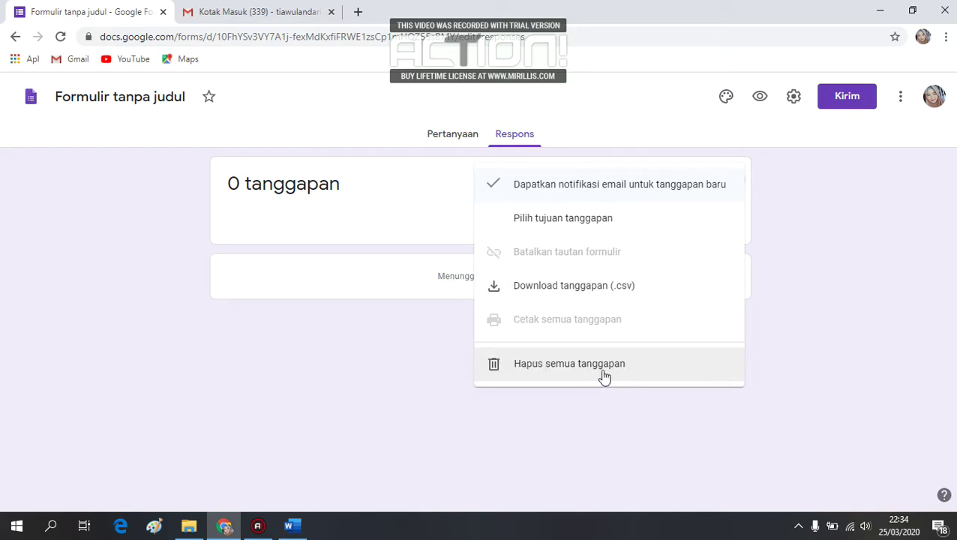
{"action": "left_click", "coordinate": [443, 312]}
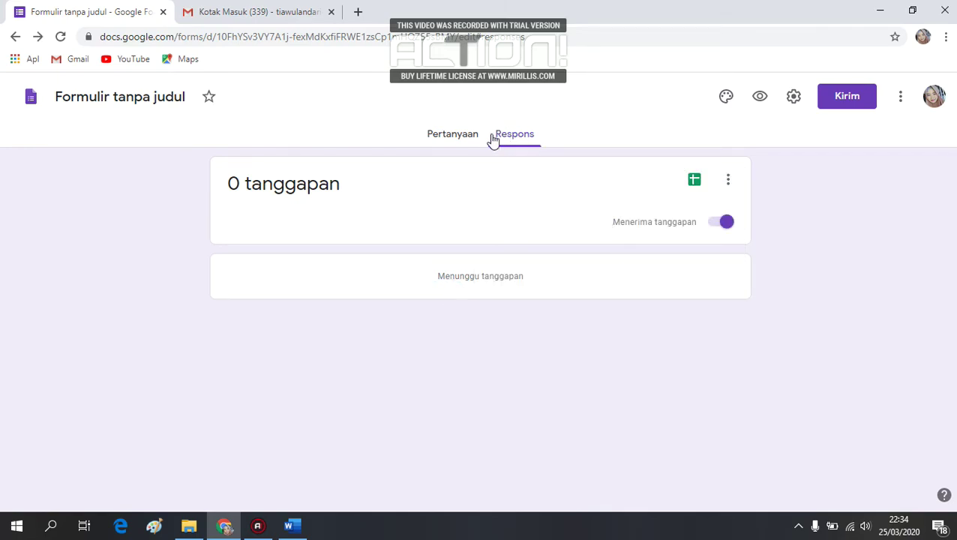
- Preview the blank form as respondents see it and examine its theme options in the editor
{"action": "left_click", "coordinate": [464, 140]}
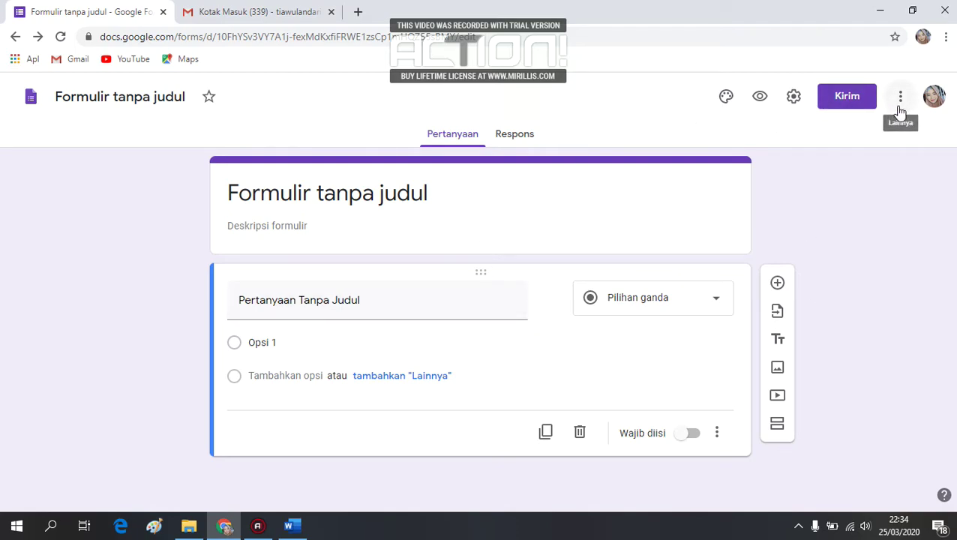
{"action": "left_click", "coordinate": [760, 101]}
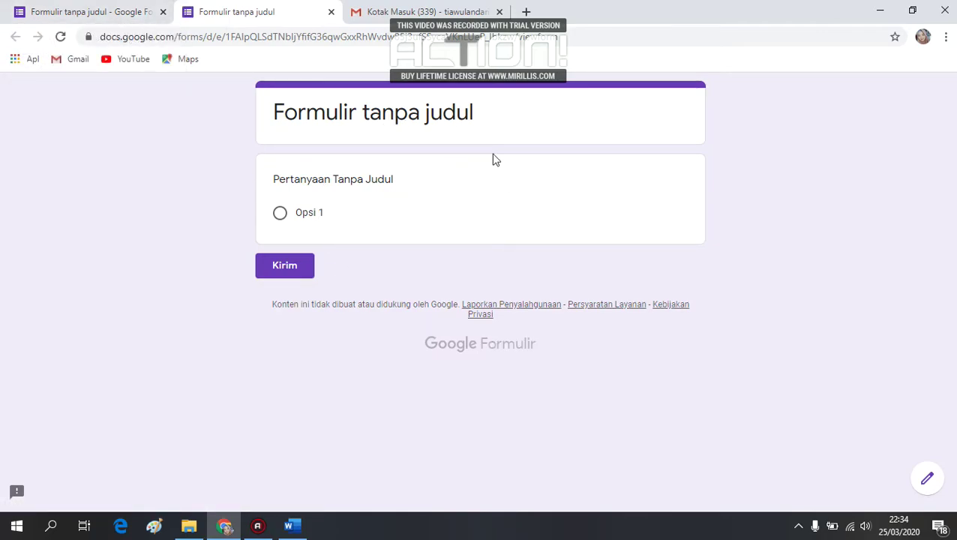
{"action": "left_click", "coordinate": [105, 18]}
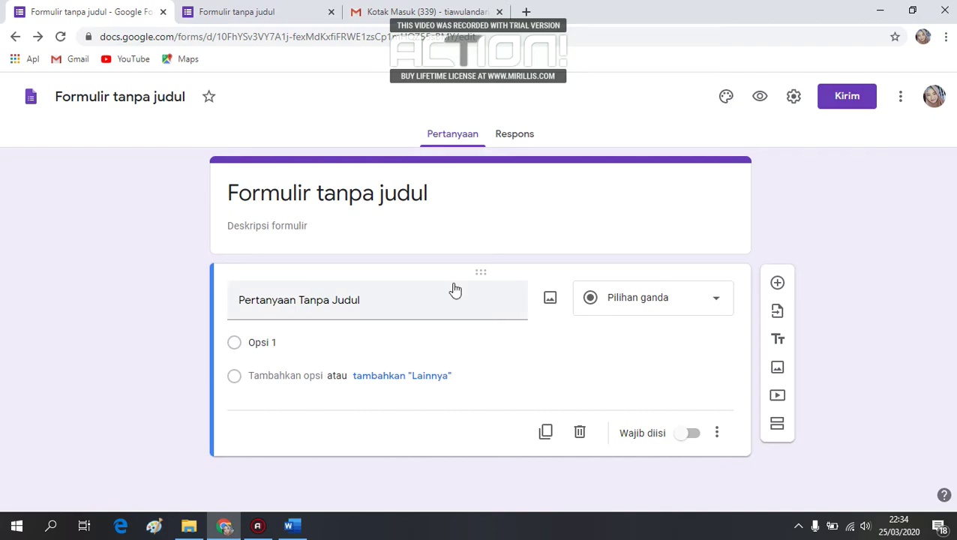
{"action": "left_click", "coordinate": [725, 99]}
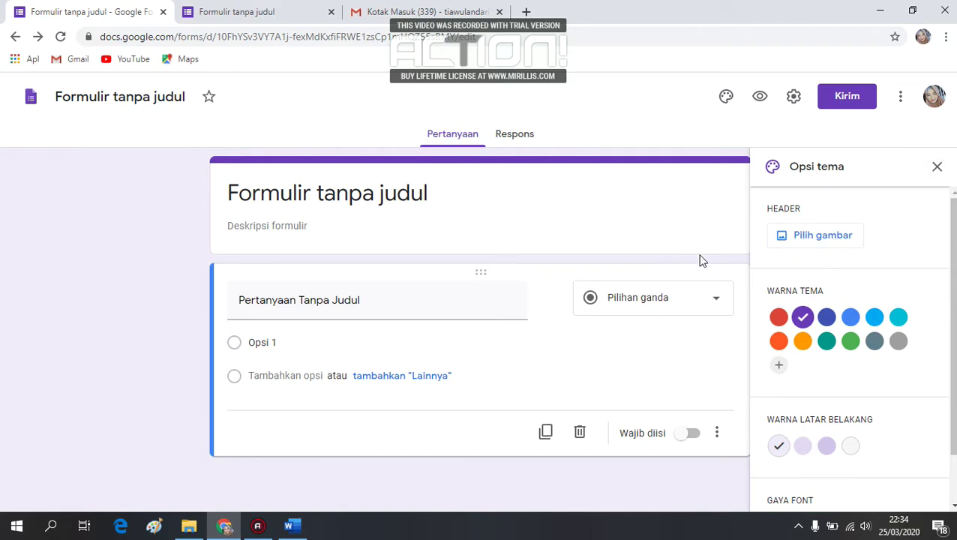
{"action": "left_click", "coordinate": [938, 167]}
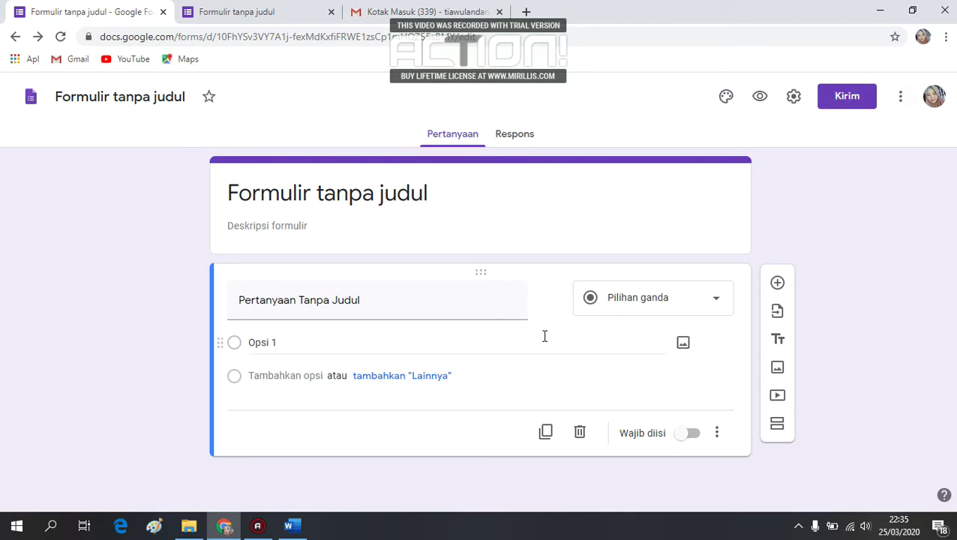
- Examine the e-mail and link options for sending the form, leaving the send dialog without sending
{"action": "left_click", "coordinate": [832, 101]}
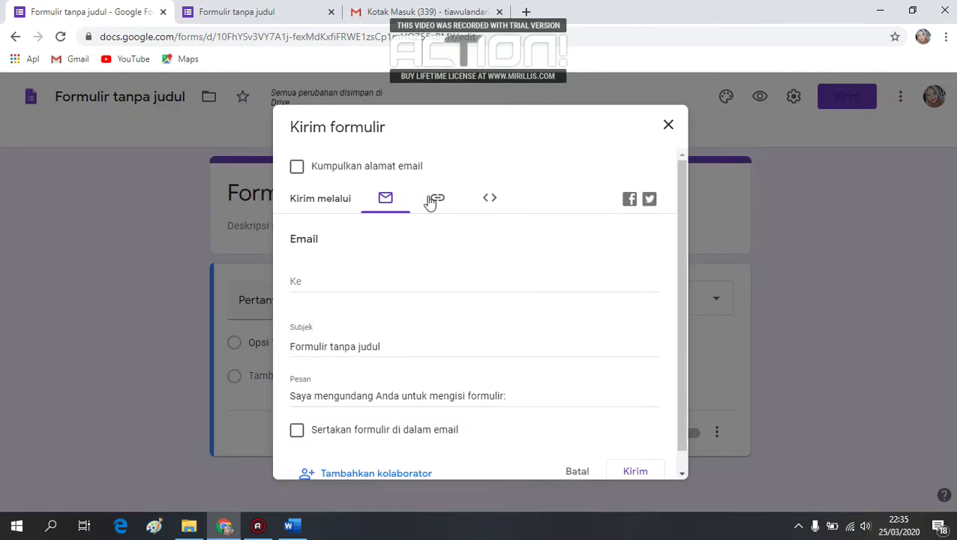
{"action": "left_click", "coordinate": [444, 201]}
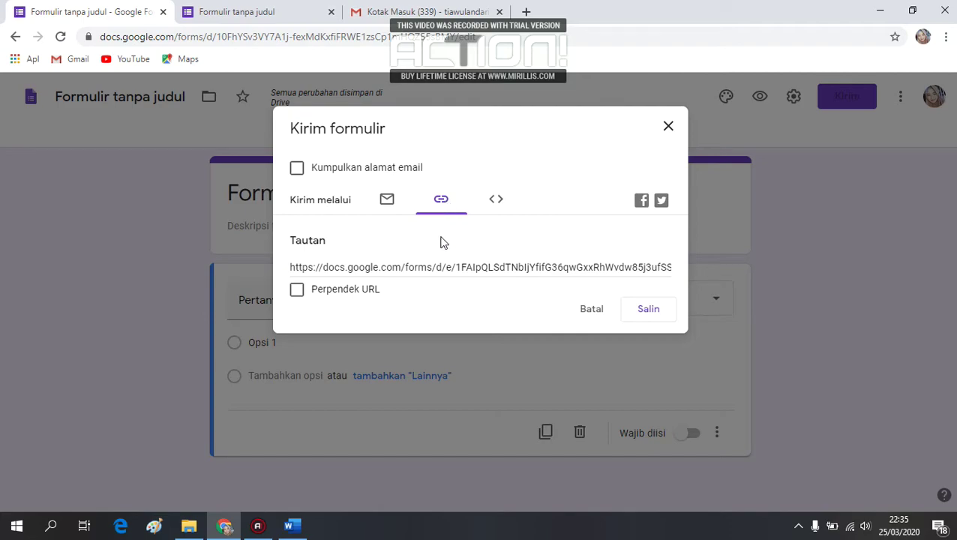
{"action": "left_click", "coordinate": [668, 127]}
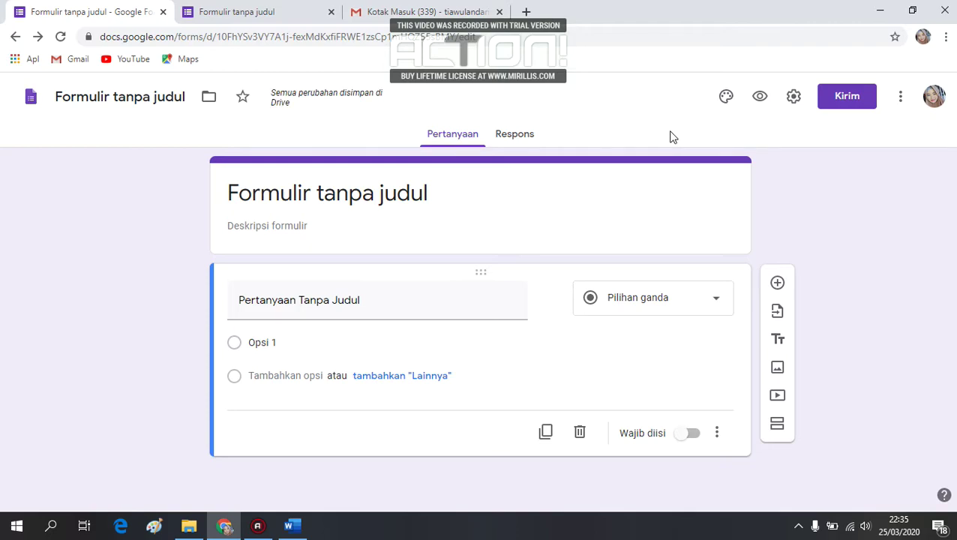
- Set the form's title to "UJIAN SEMESTER GENAP" and open its description for editing
{"action": "left_click", "coordinate": [371, 198]}
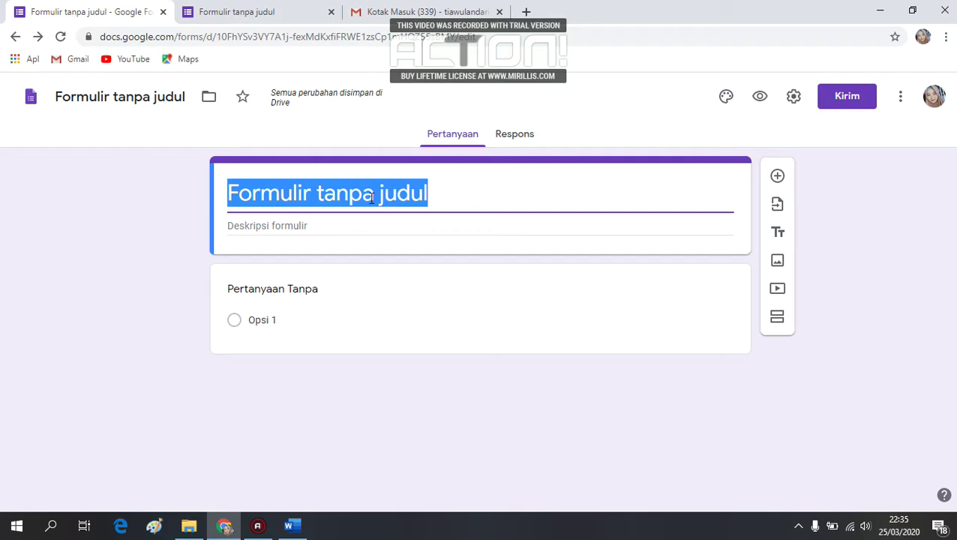
{"action": "type", "text": "UNJUAN"}
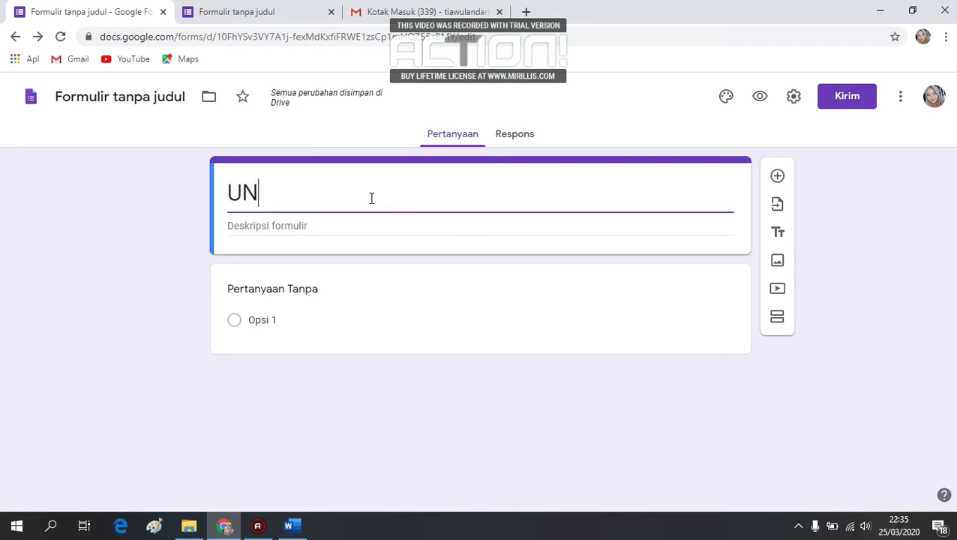
{"action": "key", "text": "BackSpace"}
{"action": "key", "text": "BackSpace"}
{"action": "key", "text": "BackSpace"}
{"action": "key", "text": "BackSpace"}
{"action": "key", "text": "BackSpace"}
{"action": "type", "text": "JIAN E"}
{"action": "key", "text": "BackSpace"}
{"action": "type", "text": "SEMESTER H"}
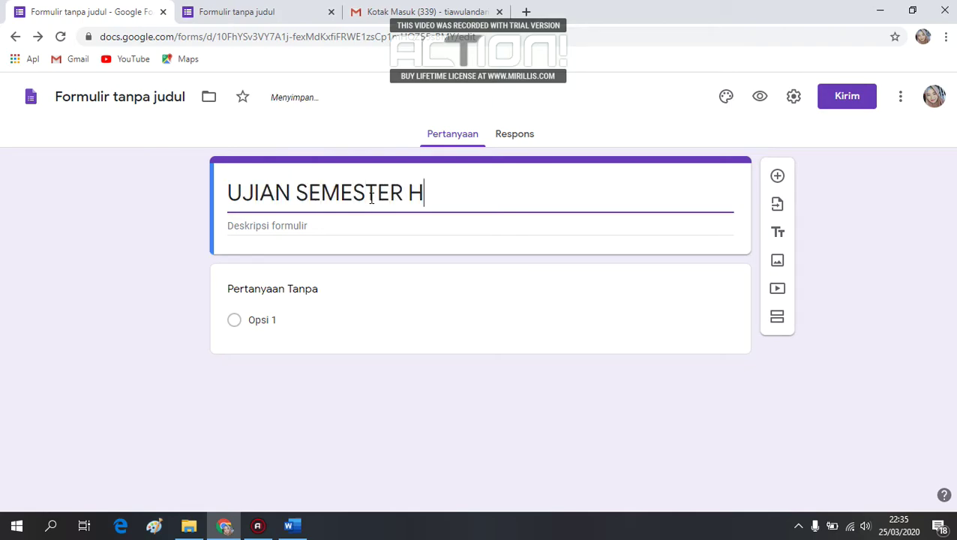
{"action": "key", "text": "BackSpace"}
{"action": "key", "text": "BackSpace"}
{"action": "type", "text": "GENAO"}
{"action": "key", "text": "BackSpace"}
{"action": "type", "text": "P"}
{"action": "left_click", "coordinate": [321, 227]}
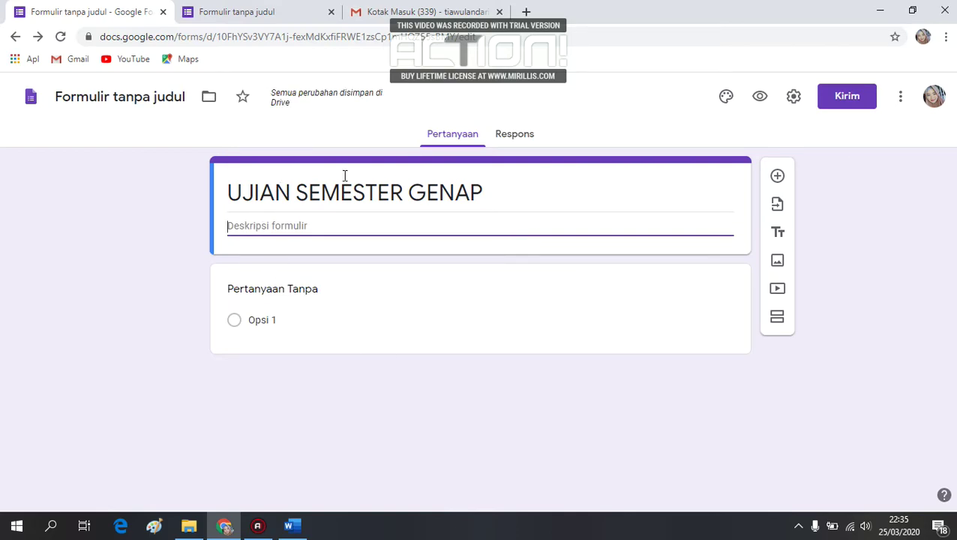
- Copy the Word exam's heading block, from "PENILAIAN TENGAH SEMESTER GENAP" to the "Waktu" line, into the form's description
{"action": "left_click", "coordinate": [293, 527]}
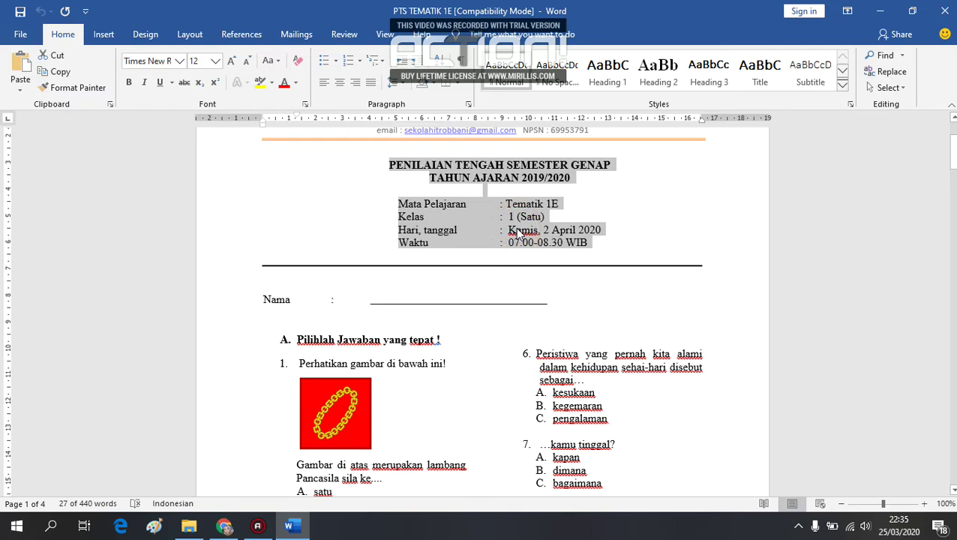
{"action": "left_click", "coordinate": [235, 518]}
{"action": "key", "text": "alt+Tab"}
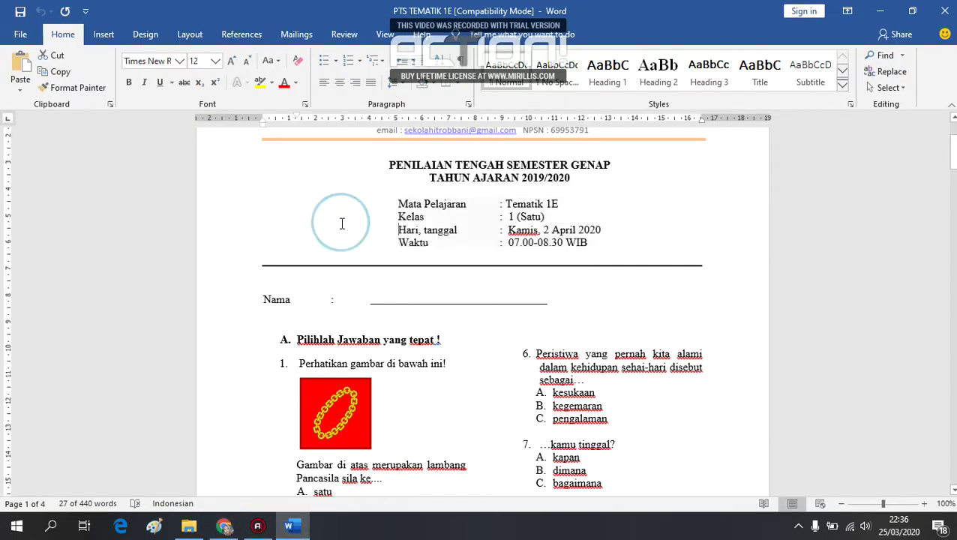
{"action": "left_click", "coordinate": [224, 526]}
{"action": "left_click", "coordinate": [268, 227]}
{"action": "type", "text": "PENILAIAN TENGAH SEMESTER GENAP TAHUN AJARAN 2019/2020  Mata Pelajaran : Tematik 1E Kelas : 1 (Satu) Hari, tanggal : Kamis, 2 April 2020 Waktu : 07.00-08.30 WIB"}
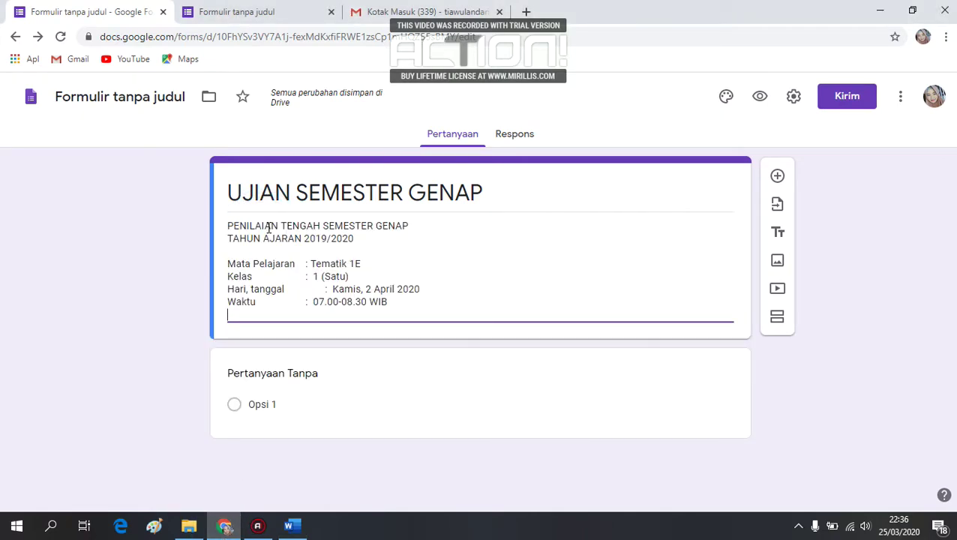
- Remove the extra spacing on the "Hari, tanggal" line of the description so its colon aligns with the other lines
{"action": "left_click", "coordinate": [324, 291]}
{"action": "key", "text": "BackSpace"}
{"action": "key", "text": "BackSpace"}
{"action": "key", "text": "BackSpace"}
{"action": "key", "text": "BackSpace"}
{"action": "key", "text": "BackSpace"}
{"action": "key", "text": "BackSpace"}
{"action": "key", "text": "BackSpace"}
{"action": "left_click", "coordinate": [406, 301]}
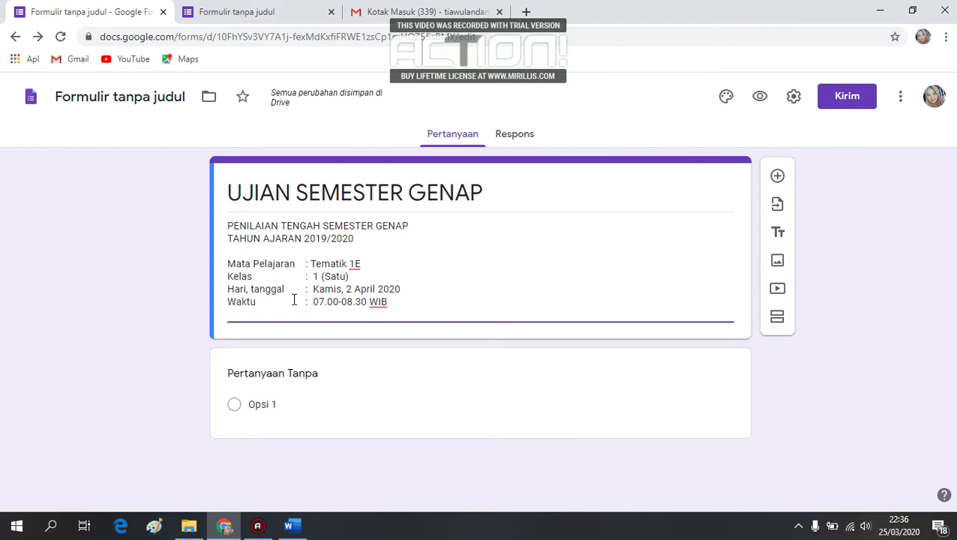
- Replace the first question's placeholder text with "NAMA"
{"action": "left_click", "coordinate": [270, 373]}
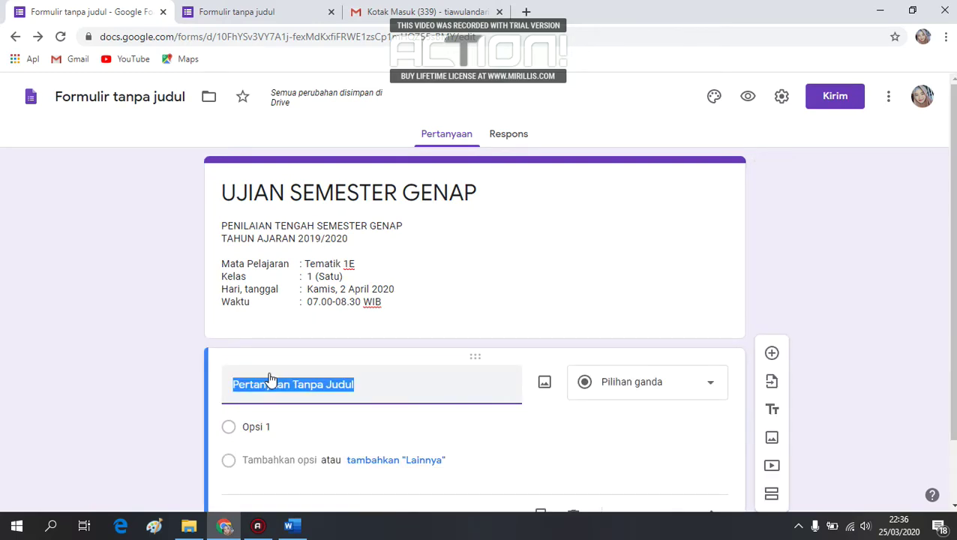
{"action": "type", "text": "nama"}
{"action": "key", "text": "BackSpace"}
{"action": "key", "text": "BackSpace"}
{"action": "key", "text": "BackSpace"}
{"action": "key", "text": "BackSpace"}
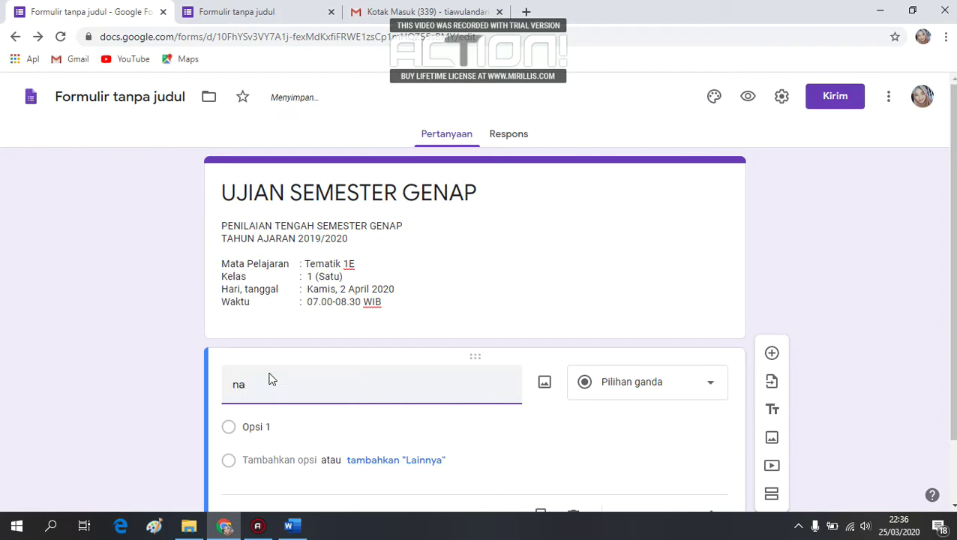
{"action": "type", "text": "NAMA"}
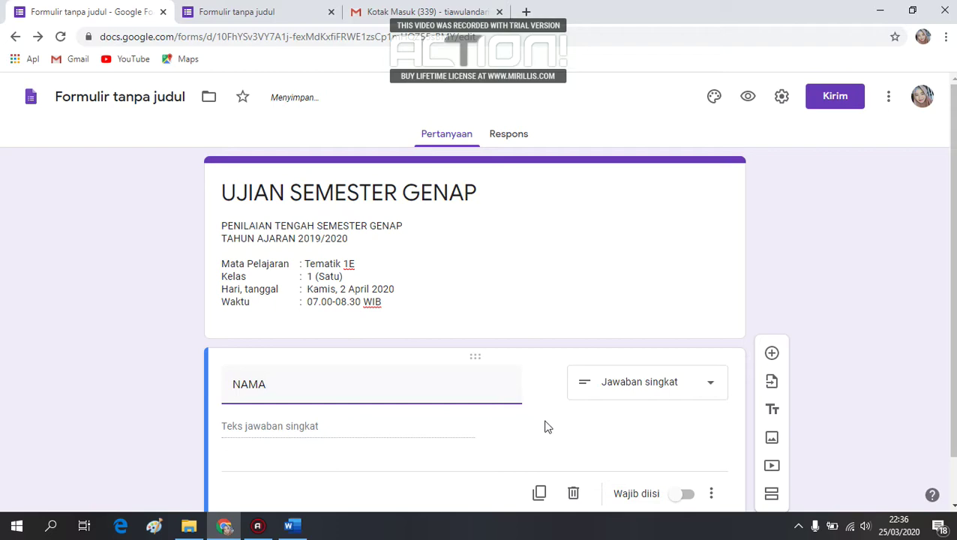
- Set the NAMA question to the short answer type (Jawaban singkat) and make it required
{"action": "left_click", "coordinate": [637, 386]}
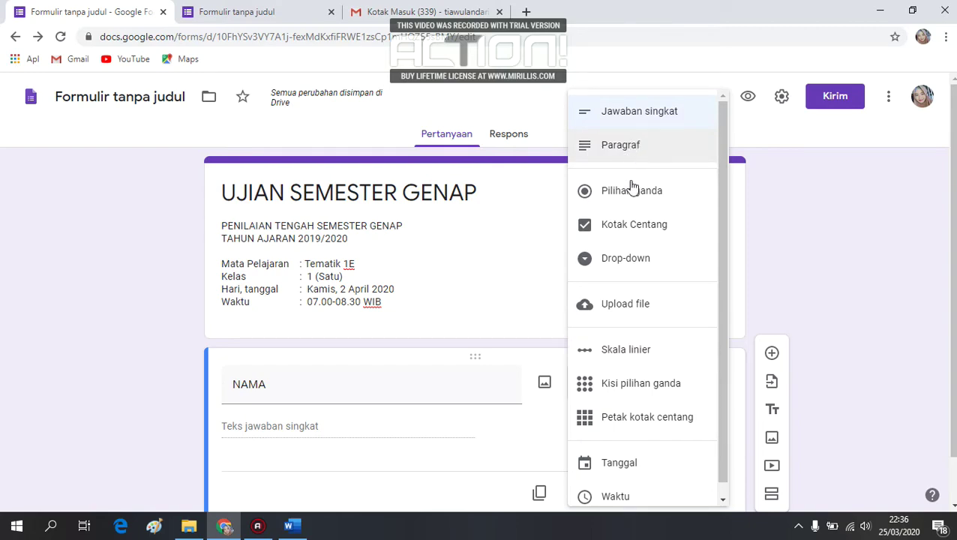
{"action": "left_click", "coordinate": [628, 119]}
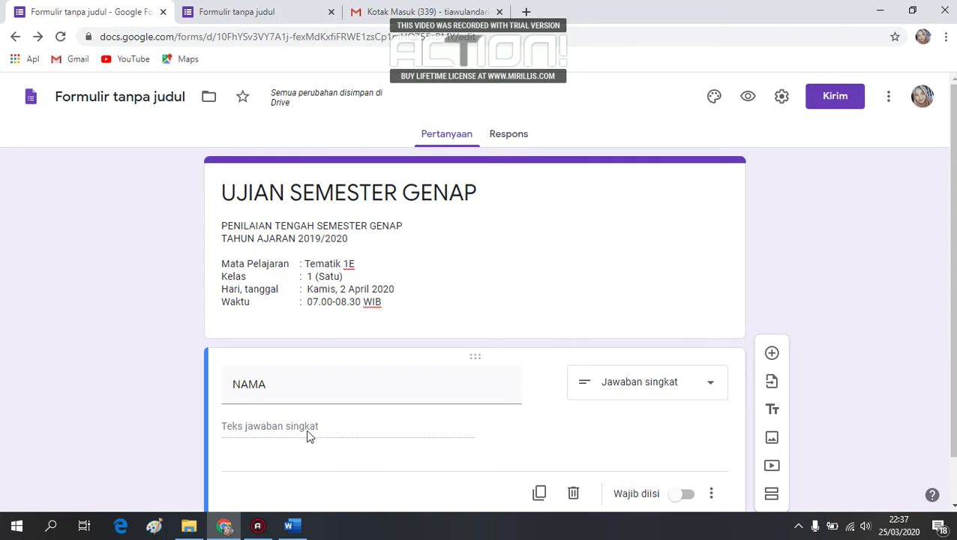
{"action": "left_click", "coordinate": [688, 495]}
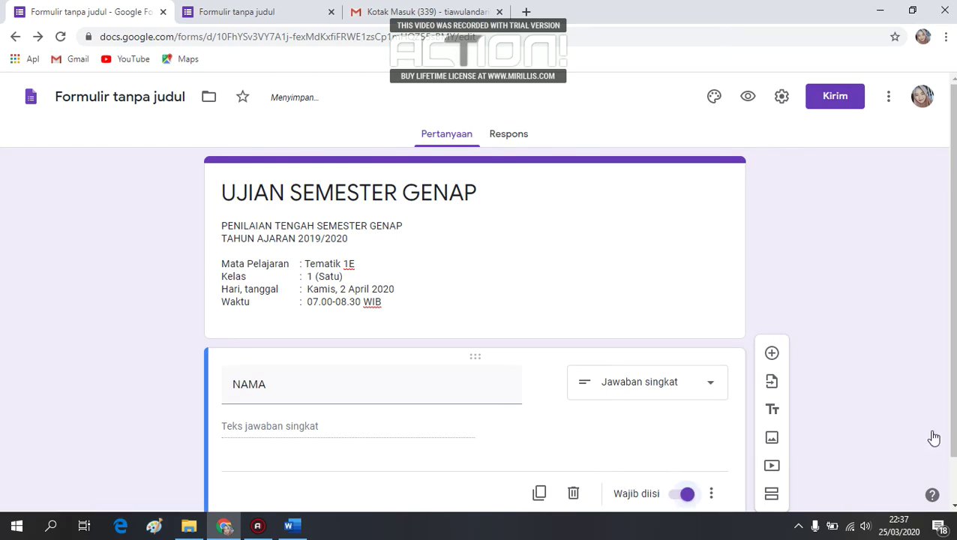
- Add a new section after the NAMA question and copy the instruction "Pilihlah Jawaban yang tepat !" from the Word exam
{"action": "scroll", "coordinate": [950, 271], "scroll_direction": "down", "scroll_amount": 1}
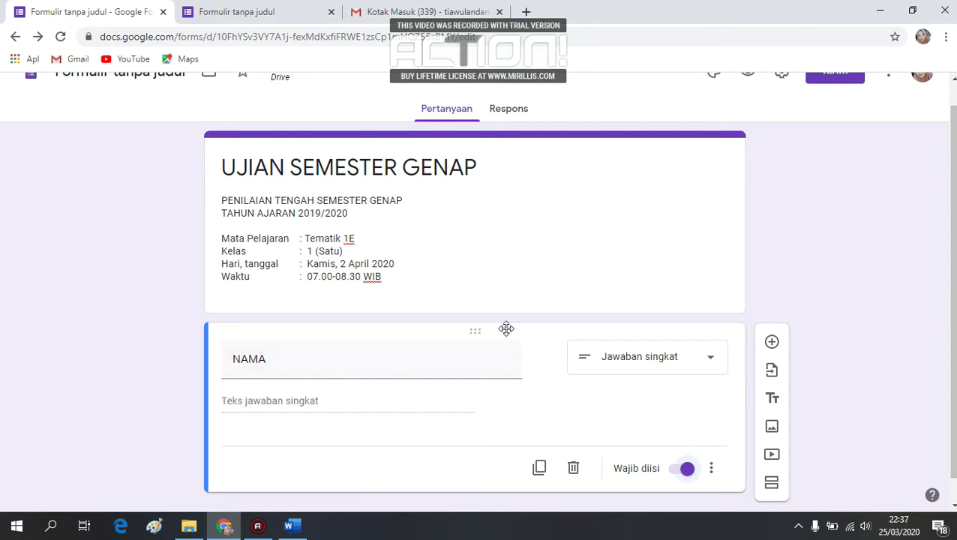
{"action": "left_click", "coordinate": [771, 484]}
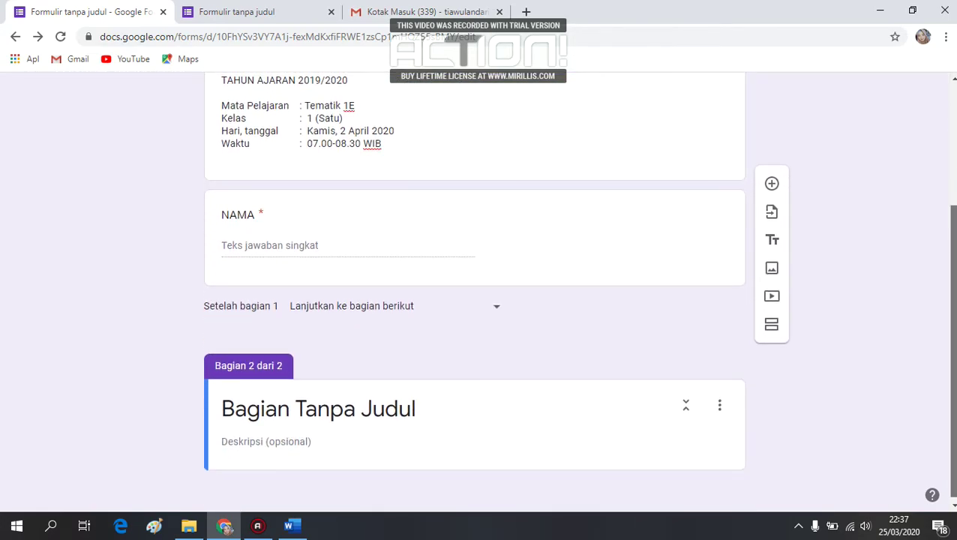
{"action": "left_click", "coordinate": [363, 409]}
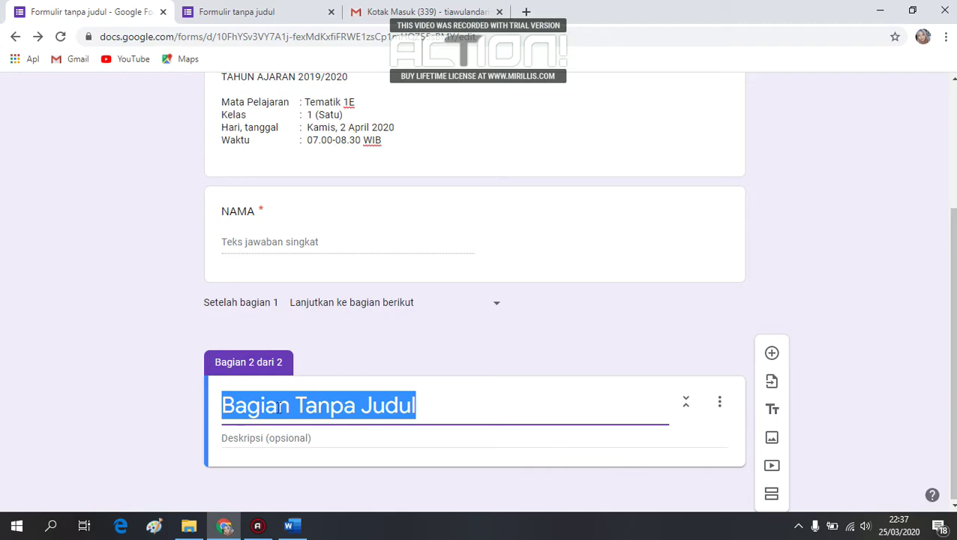
{"action": "left_click", "coordinate": [303, 530]}
{"action": "left_click_drag", "start_coordinate": [441, 342], "coordinate": [295, 346]}
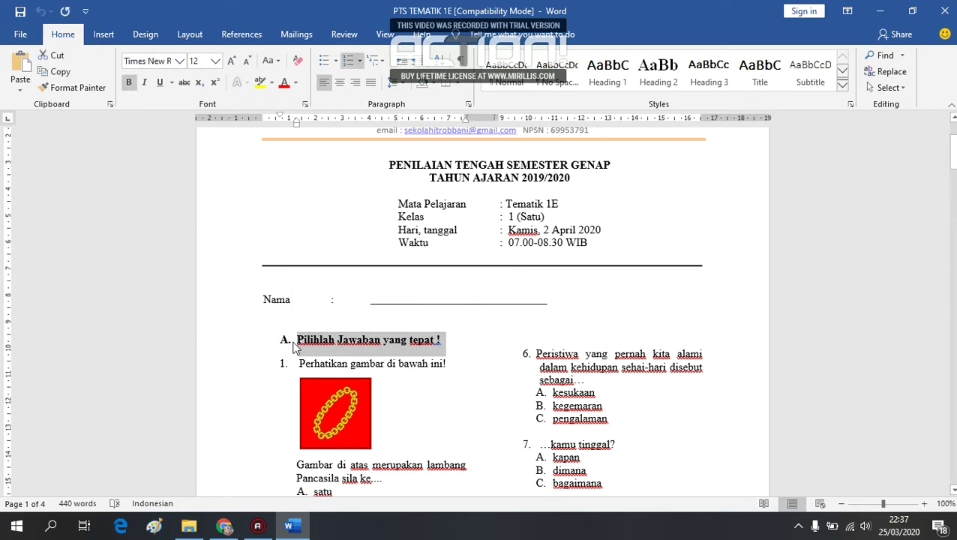
{"action": "left_click", "coordinate": [292, 528]}
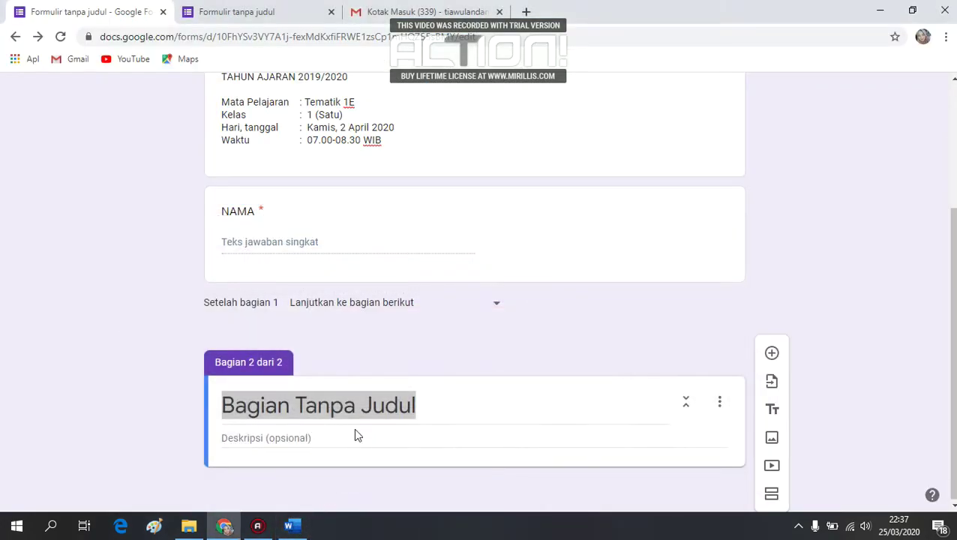
- Title the new section "SOAL PILIHAN GANDA"
{"action": "left_click", "coordinate": [355, 409]}
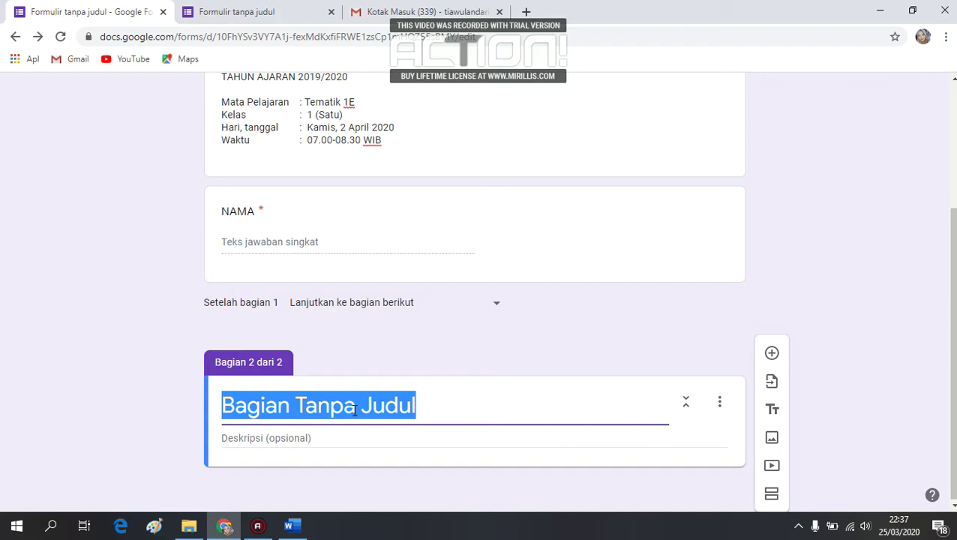
{"action": "type", "text": "sOAL"}
{"action": "key", "text": "BackSpace"}
{"action": "key", "text": "BackSpace"}
{"action": "key", "text": "BackSpace"}
{"action": "key", "text": "BackSpace"}
{"action": "key", "text": "BackSpace"}
{"action": "type", "text": "SOAL"}
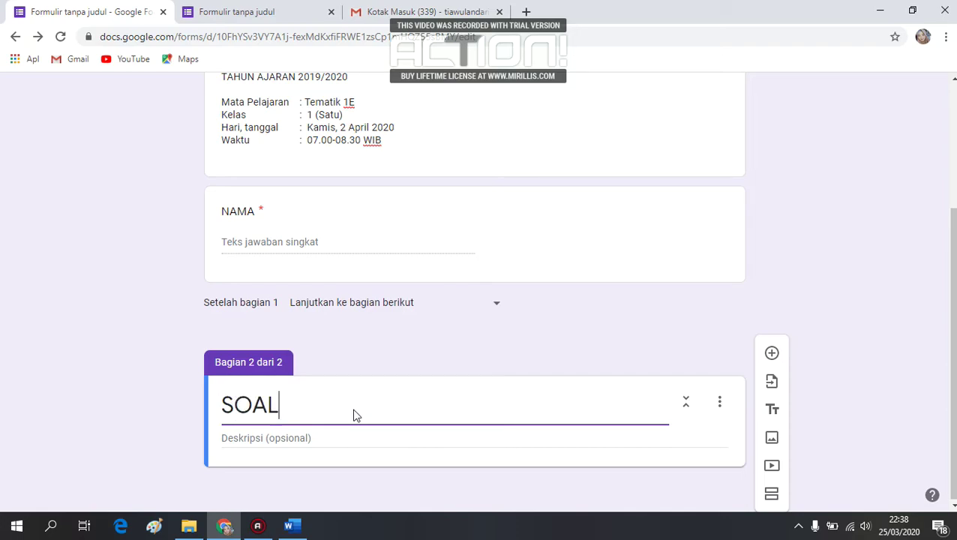
{"action": "type", "text": " PILIHAN GA"}
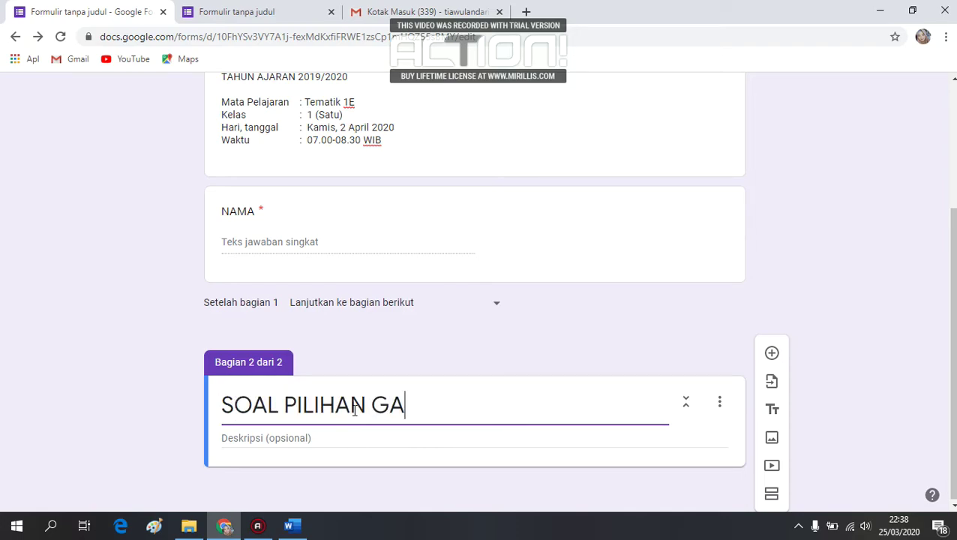
{"action": "type", "text": "NDA"}
- Paste "Pilihlah Jawaban yang tepat !" as the section's description and remove its leading letter "A."
{"action": "left_click", "coordinate": [323, 439]}
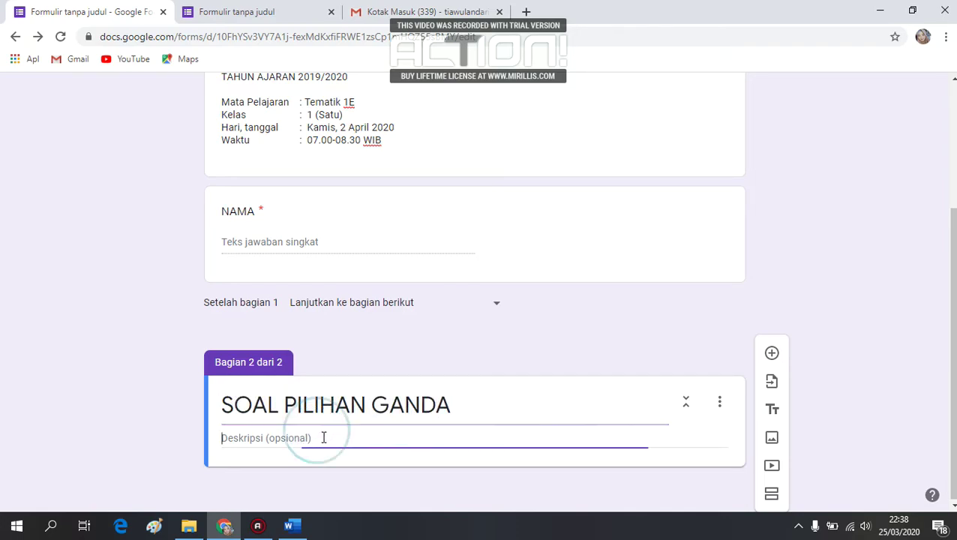
{"action": "type", "text": "A.\tPilihlah Jawaban yang tepat !"}
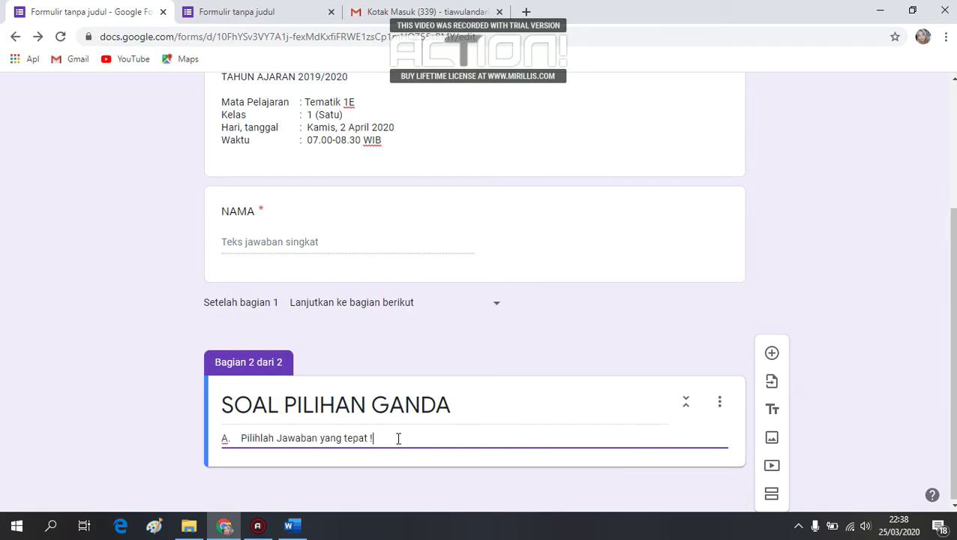
{"action": "key", "text": "BackSpace"}
{"action": "key", "text": "BackSpace"}
{"action": "key", "text": "BackSpace"}
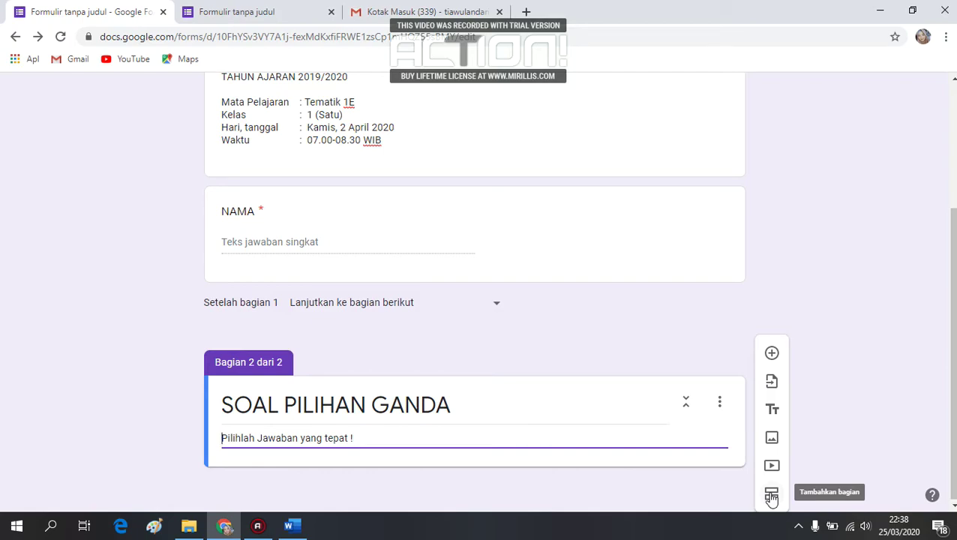
- Add a new question to the SOAL PILIHAN GANDA section with the multiple choice type (Pilihan ganda)
{"action": "left_click", "coordinate": [773, 354]}
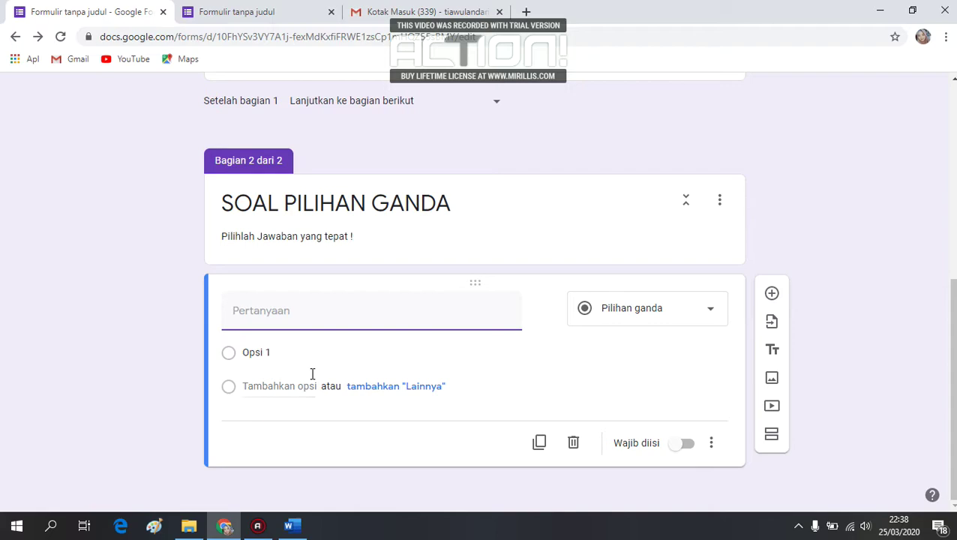
{"action": "left_click", "coordinate": [658, 305]}
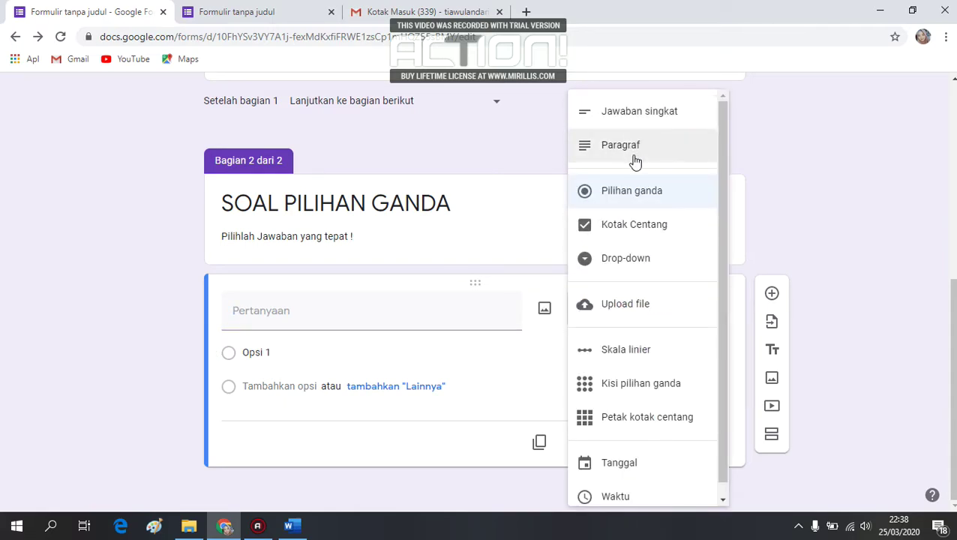
{"action": "left_click", "coordinate": [657, 194]}
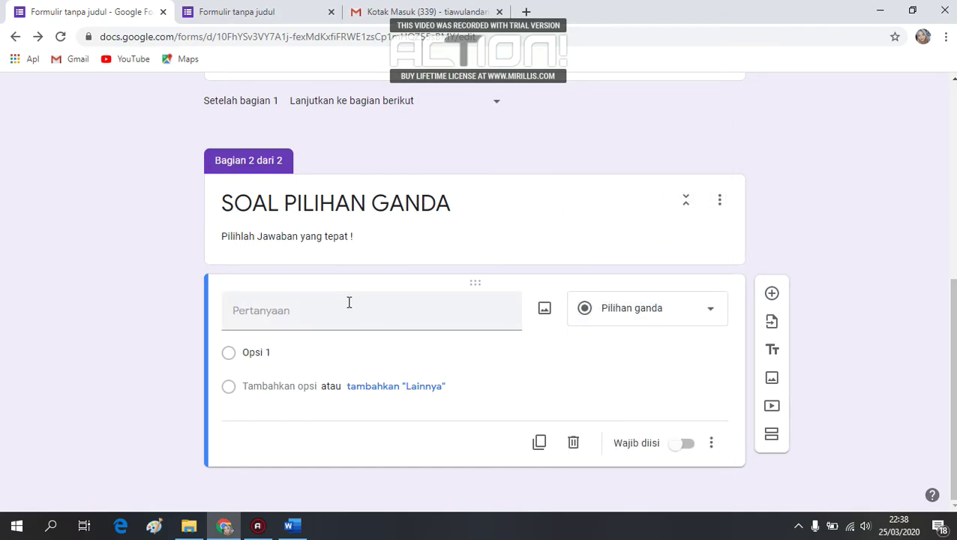
- Copy "Dibawah ini yang merupakan contoh sikap yang sesuai denga Pancasila sila kedua adalah...." from the Word exam into the new question, numbered 1
{"action": "left_click", "coordinate": [291, 526]}
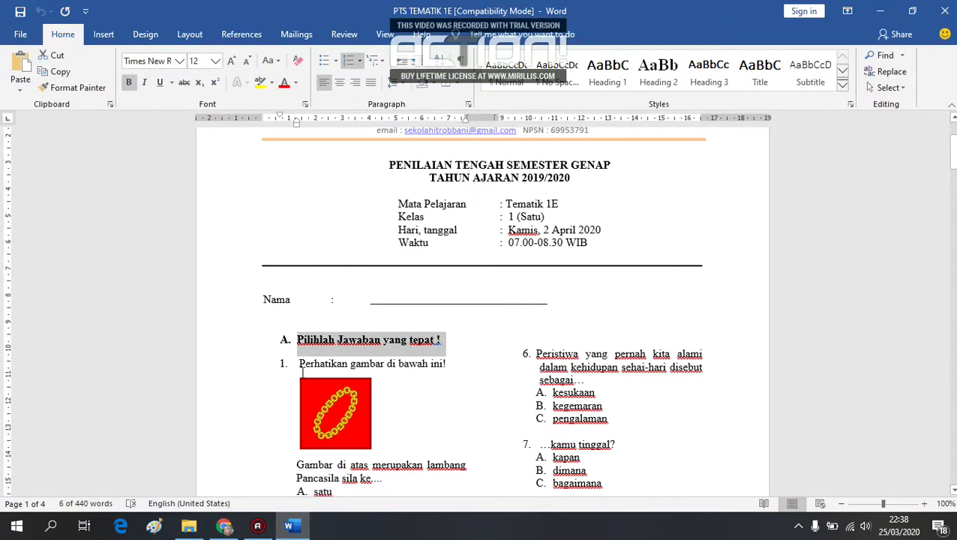
{"action": "left_click_drag", "start_coordinate": [952, 150], "coordinate": [951, 174]}
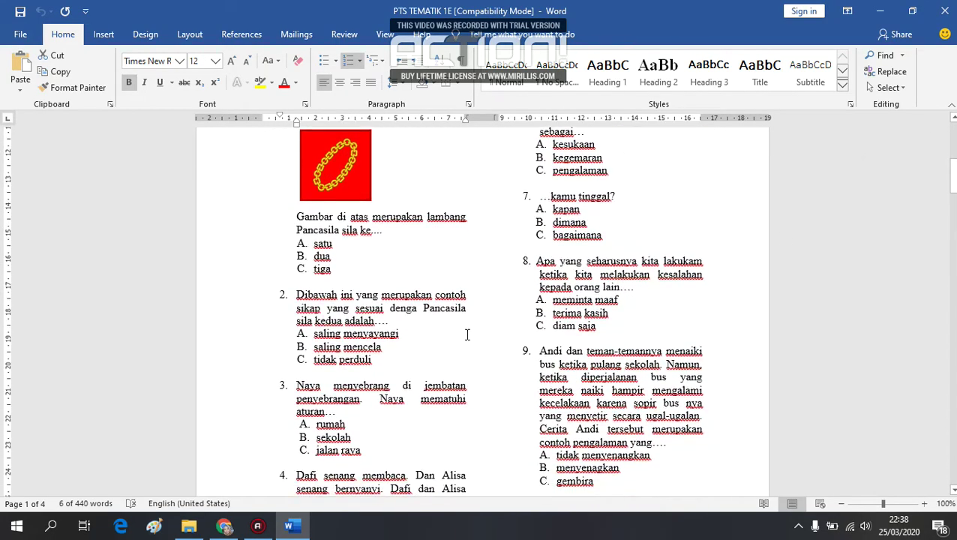
{"action": "left_click_drag", "start_coordinate": [401, 324], "coordinate": [291, 302]}
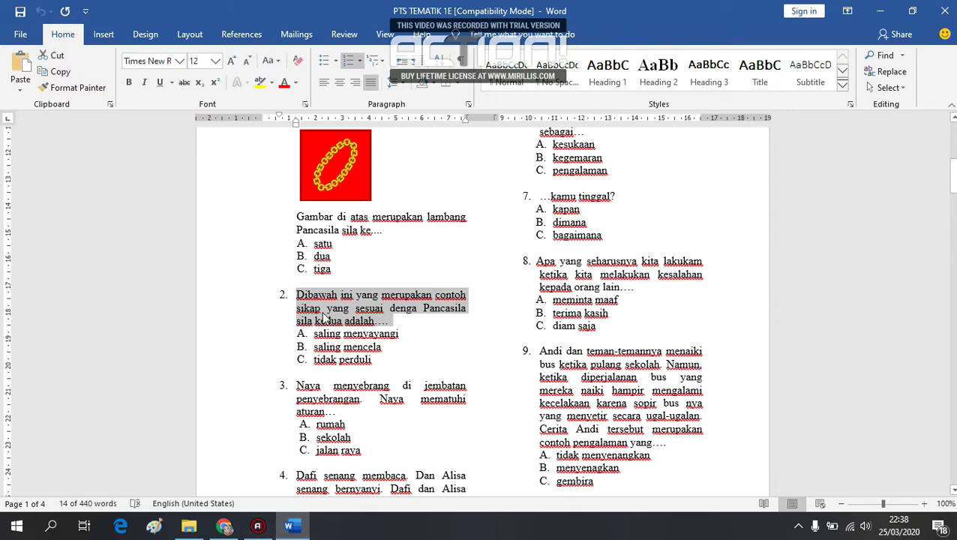
{"action": "left_click", "coordinate": [224, 527]}
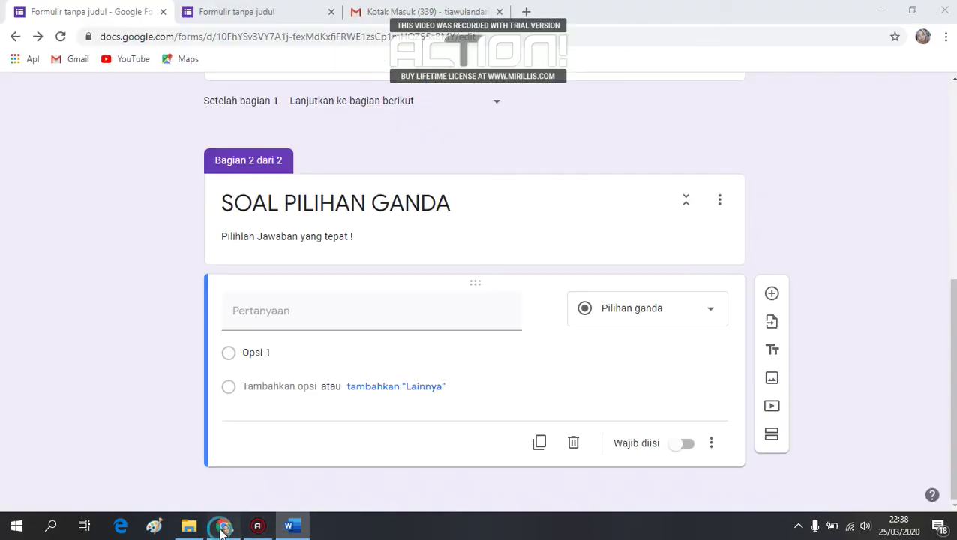
{"action": "left_click", "coordinate": [294, 311]}
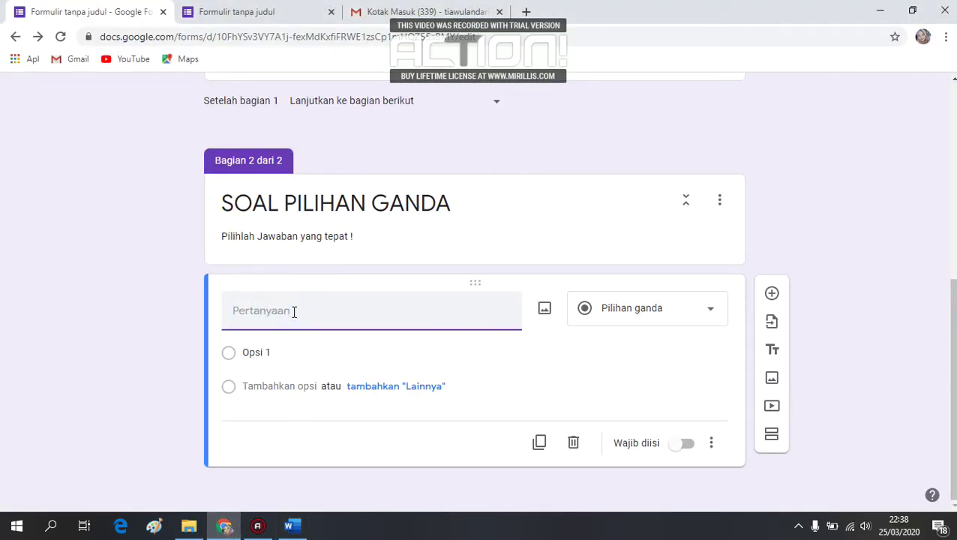
{"action": "type", "text": "2.\tDibawah ini yang merupakan contoh sikap yang sesuai denga Pancasila sila kedua adalah...."}
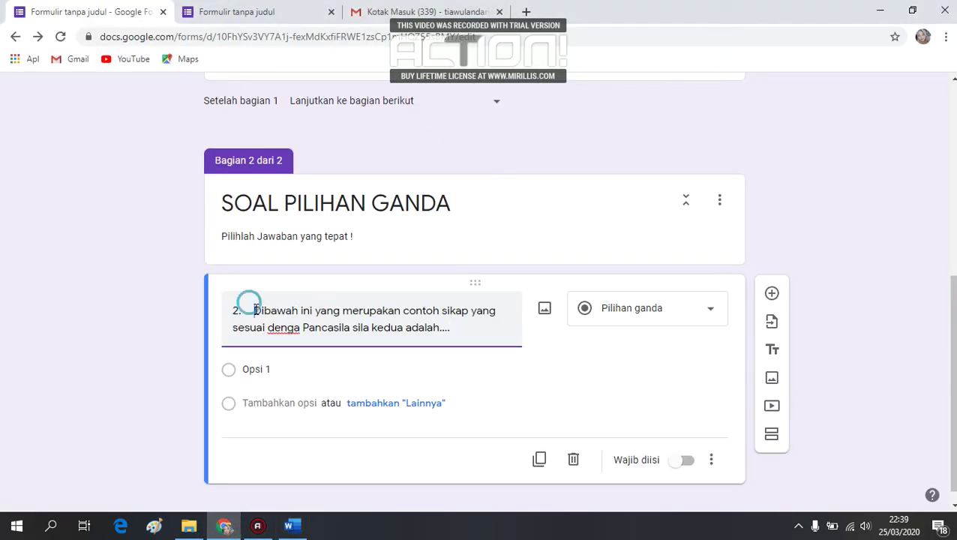
{"action": "key", "text": "BackSpace"}
{"action": "key", "text": "BackSpace"}
{"action": "key", "text": "BackSpace"}
{"action": "type", "text": "1."}
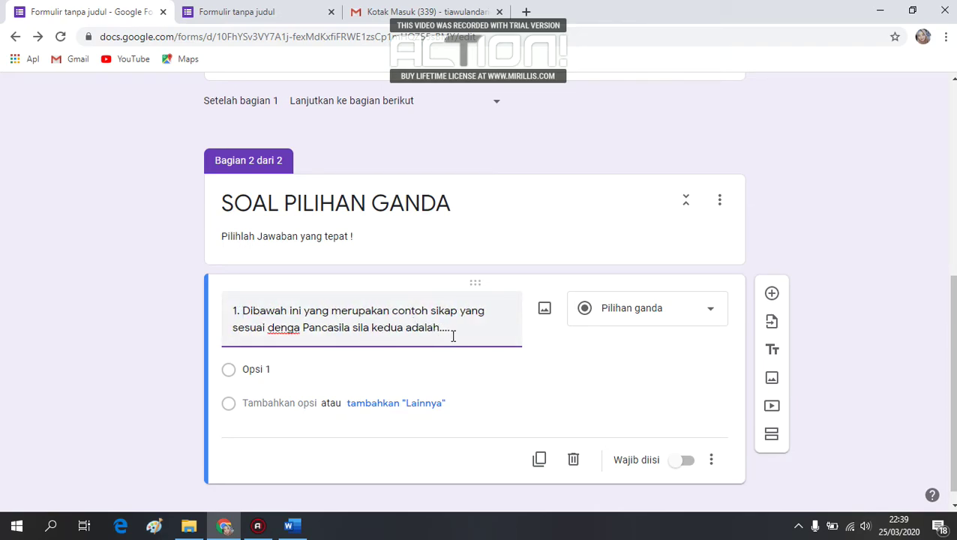
- Copy answer A, "saling menyayangi", from the Word exam into the first option of question 1, replacing the placeholder text
{"action": "left_click", "coordinate": [292, 526]}
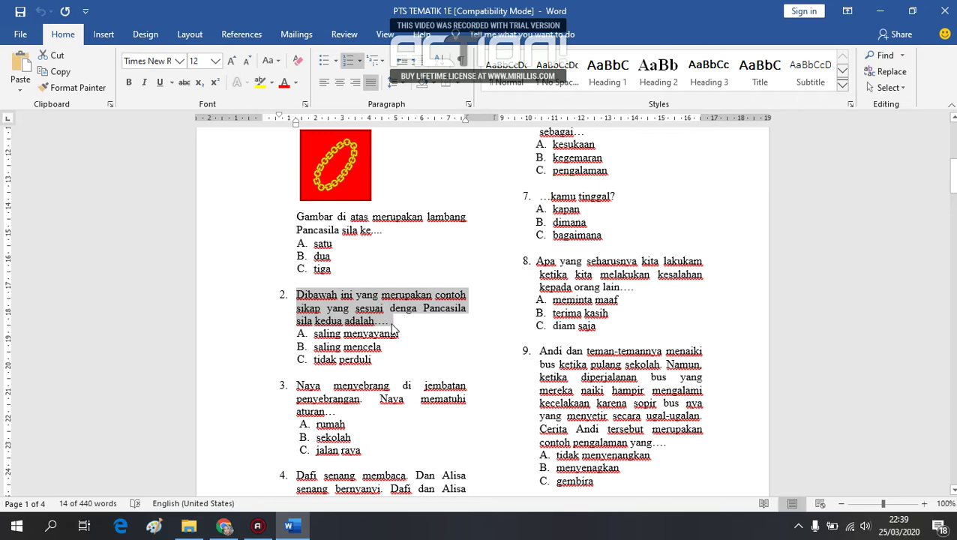
{"action": "left_click_drag", "start_coordinate": [399, 334], "coordinate": [299, 335]}
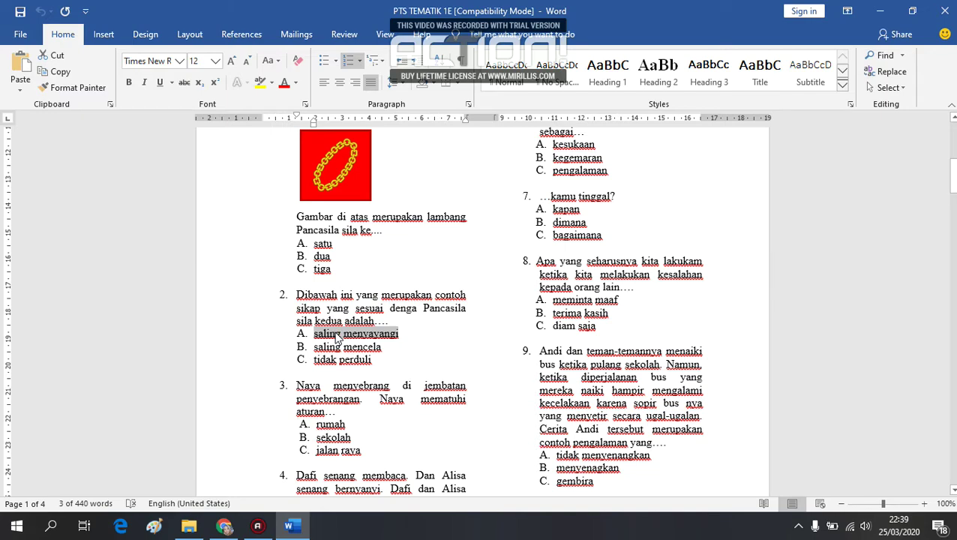
{"action": "right_click", "coordinate": [336, 338]}
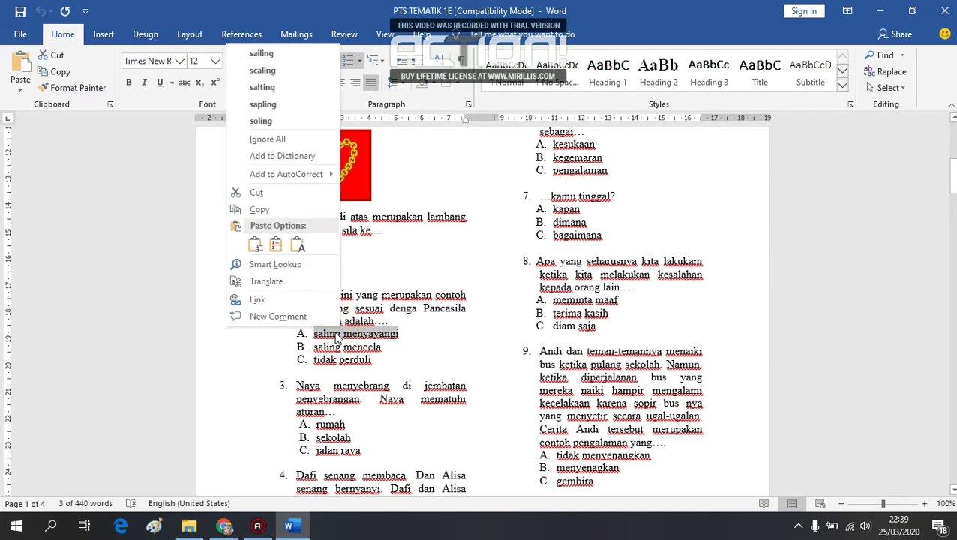
{"action": "left_click", "coordinate": [294, 208]}
{"action": "left_click", "coordinate": [291, 525]}
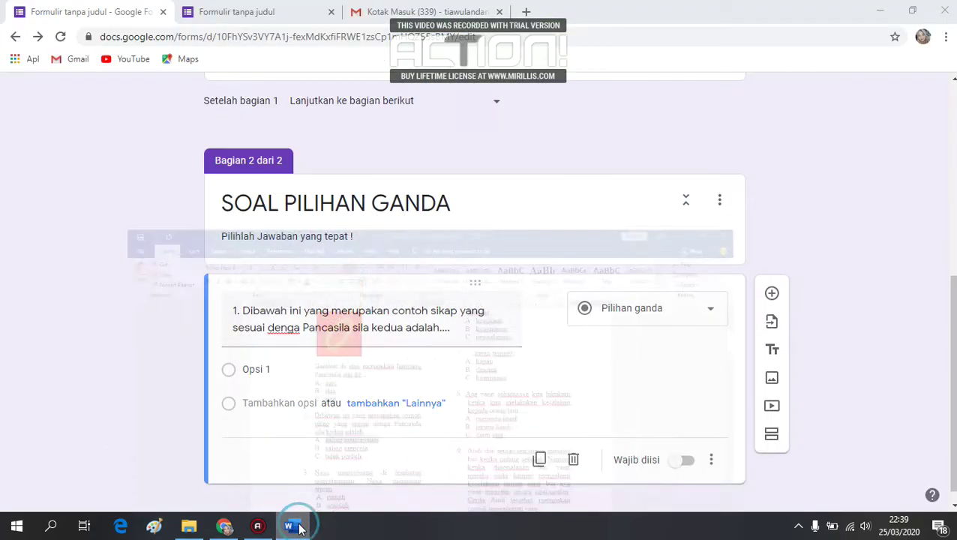
{"action": "left_click", "coordinate": [267, 371]}
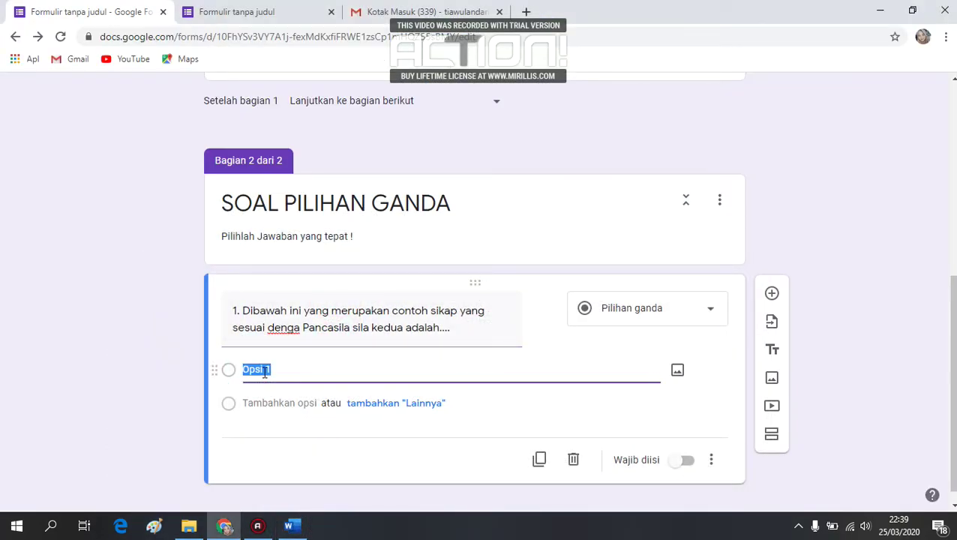
{"action": "key", "text": "BackSpace"}
{"action": "right_click", "coordinate": [264, 372]}
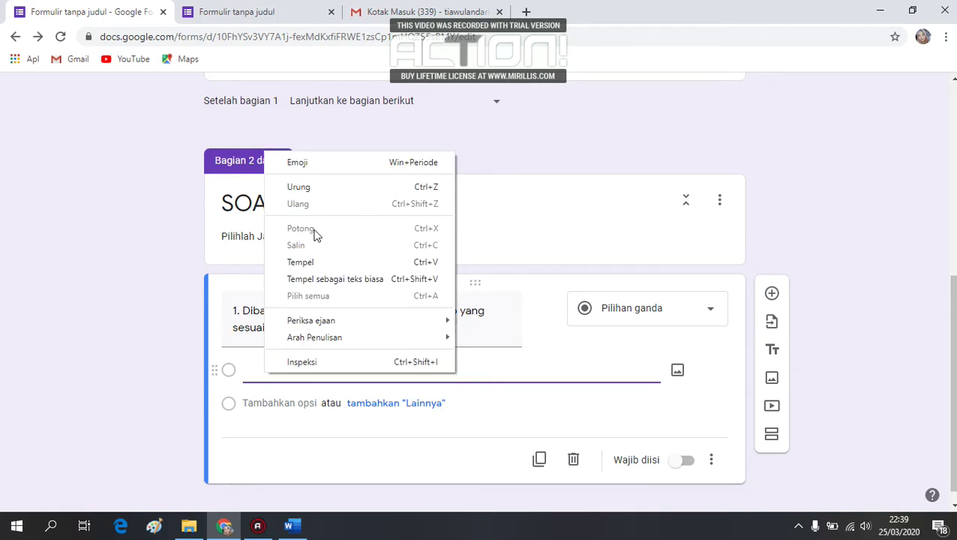
{"action": "left_click", "coordinate": [309, 257]}
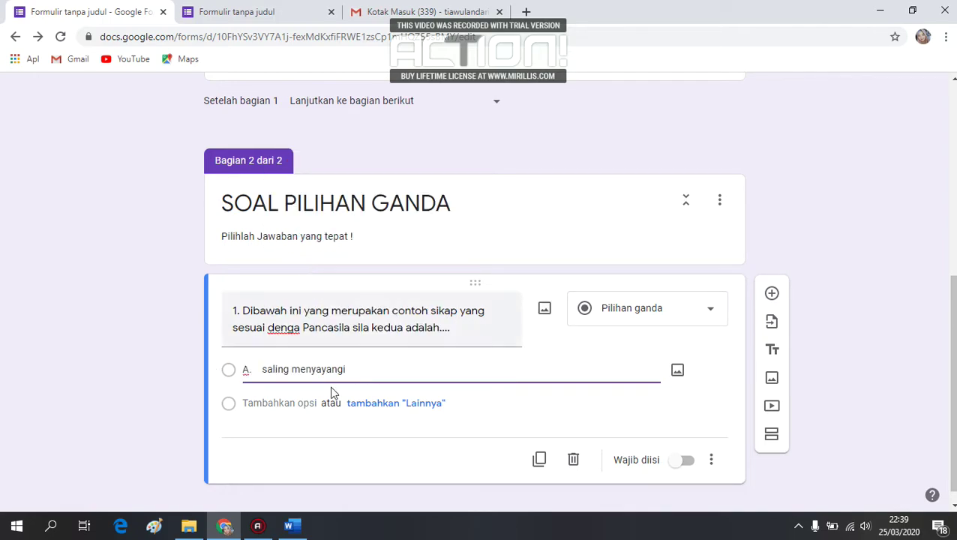
- Copy answer B, "saling mencela", from the Word exam into a new second option of question 1
{"action": "left_click", "coordinate": [292, 526]}
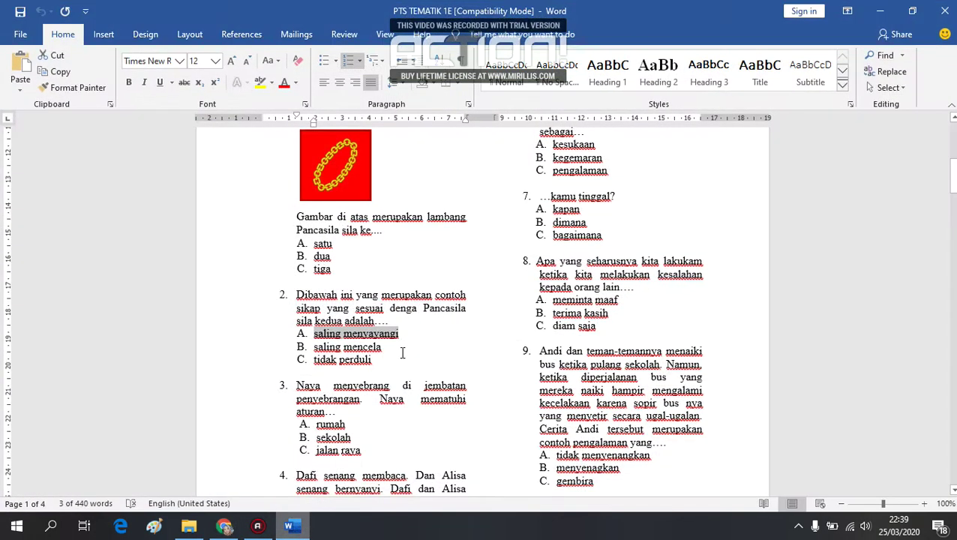
{"action": "left_click_drag", "start_coordinate": [384, 348], "coordinate": [305, 351]}
{"action": "key", "text": "ctrl+c"}
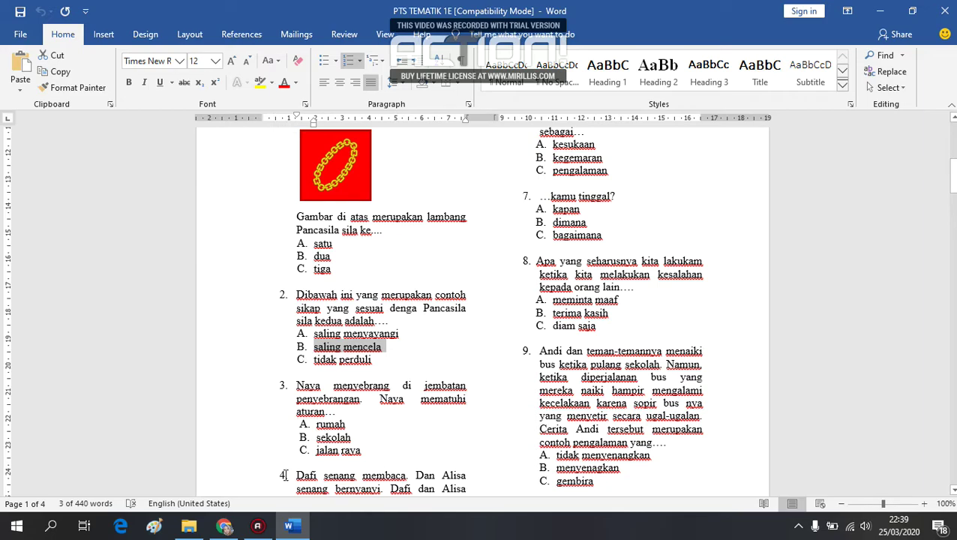
{"action": "left_click", "coordinate": [292, 526]}
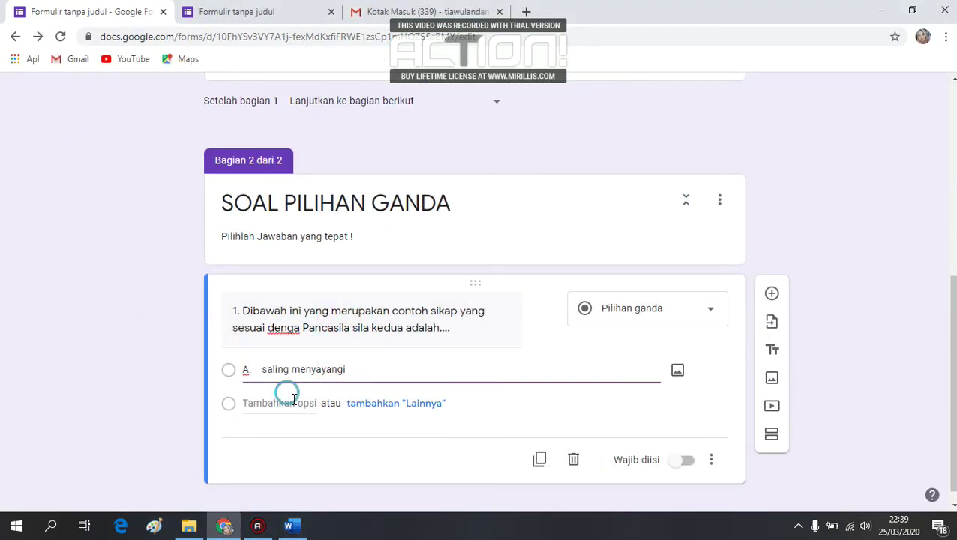
{"action": "left_click", "coordinate": [296, 403]}
{"action": "key", "text": "ctrl+v"}
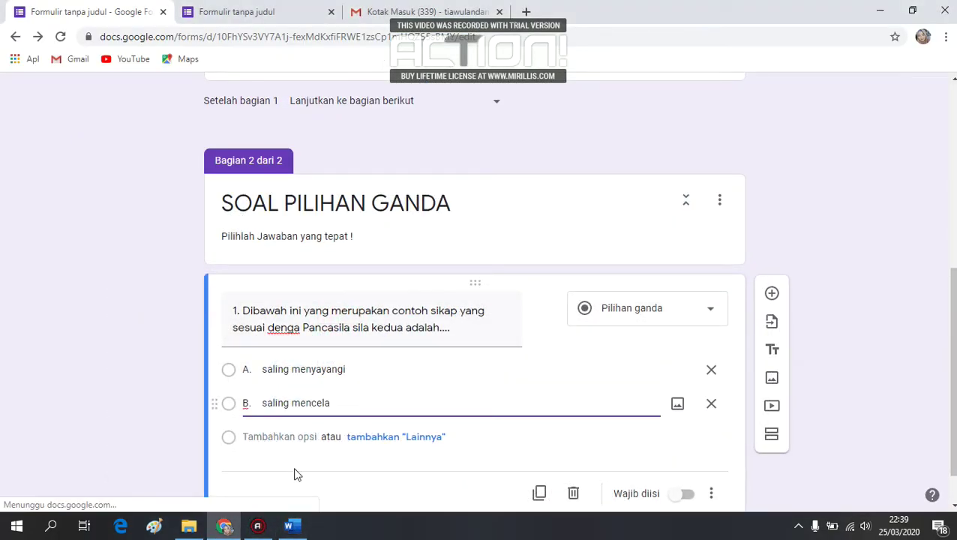
- Copy answer C, "tidak perduli", from the Word exam into a new third option of question 1
{"action": "left_click", "coordinate": [292, 526]}
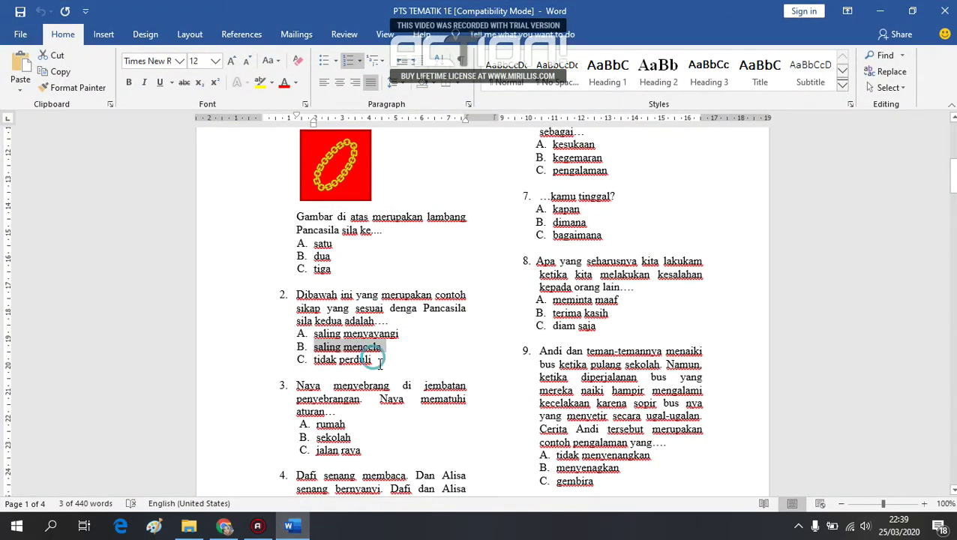
{"action": "left_click_drag", "start_coordinate": [374, 361], "coordinate": [312, 362]}
{"action": "key", "text": "ctrl+c"}
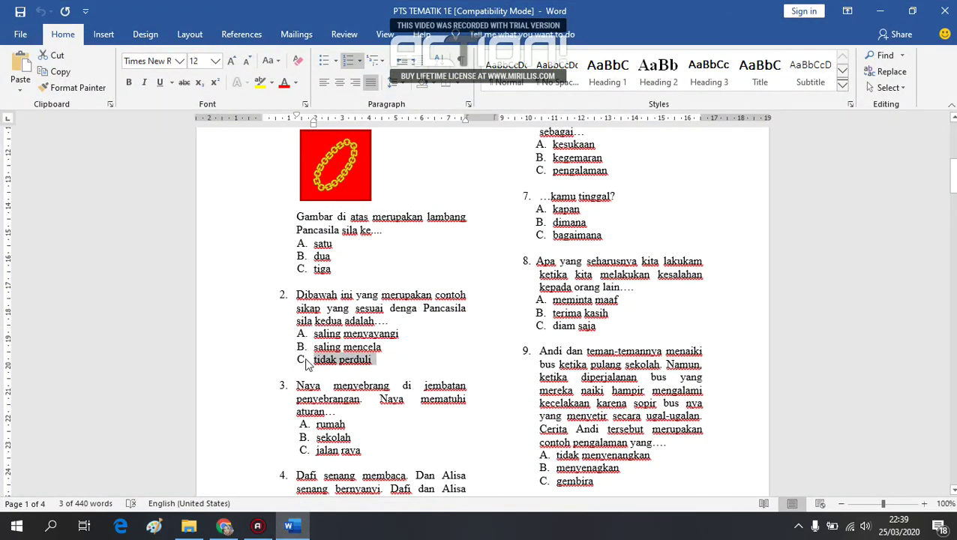
{"action": "left_click", "coordinate": [292, 526]}
{"action": "left_click", "coordinate": [289, 437]}
{"action": "key", "text": "ctrl+v"}
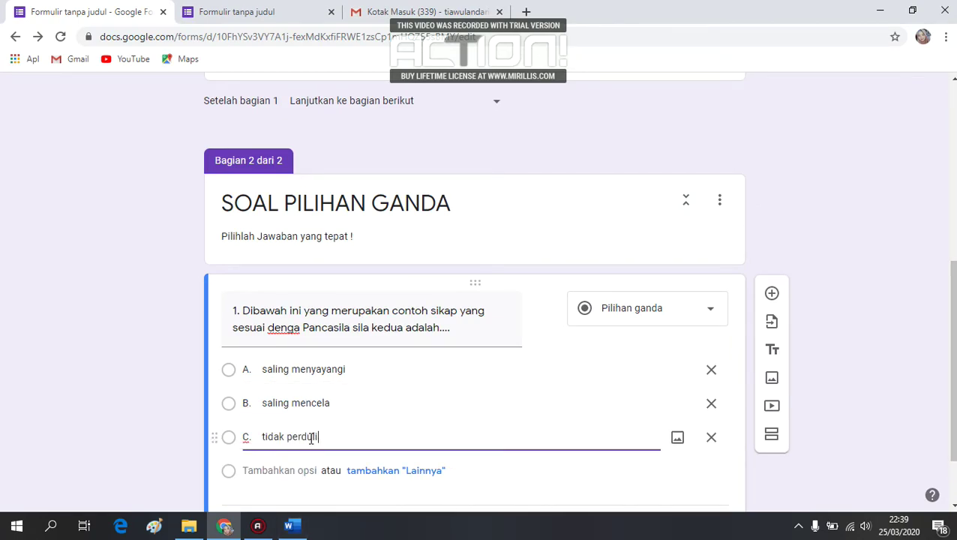
- Correct the misspelled word "denga" to "dengan" in the text of question 1
{"action": "triple_click", "coordinate": [303, 328]}
{"action": "left_click", "coordinate": [302, 328]}
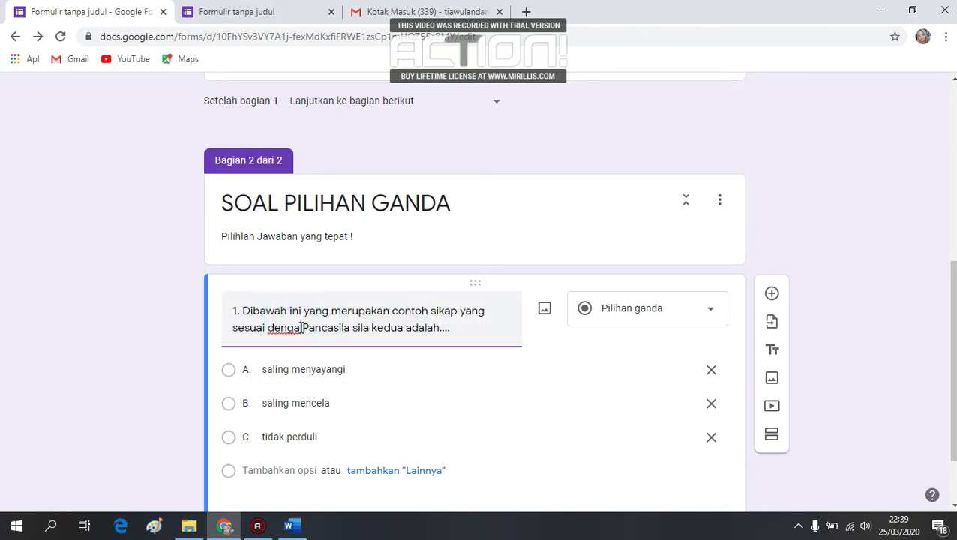
{"action": "type", "text": "N"}
{"action": "key", "text": "BackSpace"}
{"action": "type", "text": "n"}
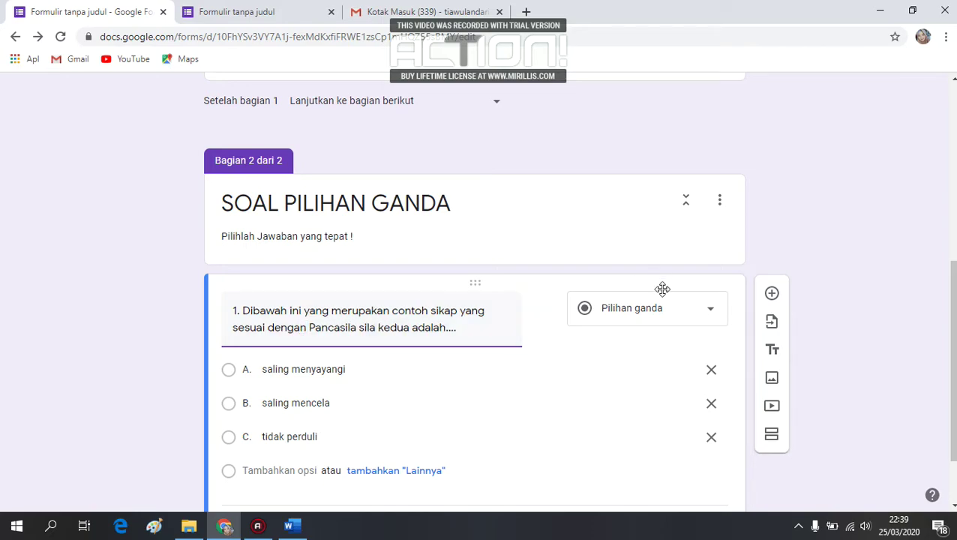
- Make the form a quiz, release grades after manual review (Nanti, setelah peninjauan manual), and stop showing respondents missed questions (Pertanyaan tak terjawab)
{"action": "scroll", "coordinate": [947, 360], "scroll_direction": "down", "scroll_amount": 1}
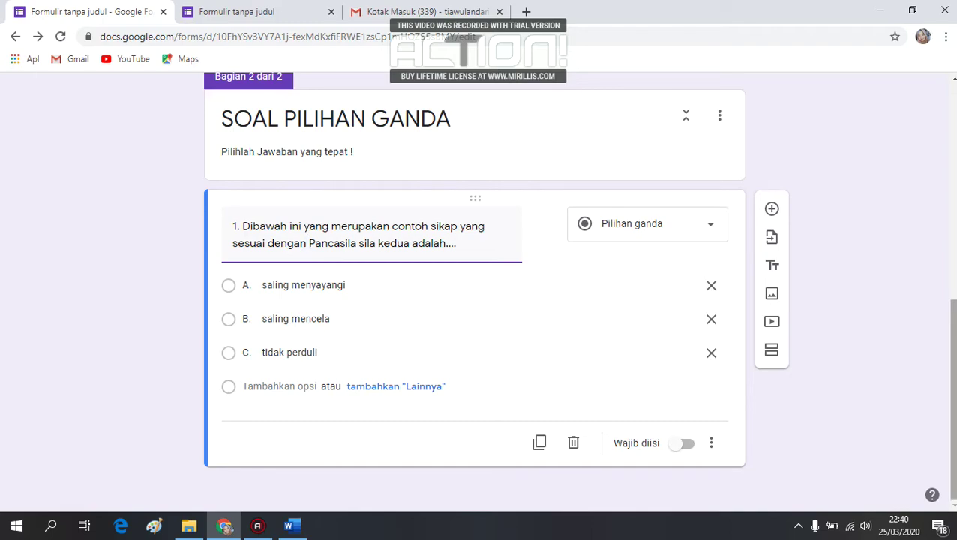
{"action": "scroll", "coordinate": [474, 293], "scroll_direction": "up", "scroll_amount": 5}
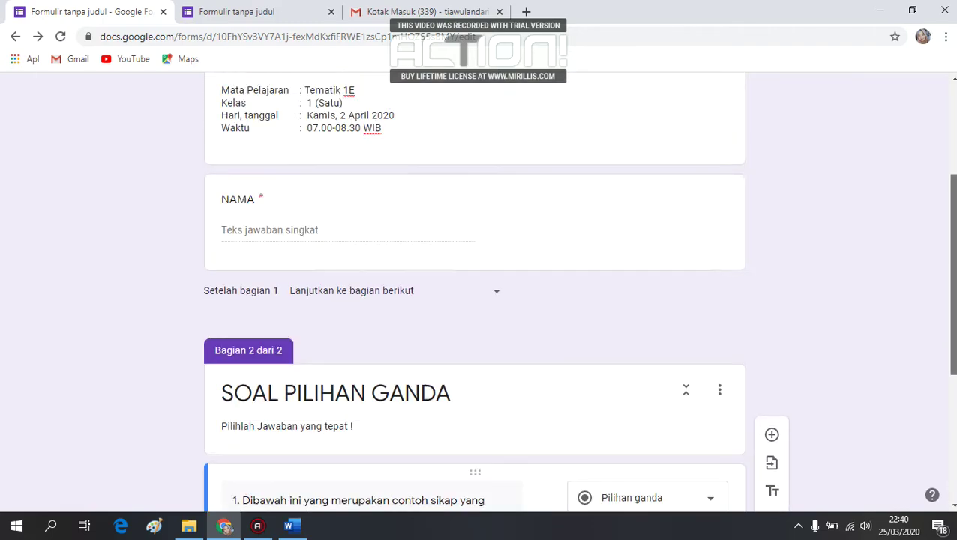
{"action": "scroll", "coordinate": [474, 292], "scroll_direction": "up", "scroll_amount": 2}
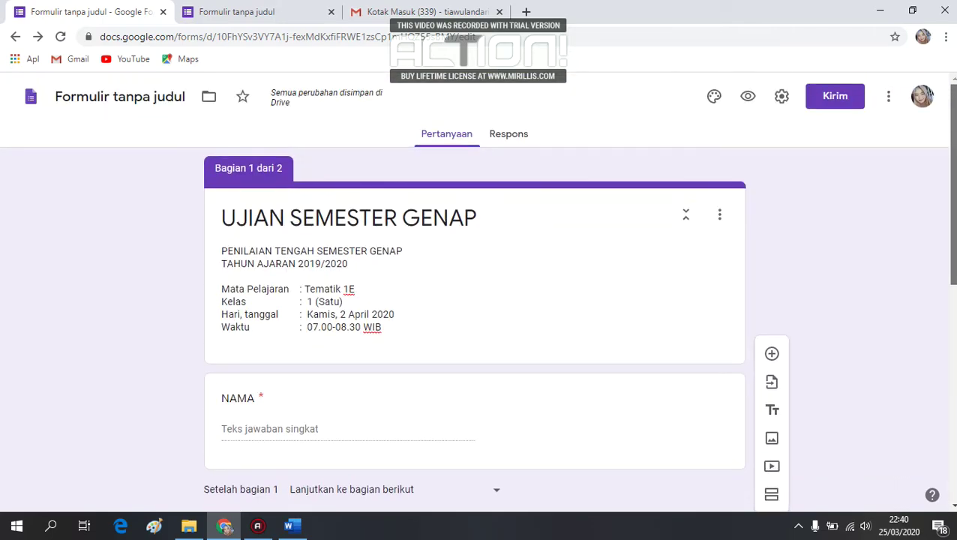
{"action": "left_click", "coordinate": [783, 98]}
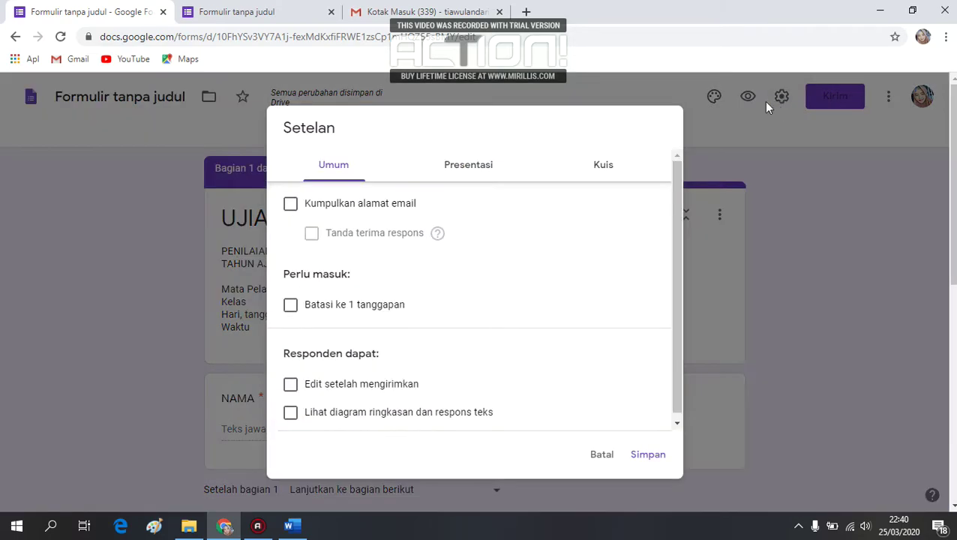
{"action": "left_click", "coordinate": [600, 178]}
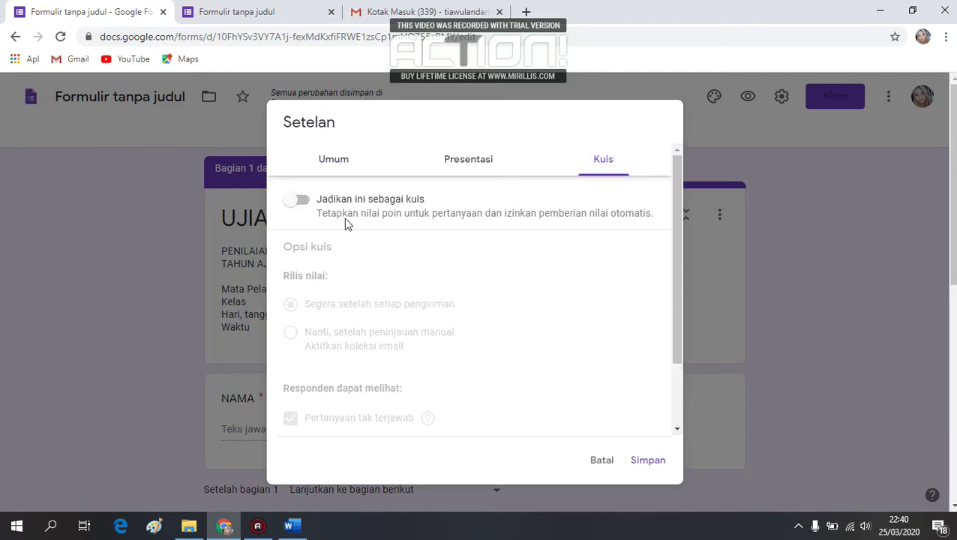
{"action": "left_click", "coordinate": [299, 208]}
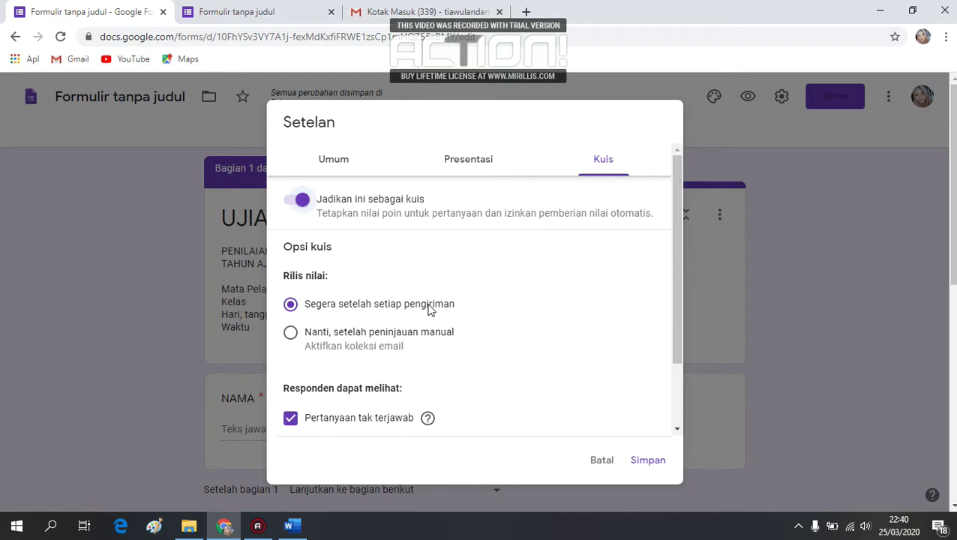
{"action": "left_click", "coordinate": [291, 334]}
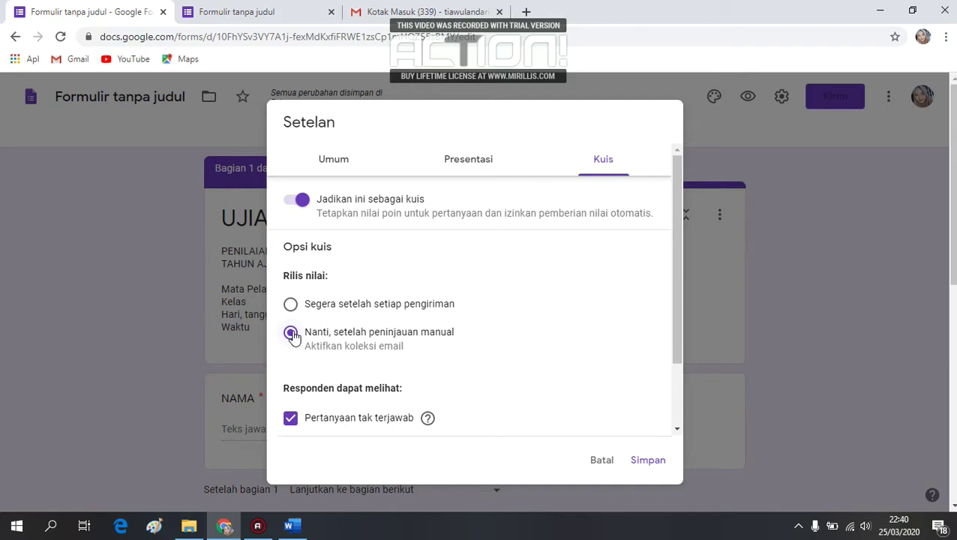
{"action": "left_click", "coordinate": [293, 418]}
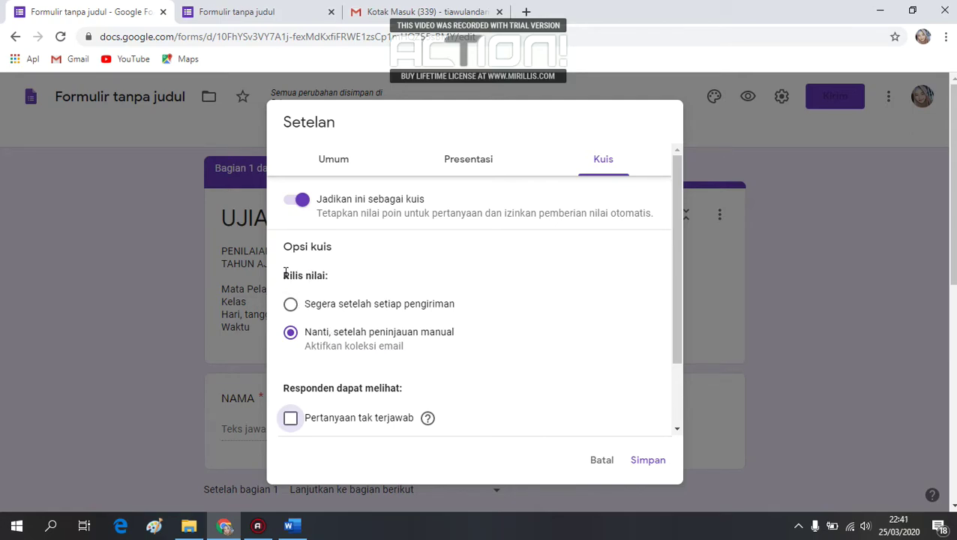
- Disable the link for submitting another response and set the confirmation message to "Terima kasih sudah mengerjakan ujian ini dengan jujur, alhamdulillah"
{"action": "left_click", "coordinate": [455, 169]}
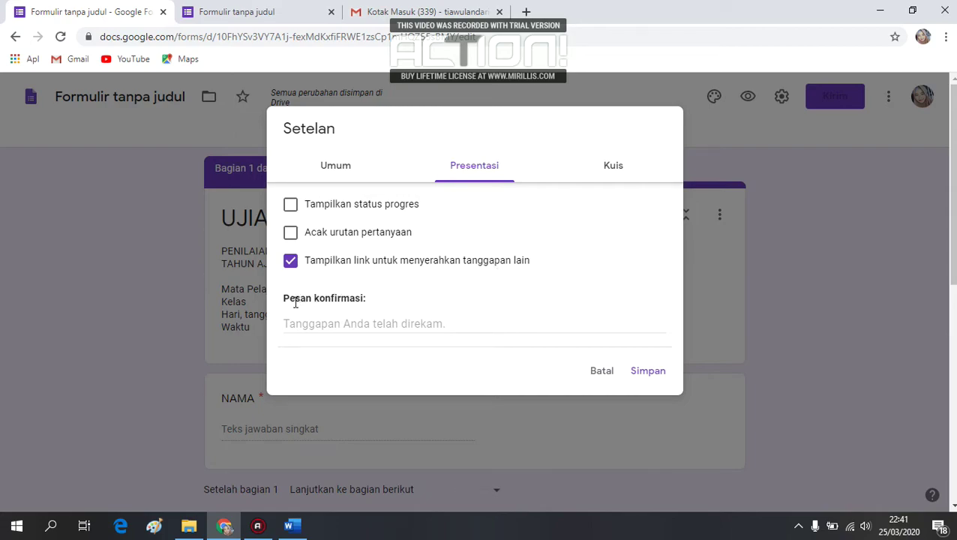
{"action": "left_click", "coordinate": [291, 263]}
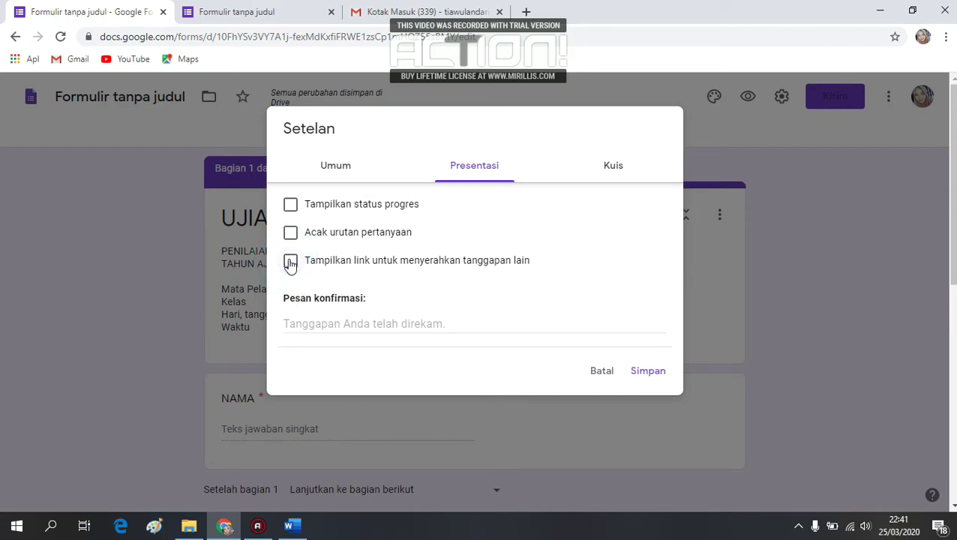
{"action": "left_click", "coordinate": [333, 324]}
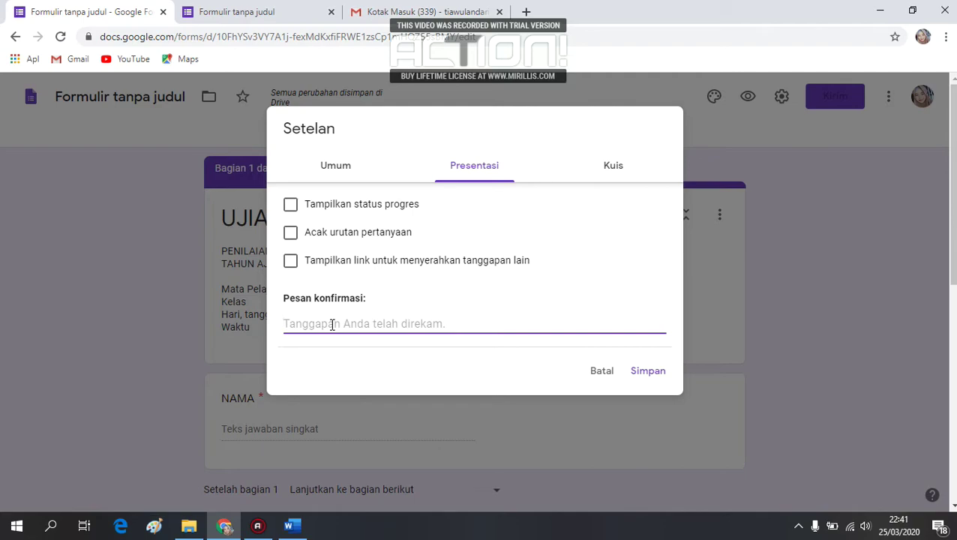
{"action": "type", "text": "Terima kasih"}
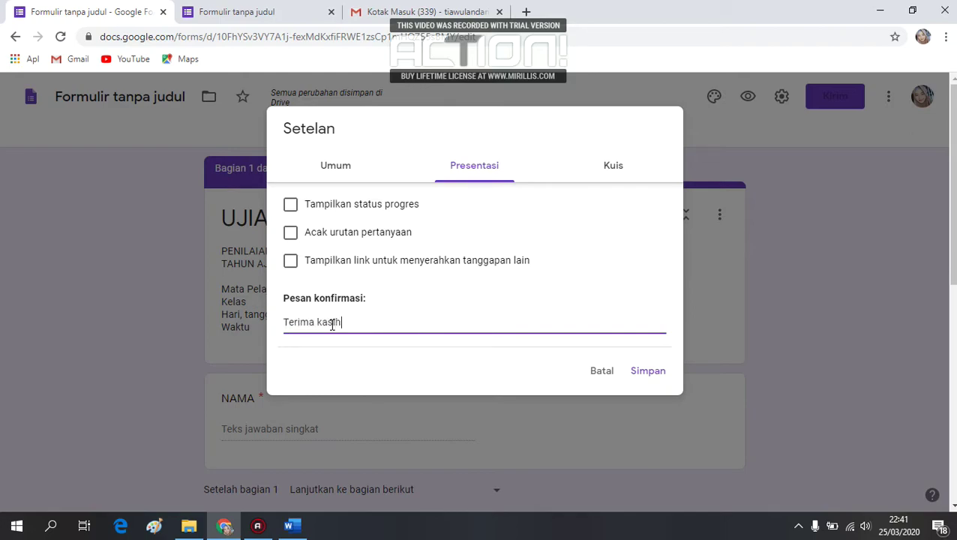
{"action": "type", "text": " sudah mengerjakan ujian"}
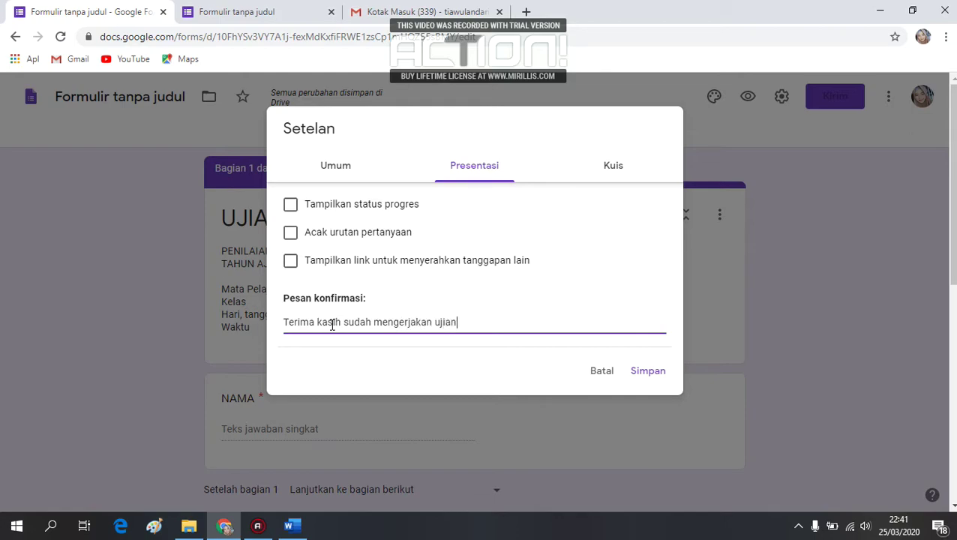
{"action": "type", "text": " ini dengan juujur, alhamdulillah."}
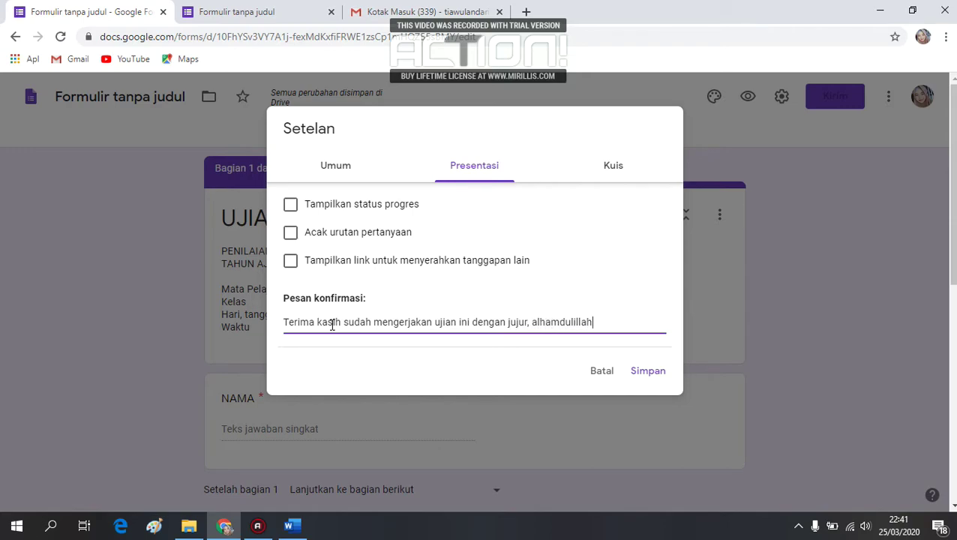
- Turn off email address collection (Kumpulkan alamat email) in the general settings and save the form settings
{"action": "left_click", "coordinate": [348, 172]}
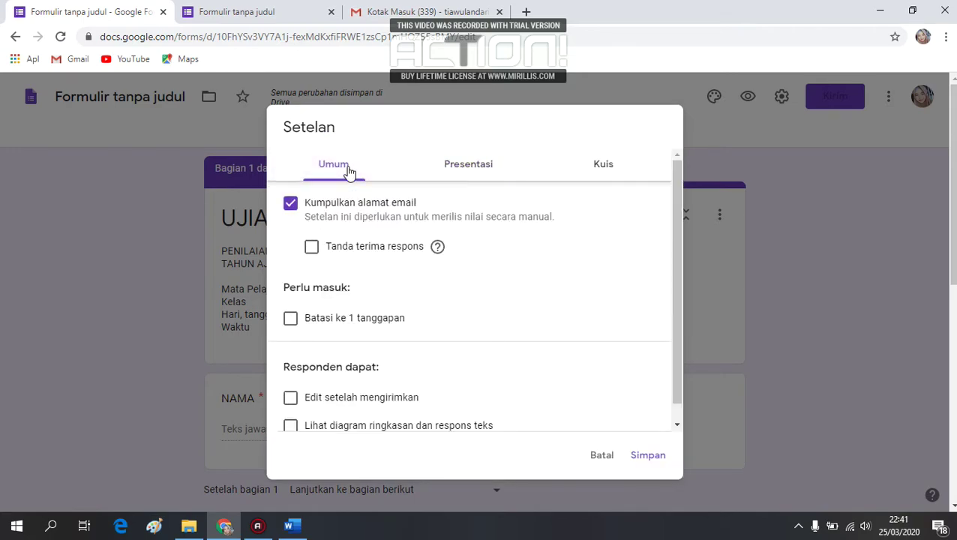
{"action": "left_click", "coordinate": [347, 207]}
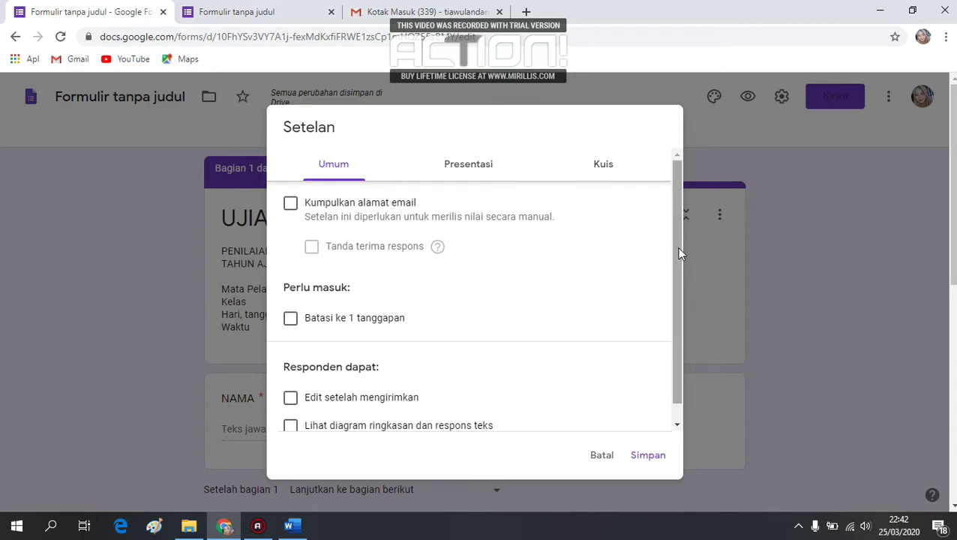
{"action": "left_click_drag", "start_coordinate": [677, 249], "coordinate": [678, 293]}
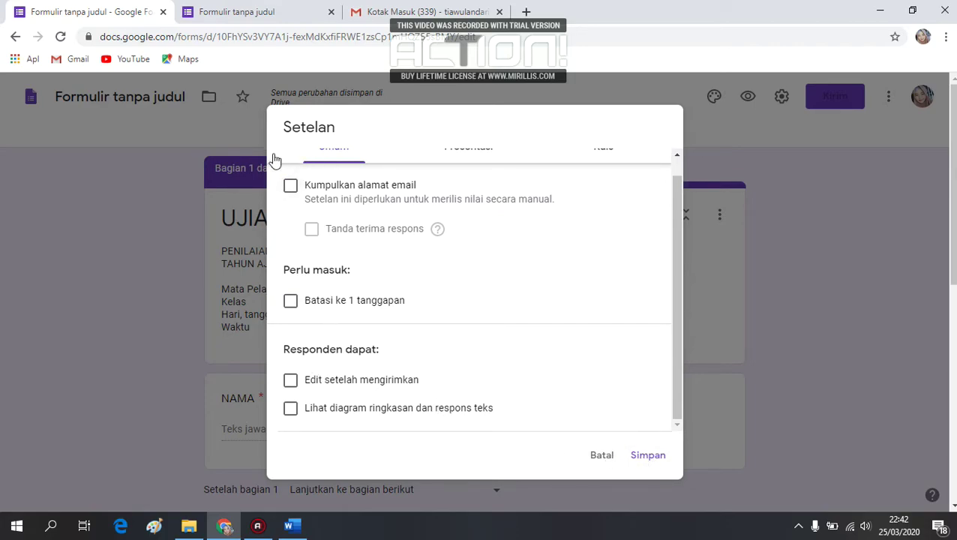
{"action": "left_click", "coordinate": [649, 457]}
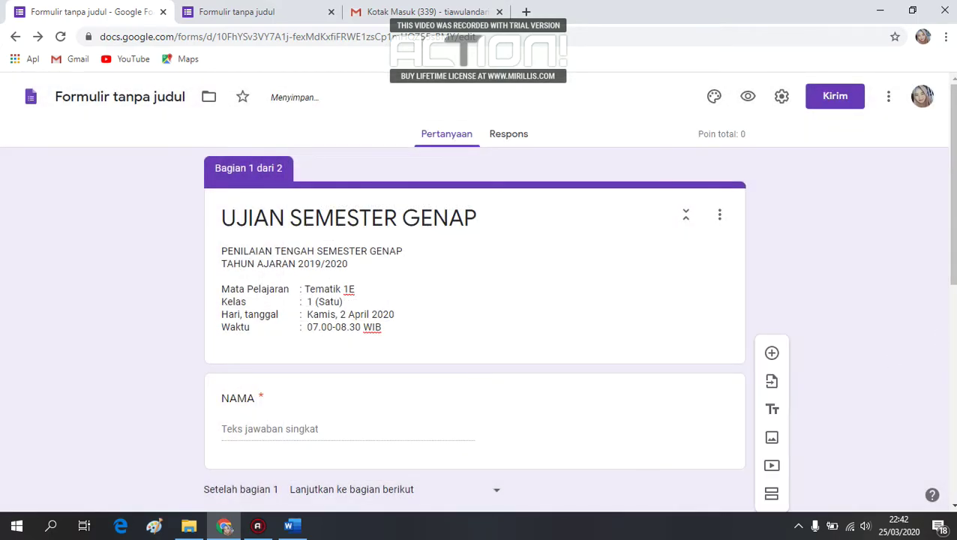
{"action": "scroll", "coordinate": [649, 456], "scroll_direction": "down", "scroll_amount": 2}
{"action": "scroll", "coordinate": [474, 292], "scroll_direction": "down", "scroll_amount": 5}
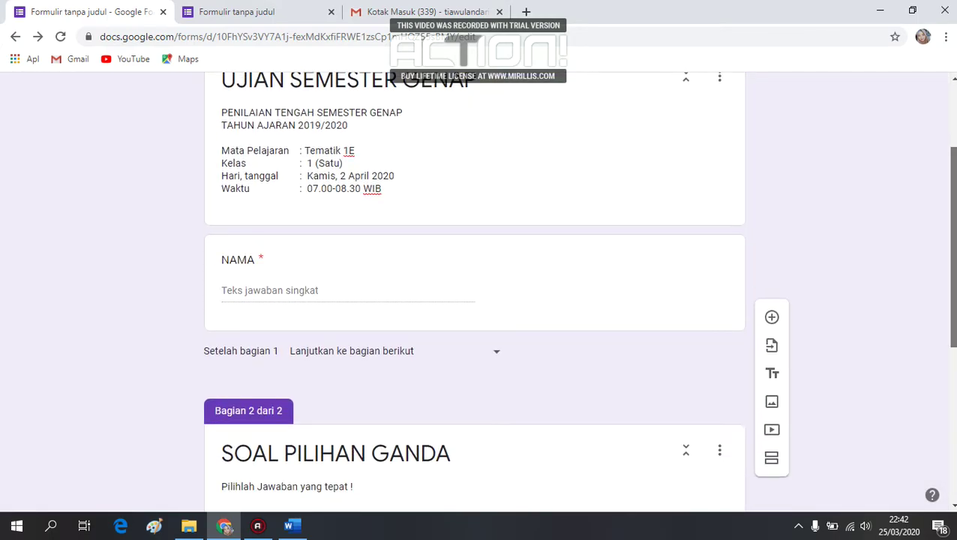
- In question 1's answer key, mark "A. saling menyayangi" as the correct answer and set its score to 20 points
{"action": "scroll", "coordinate": [609, 401], "scroll_direction": "down", "scroll_amount": 2}
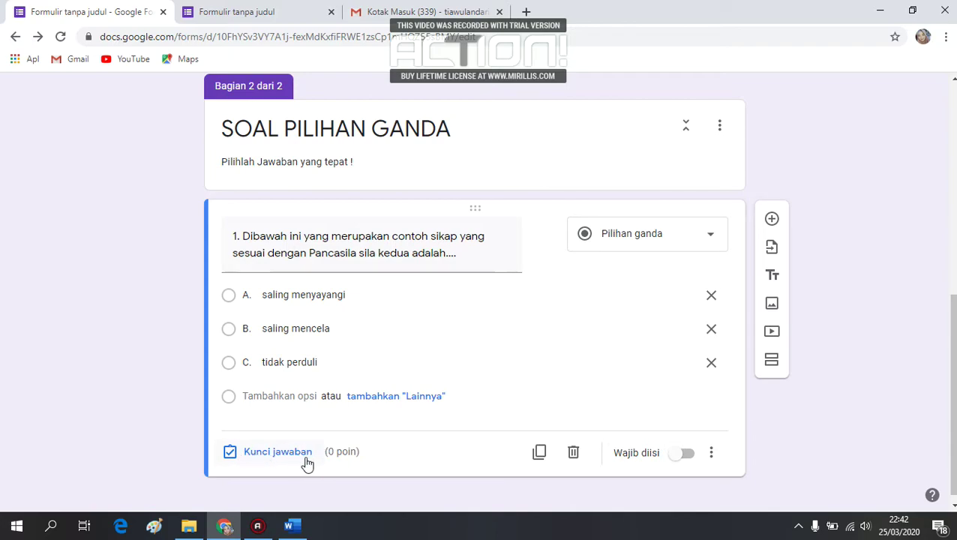
{"action": "left_click", "coordinate": [230, 452]}
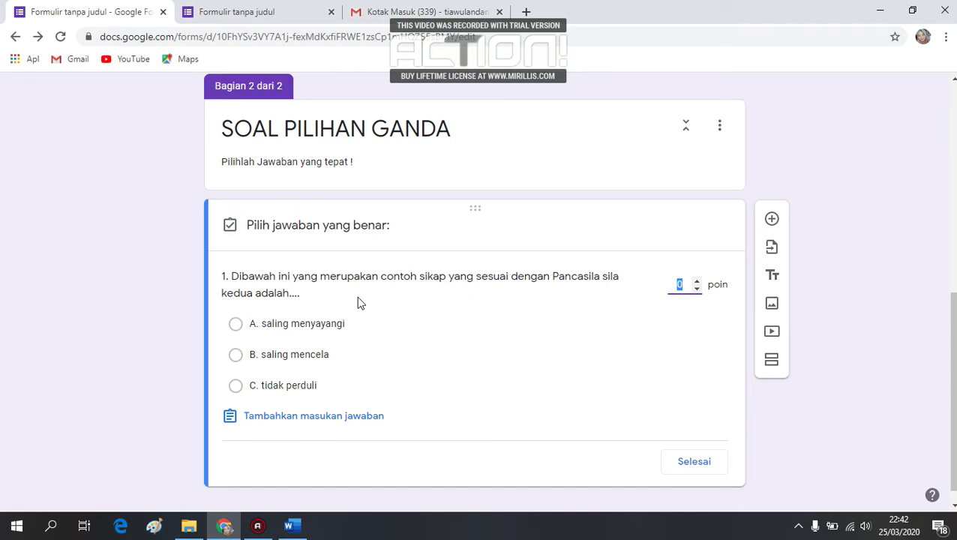
{"action": "left_click", "coordinate": [237, 324]}
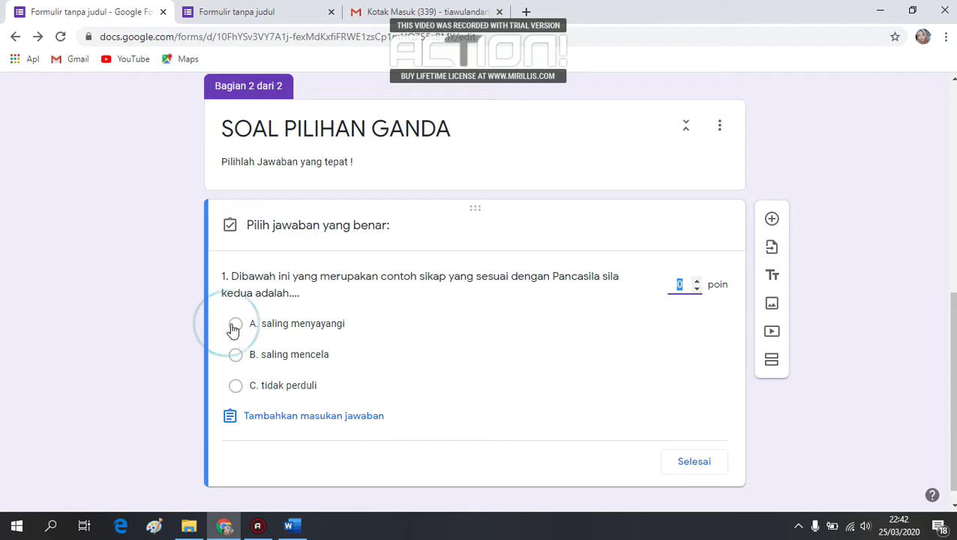
{"action": "left_click", "coordinate": [684, 286]}
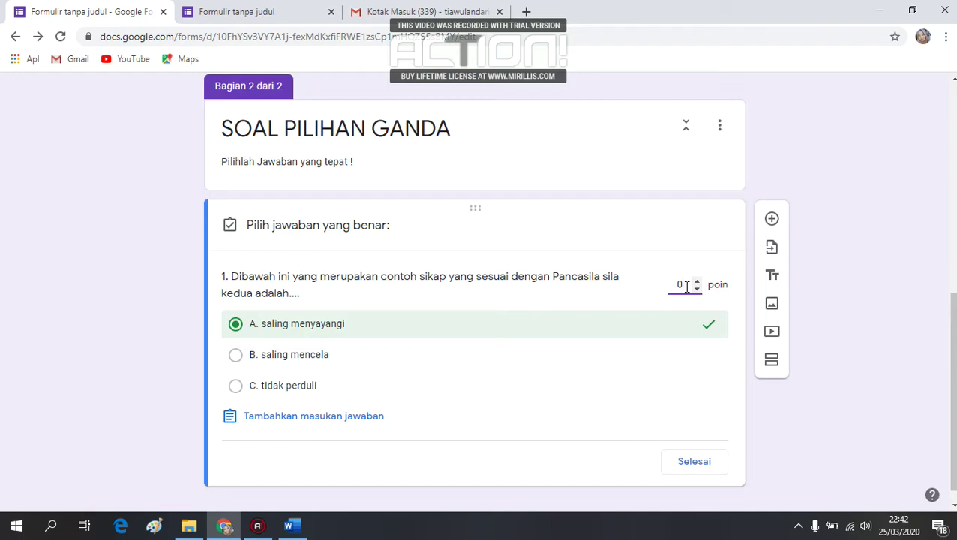
{"action": "type", "text": "20"}
{"action": "key", "text": "BackSpace"}
{"action": "key", "text": "BackSpace"}
{"action": "key", "text": "BackSpace"}
{"action": "type", "text": "20"}
{"action": "left_click", "coordinate": [704, 464]}
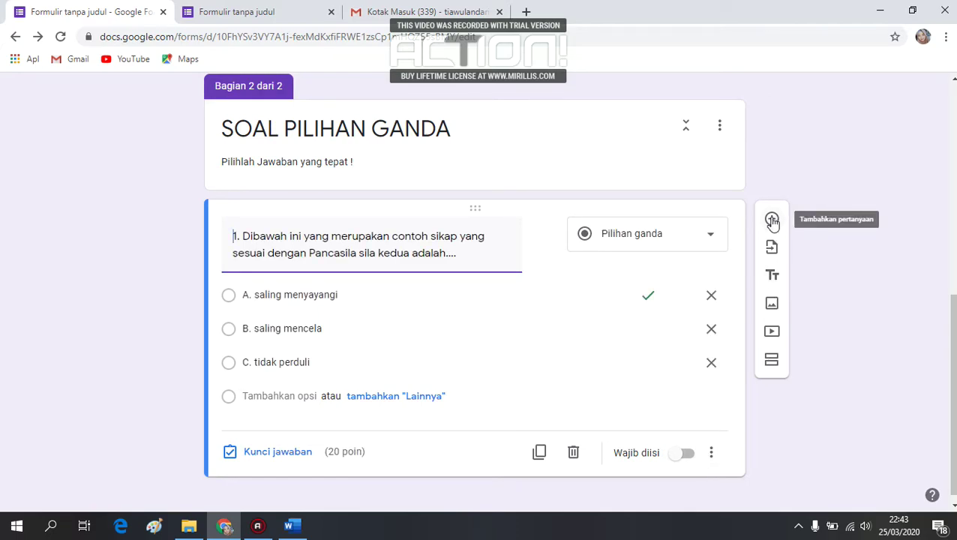
- Add a new multiple-choice question below question 1, checking the Word document for the picture question to use
{"action": "left_click", "coordinate": [772, 220]}
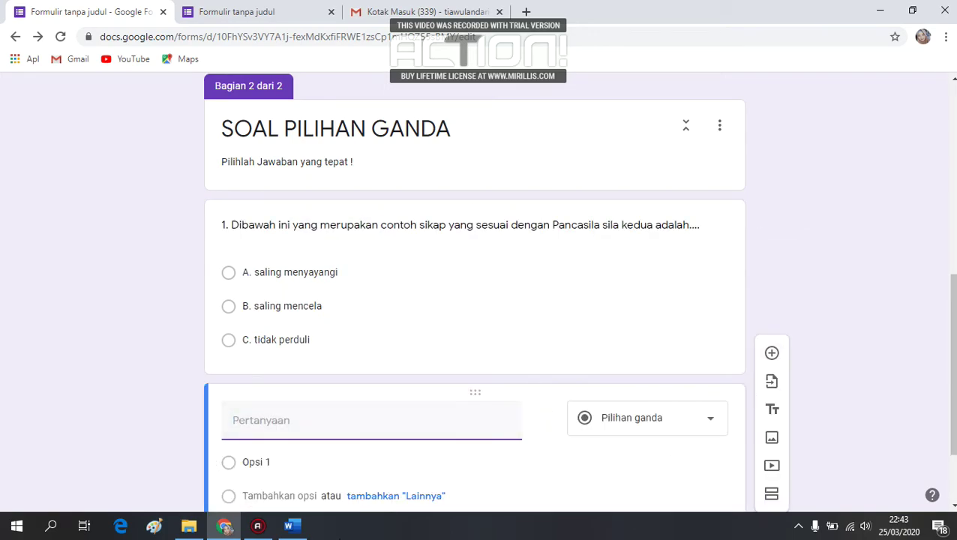
{"action": "left_click", "coordinate": [291, 527]}
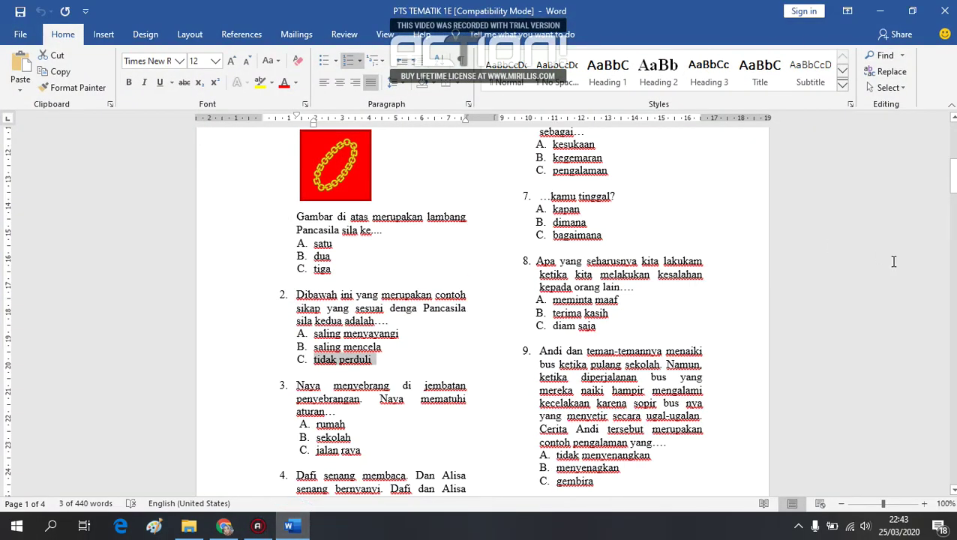
{"action": "scroll", "coordinate": [640, 349], "scroll_direction": "up", "scroll_amount": 5}
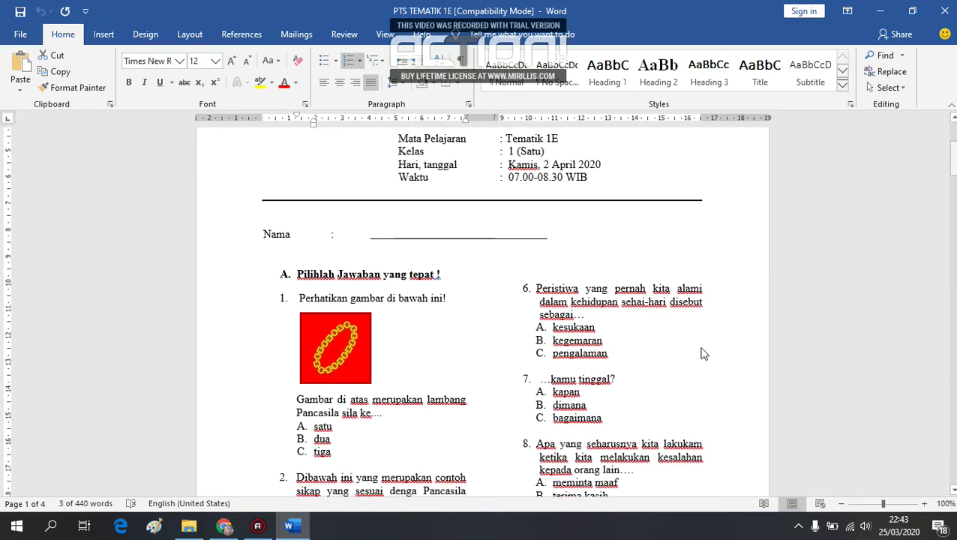
{"action": "left_click", "coordinate": [257, 528]}
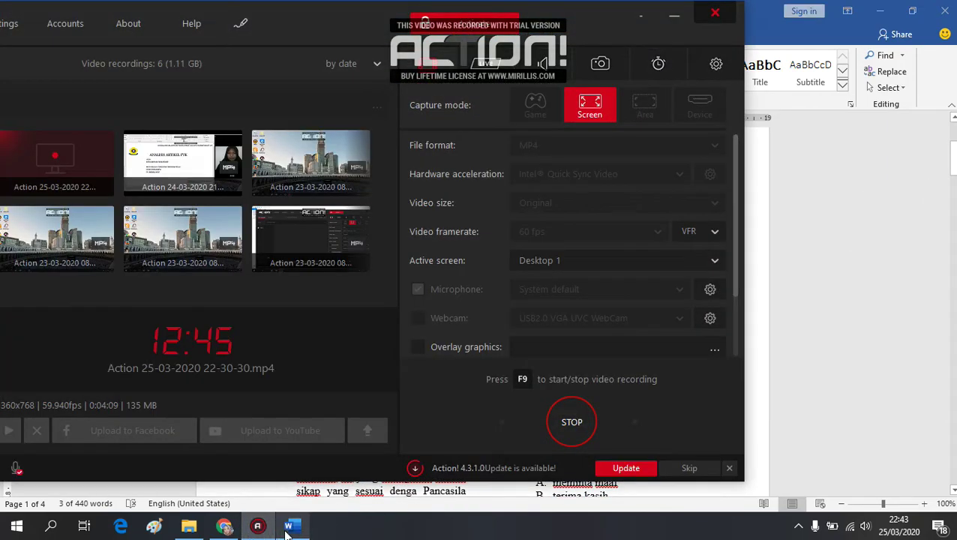
{"action": "left_click", "coordinate": [258, 527]}
{"action": "left_click", "coordinate": [223, 527]}
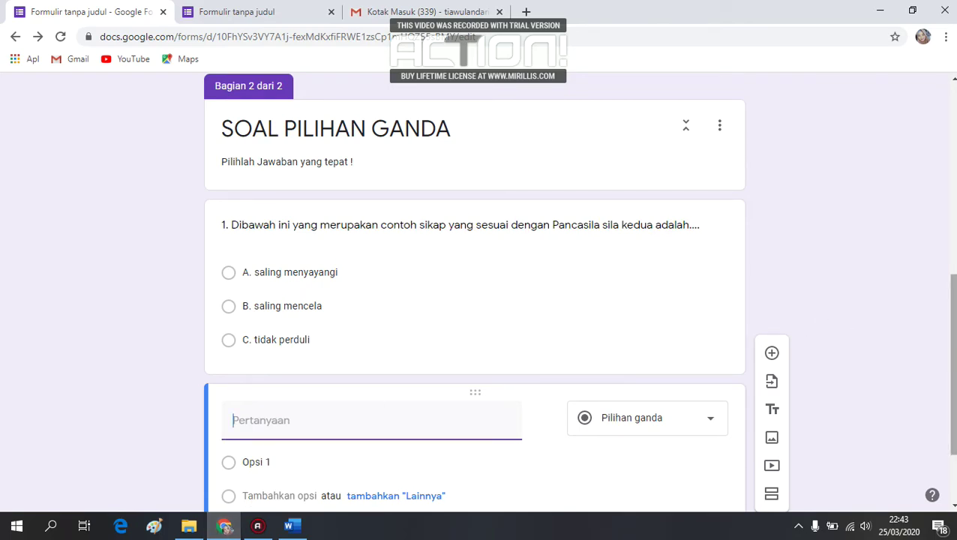
{"action": "left_click_drag", "start_coordinate": [950, 326], "coordinate": [950, 371]}
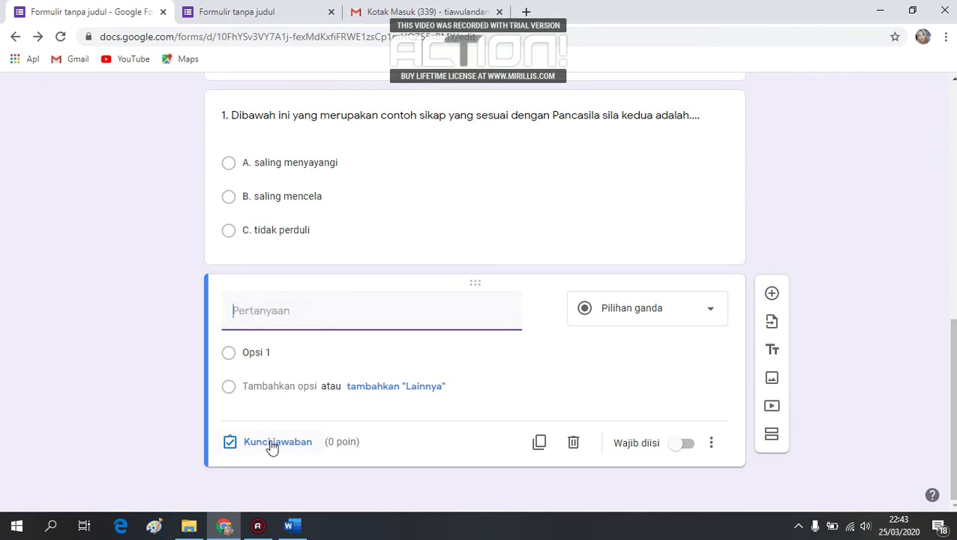
- Copy "Perhatikan gambar di bawah ini!" from the Word document into the new question's text and number it "2."
{"action": "left_click", "coordinate": [292, 526]}
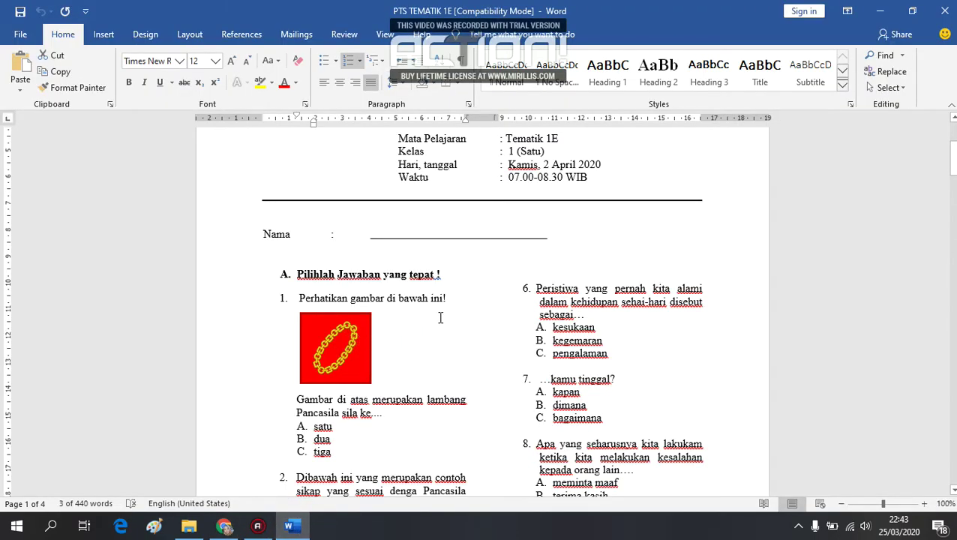
{"action": "left_click_drag", "start_coordinate": [450, 299], "coordinate": [308, 297]}
{"action": "key", "text": "ctrl+c"}
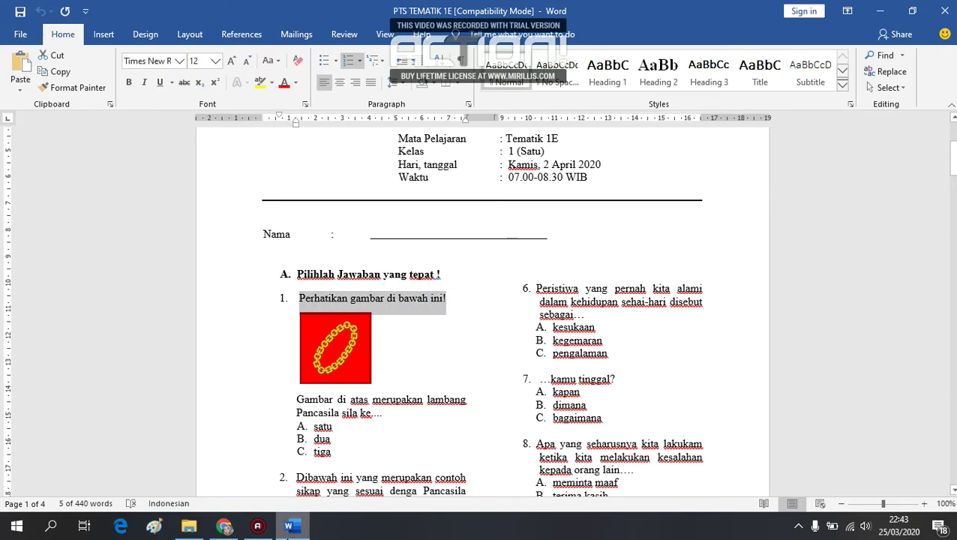
{"action": "left_click", "coordinate": [293, 526]}
{"action": "left_click", "coordinate": [335, 319]}
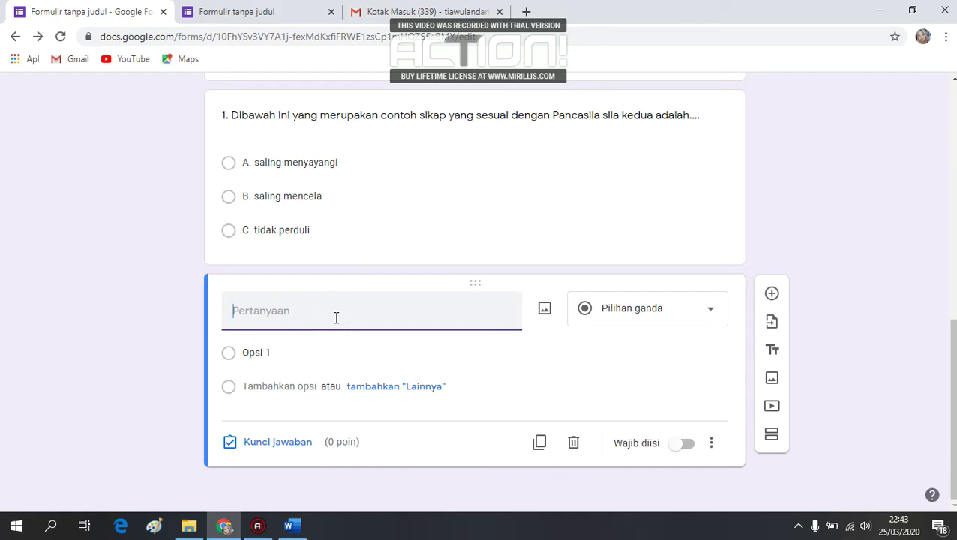
{"action": "key", "text": "ctrl+v"}
{"action": "left_click", "coordinate": [235, 310]}
{"action": "type", "text": "2."}
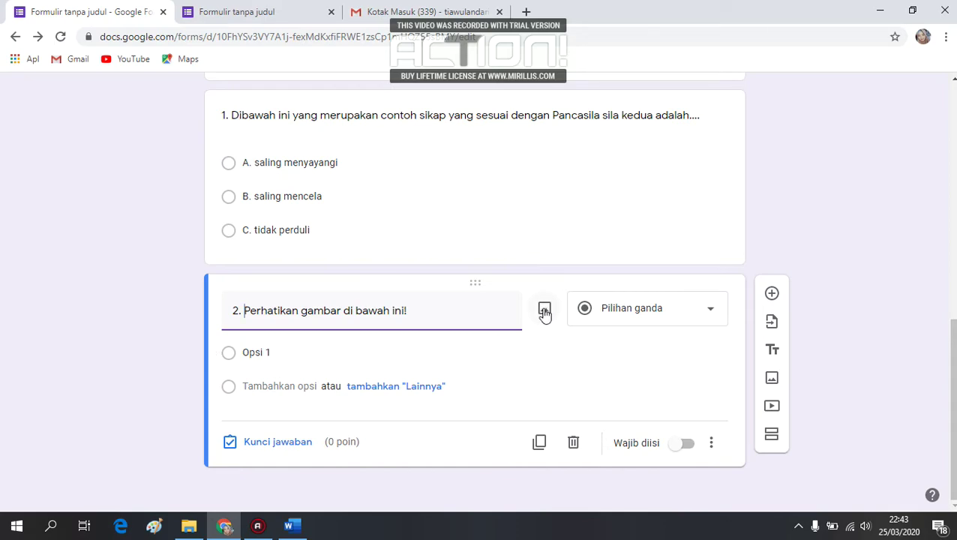
- Save the chain picture from the Word document as a JPEG named "gambar sila 2" in Pictures > New folder (2)
{"action": "left_click", "coordinate": [291, 526]}
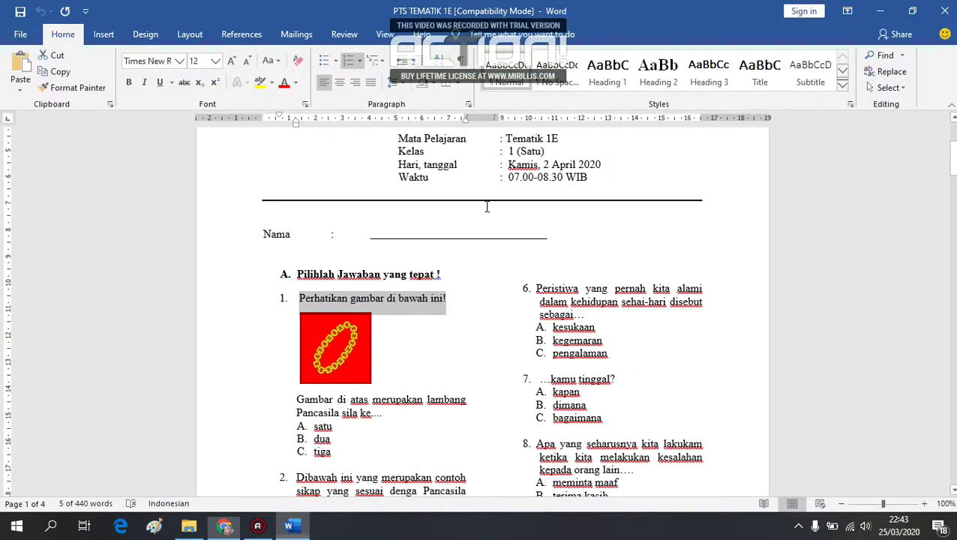
{"action": "left_click", "coordinate": [343, 339]}
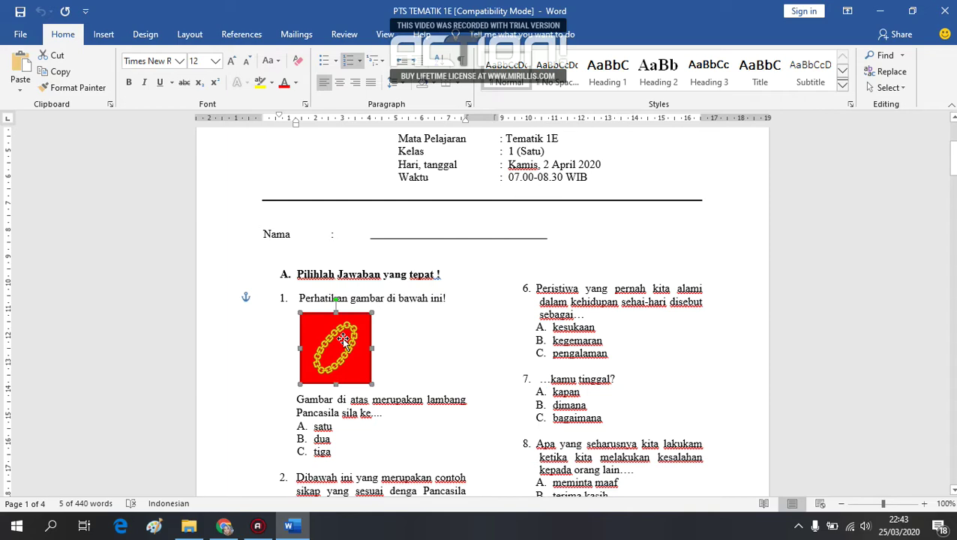
{"action": "right_click", "coordinate": [343, 341]}
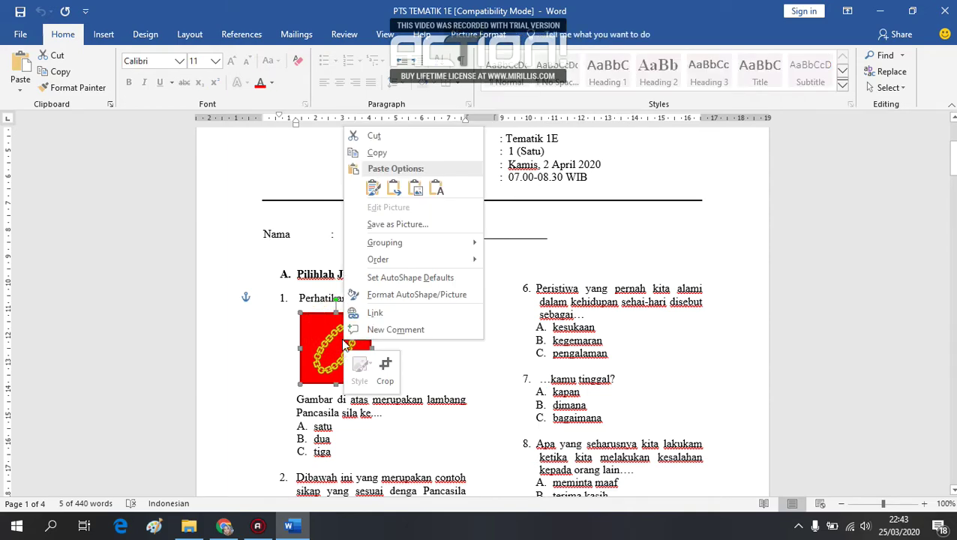
{"action": "left_click", "coordinate": [390, 225]}
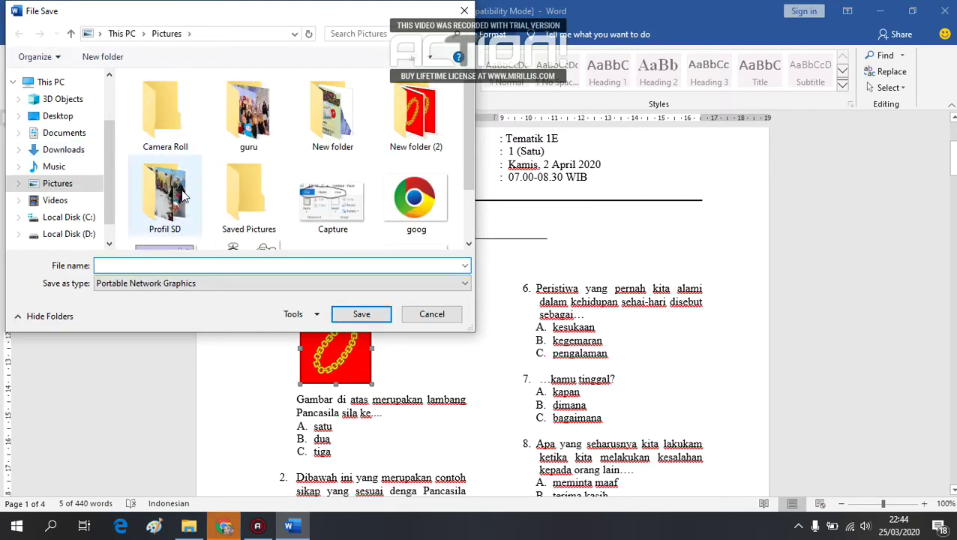
{"action": "left_click", "coordinate": [409, 137]}
{"action": "double_click", "coordinate": [408, 138]}
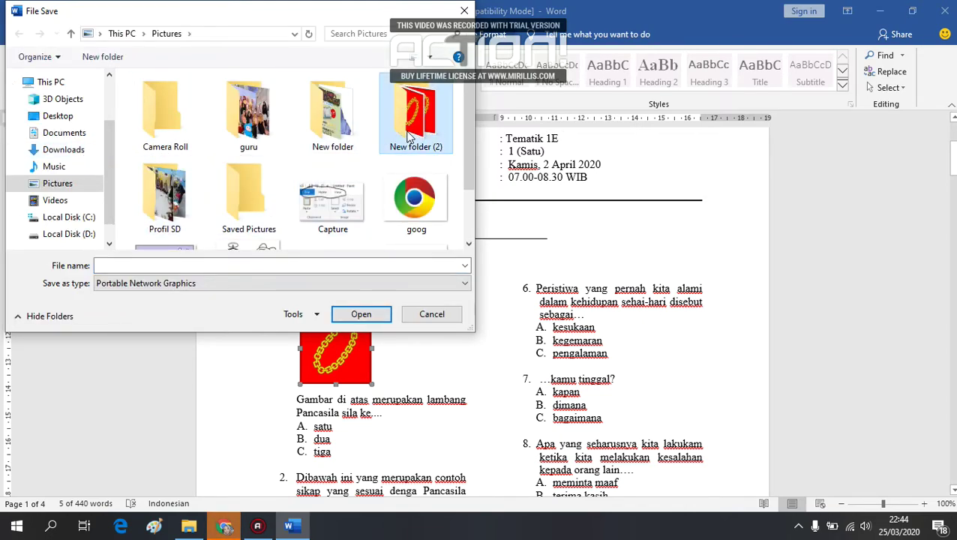
{"action": "left_click", "coordinate": [211, 283]}
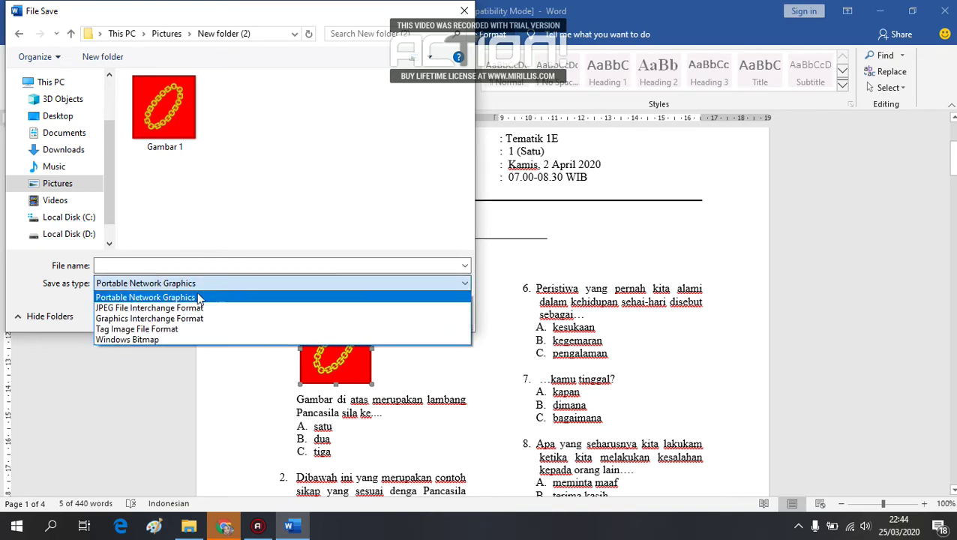
{"action": "left_click", "coordinate": [187, 308]}
{"action": "left_click", "coordinate": [187, 266]}
{"action": "type", "text": "gambar sila 2"}
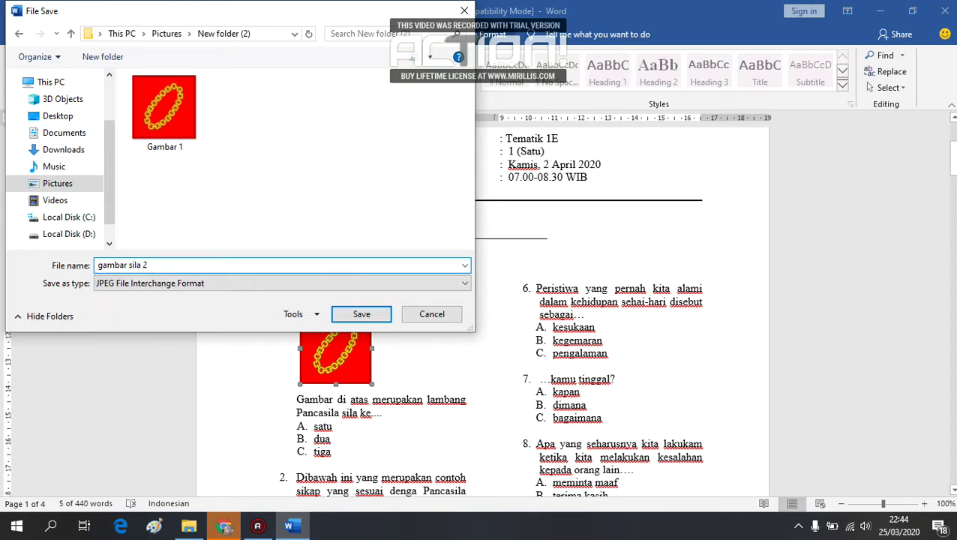
{"action": "key", "text": "Return"}
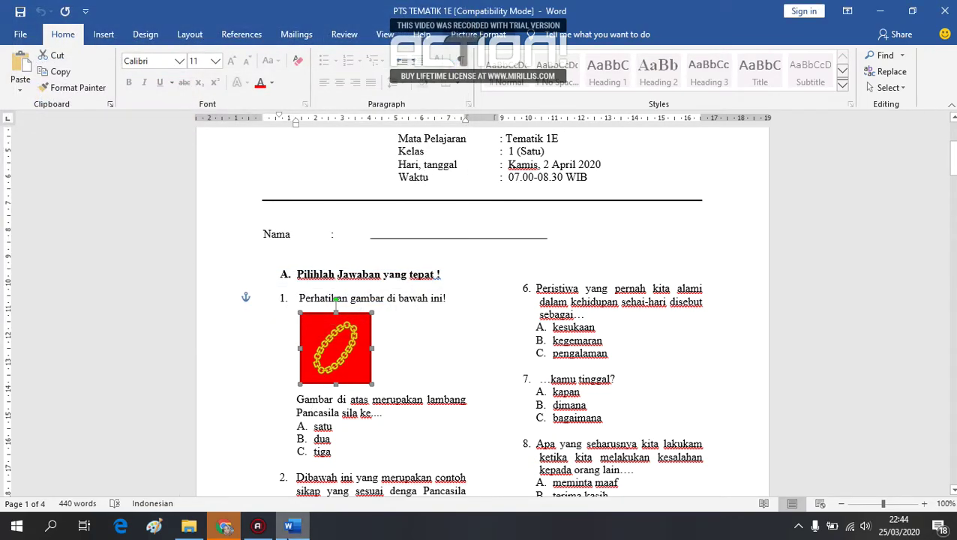
- Back in the form, insert the image file "gambar sila 2" into question 2 by uploading it
{"action": "left_click", "coordinate": [233, 529]}
{"action": "left_click", "coordinate": [499, 320]}
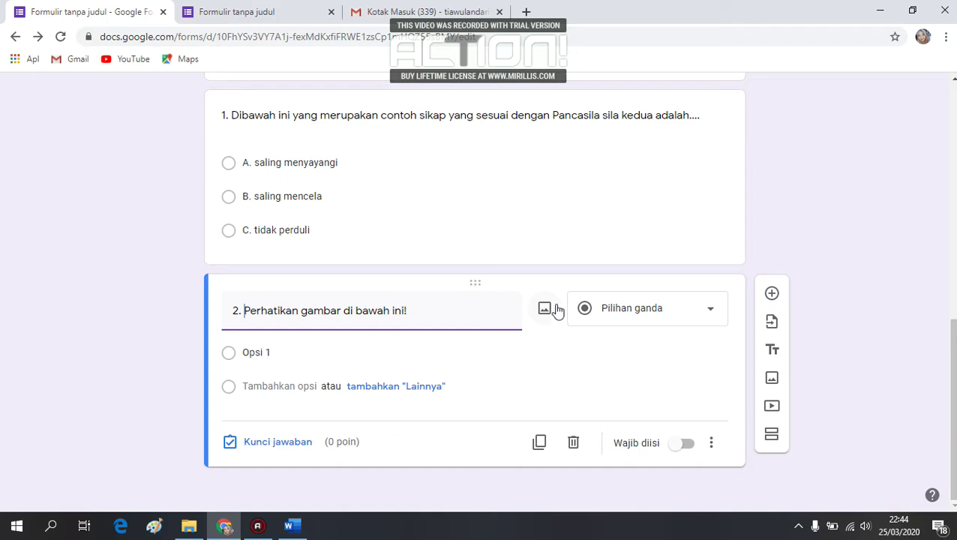
{"action": "left_click", "coordinate": [546, 314]}
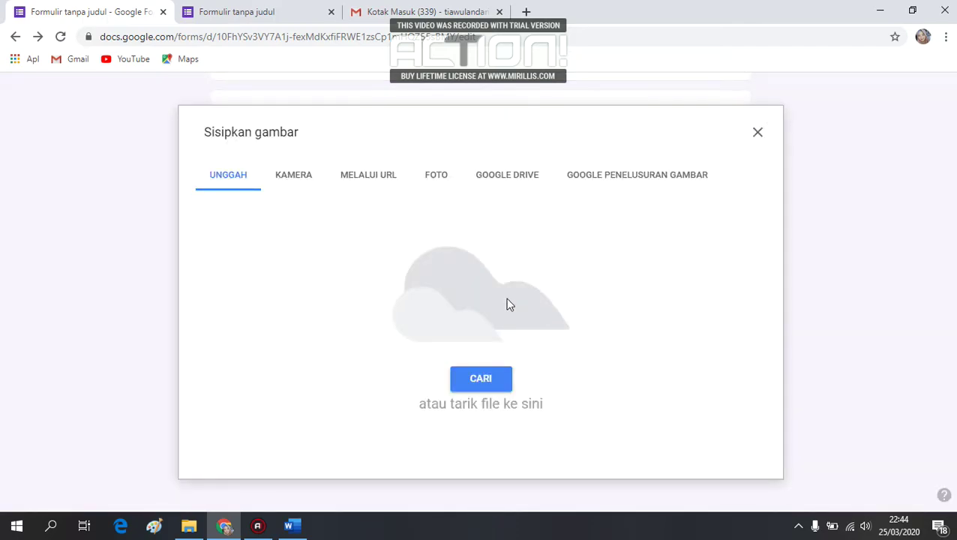
{"action": "left_click", "coordinate": [481, 384]}
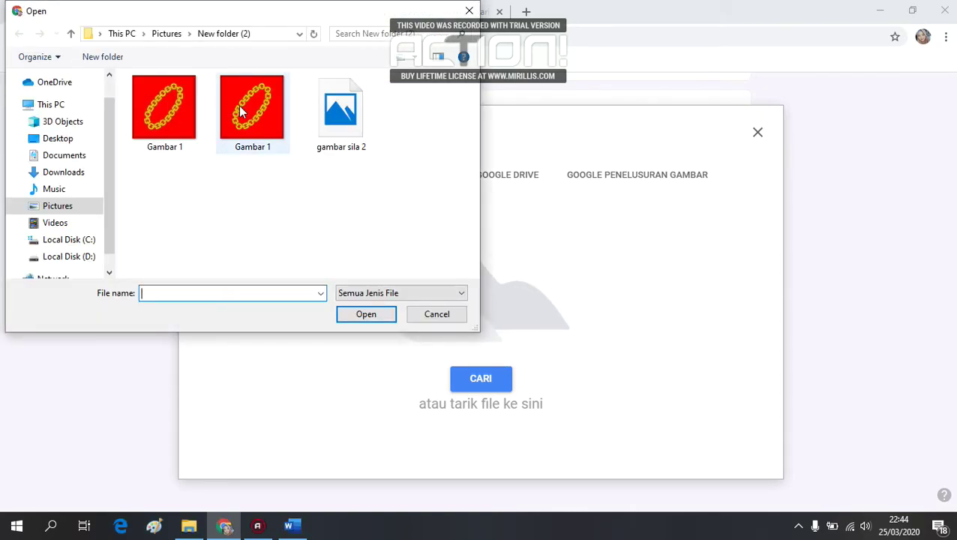
{"action": "left_click", "coordinate": [353, 111]}
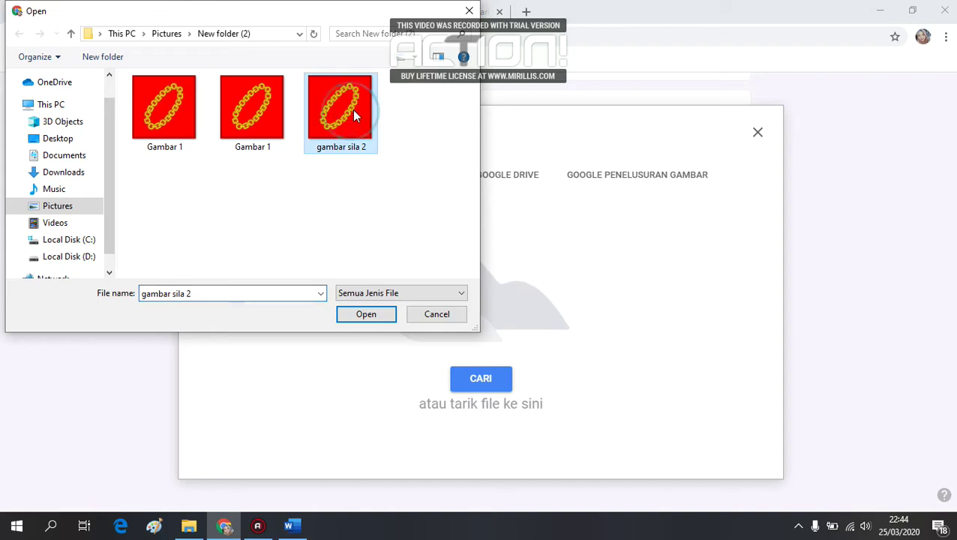
{"action": "left_click", "coordinate": [373, 313]}
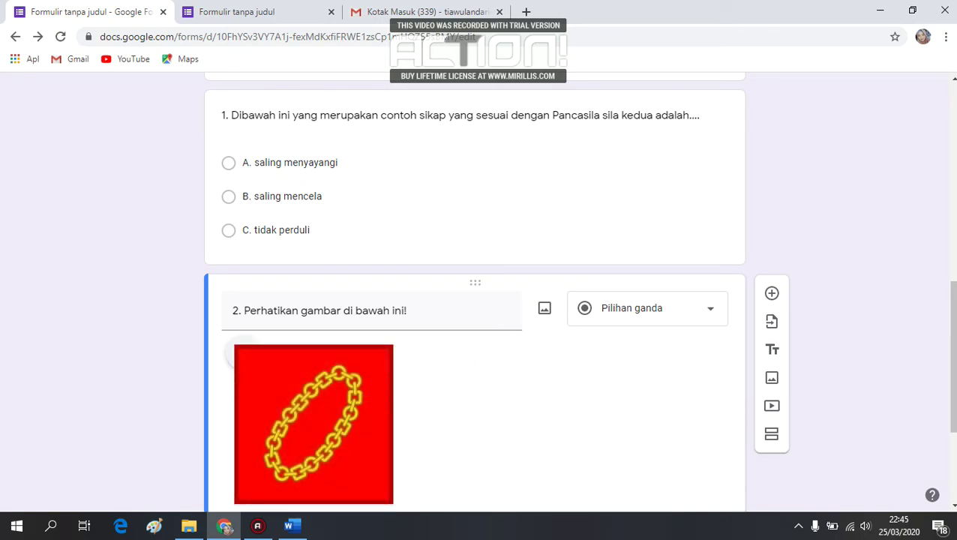
- Shrink the chain image in question 2 slightly, keeping its proportions, and deselect it
{"action": "left_click", "coordinate": [379, 481]}
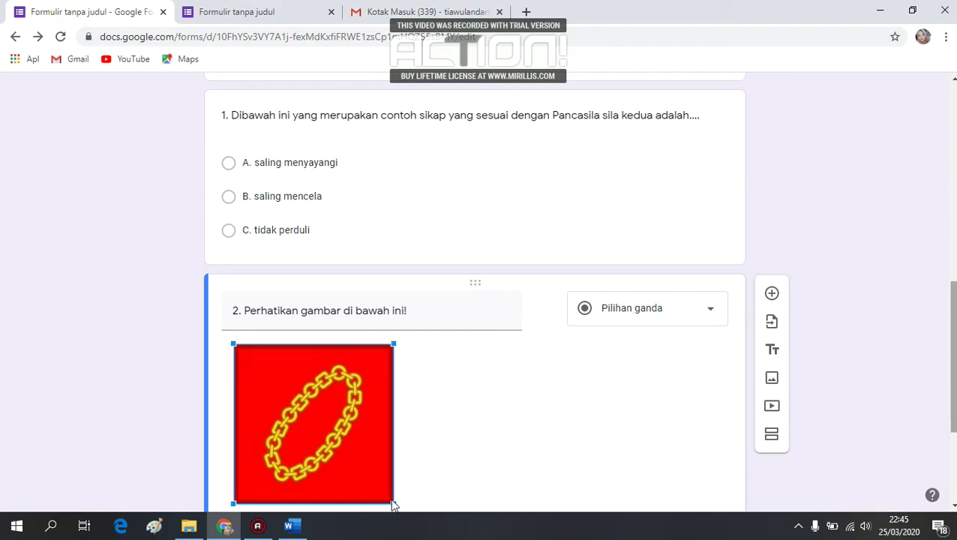
{"action": "left_click_drag", "start_coordinate": [395, 507], "coordinate": [317, 418]}
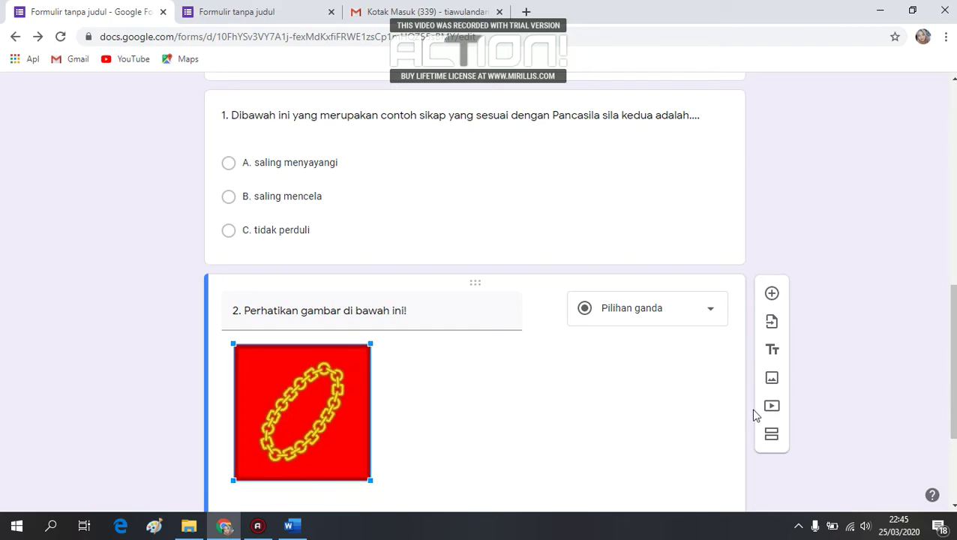
{"action": "scroll", "coordinate": [384, 401], "scroll_direction": "down", "scroll_amount": 1}
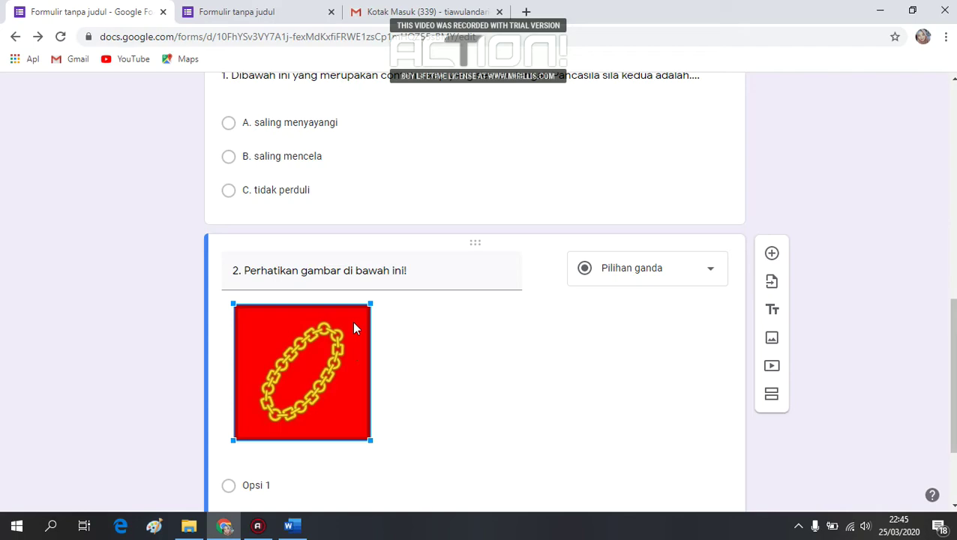
{"action": "left_click", "coordinate": [405, 335]}
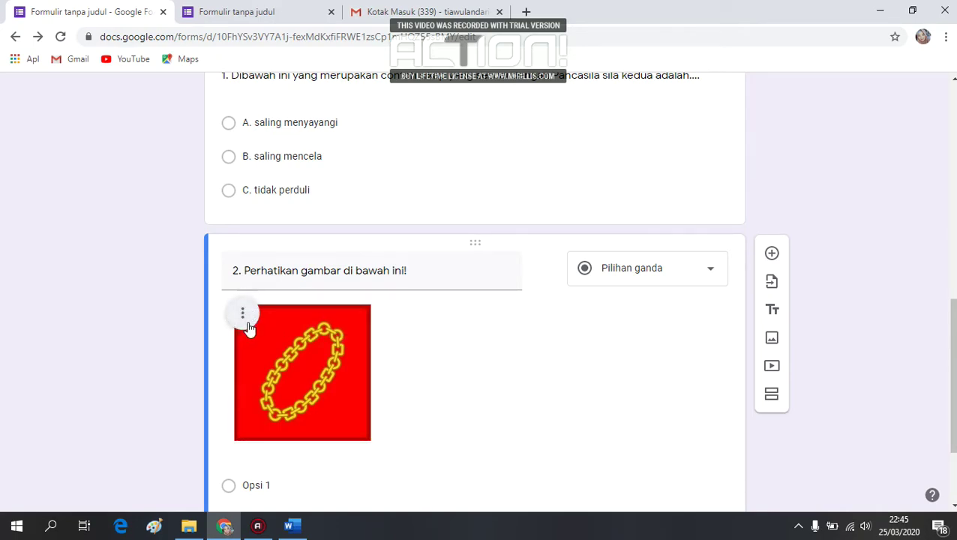
- Add a caption to the chain image in question 2, copying "Gambar di atas merupakan lambang Pancasila sila ke...." from the Word document
{"action": "left_click", "coordinate": [244, 313]}
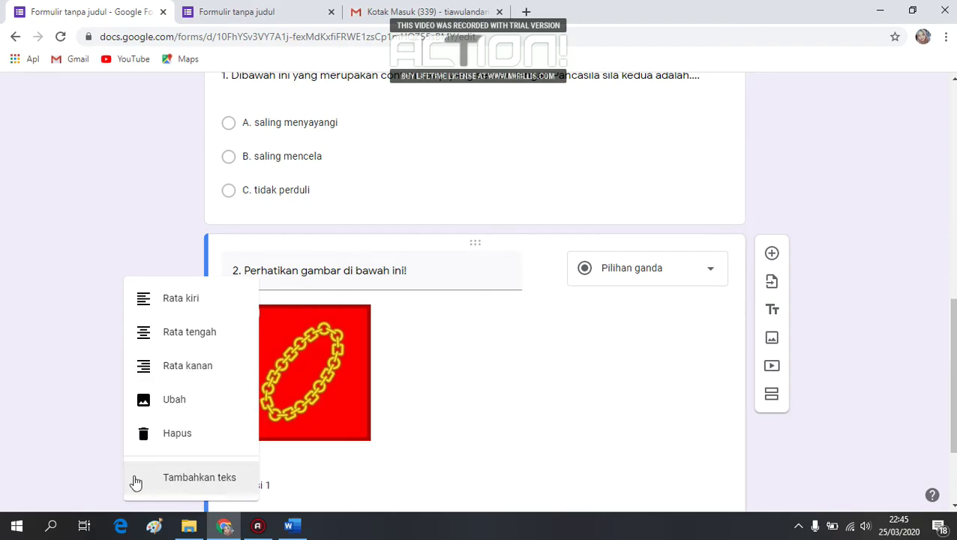
{"action": "left_click", "coordinate": [209, 486]}
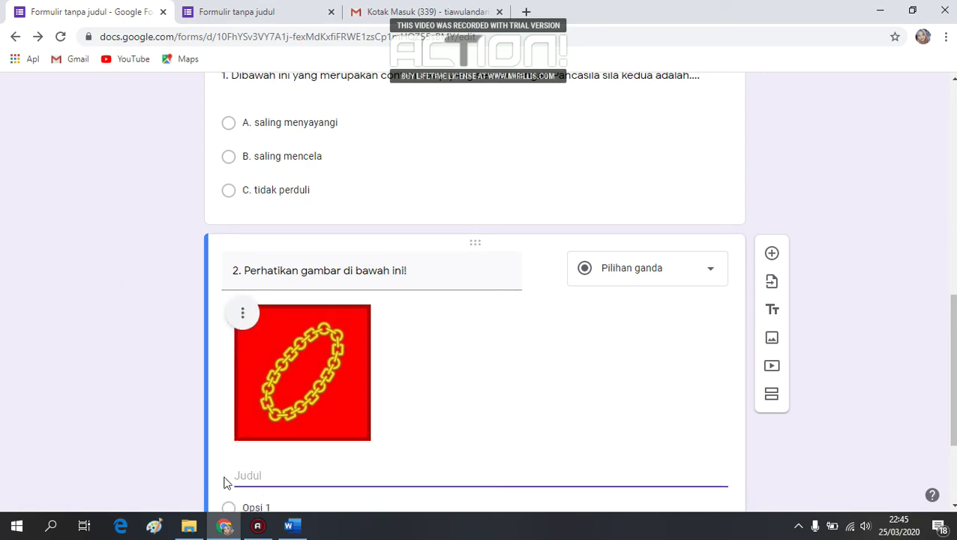
{"action": "left_click", "coordinate": [291, 526]}
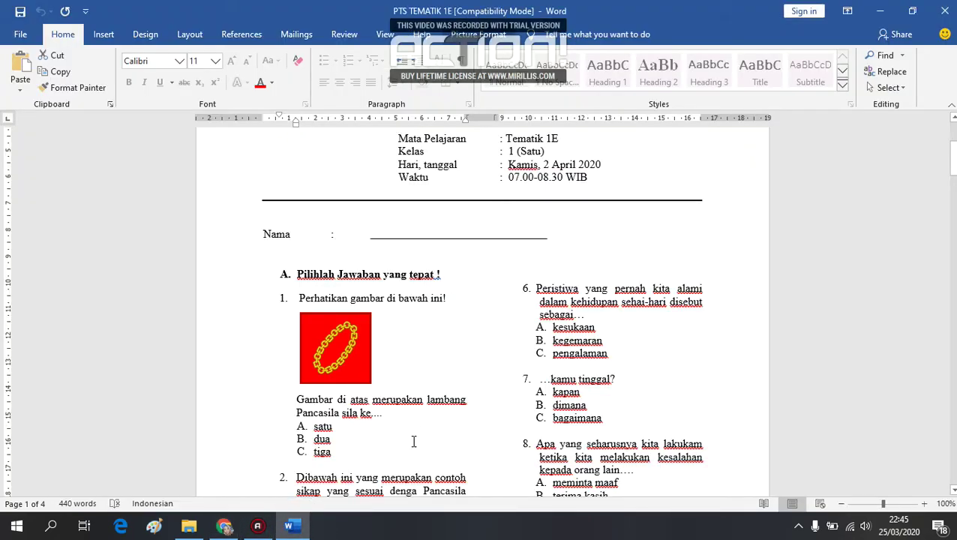
{"action": "triple_click", "coordinate": [298, 399]}
{"action": "key", "text": "ctrl+c"}
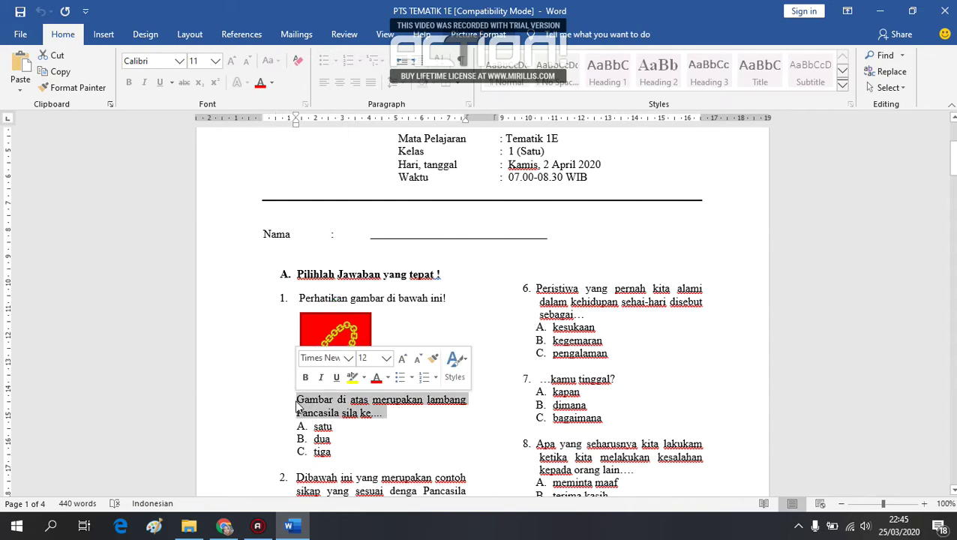
{"action": "left_click", "coordinate": [291, 526]}
{"action": "left_click", "coordinate": [290, 469]}
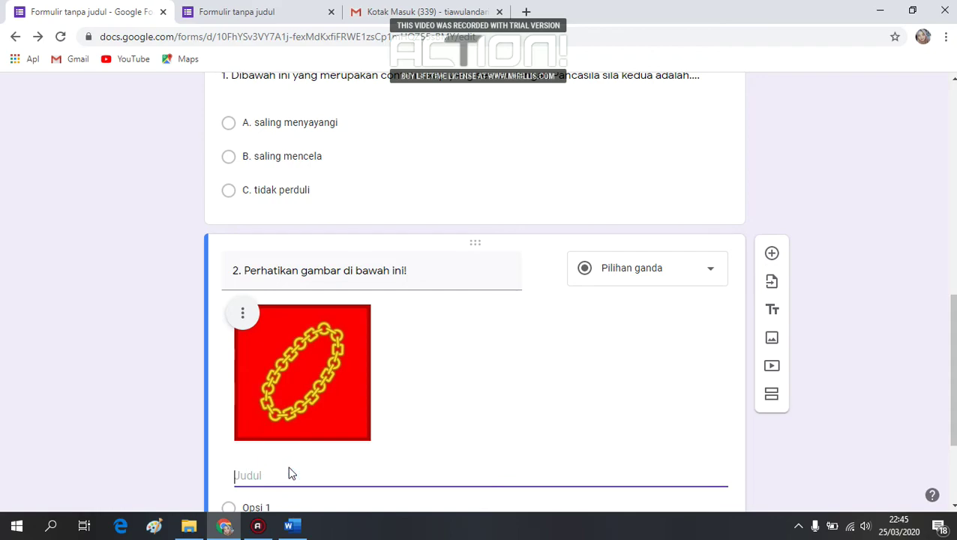
{"action": "key", "text": "ctrl+v"}
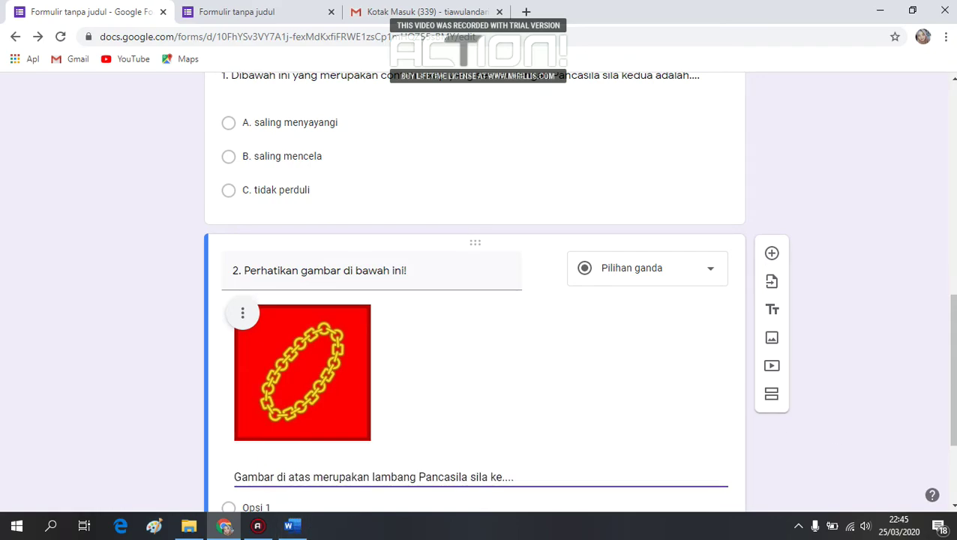
- Copy the first answer choice from the Word document and enter it as question 2's first option, "A. satu"
{"action": "scroll", "coordinate": [439, 460], "scroll_direction": "down", "scroll_amount": 2}
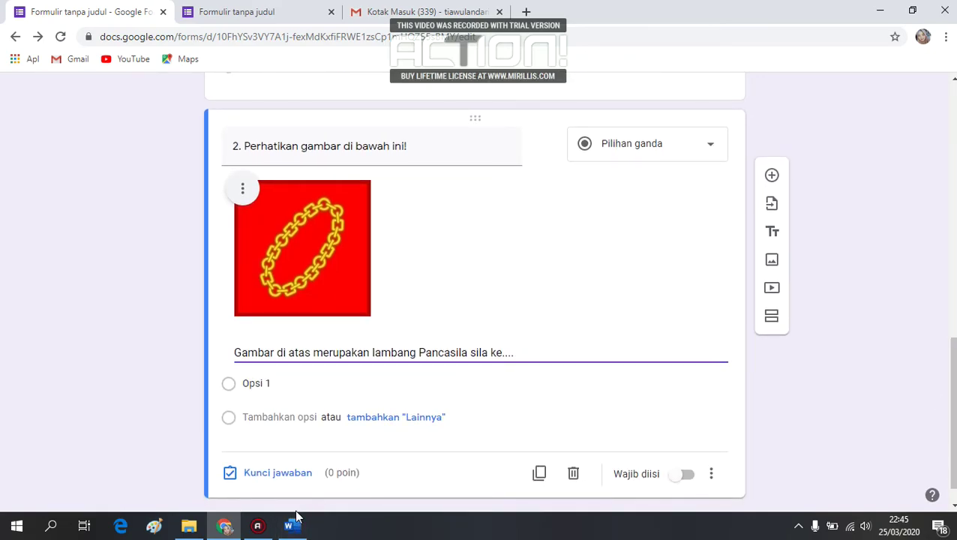
{"action": "left_click", "coordinate": [291, 525]}
{"action": "left_click_drag", "start_coordinate": [336, 440], "coordinate": [307, 428]}
{"action": "left_click", "coordinate": [360, 440]}
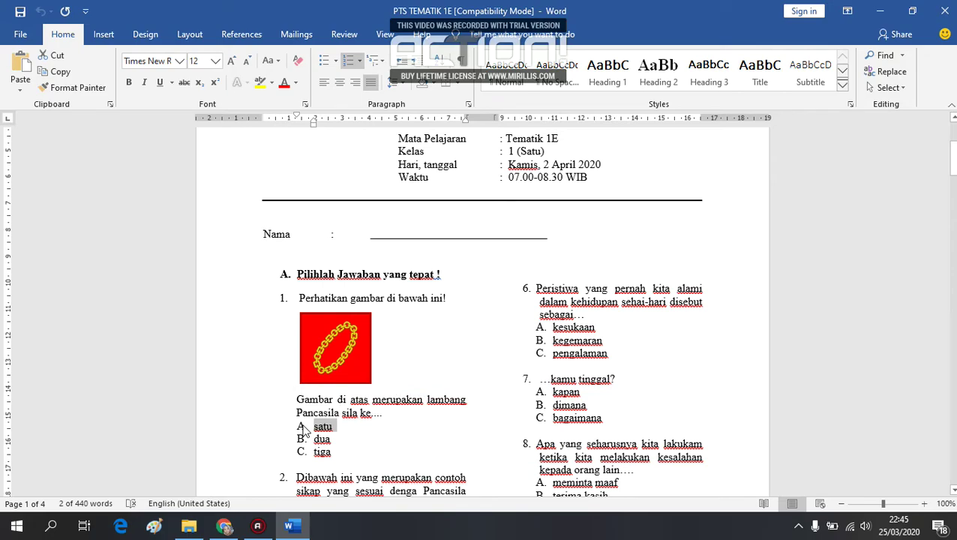
{"action": "left_click", "coordinate": [224, 526]}
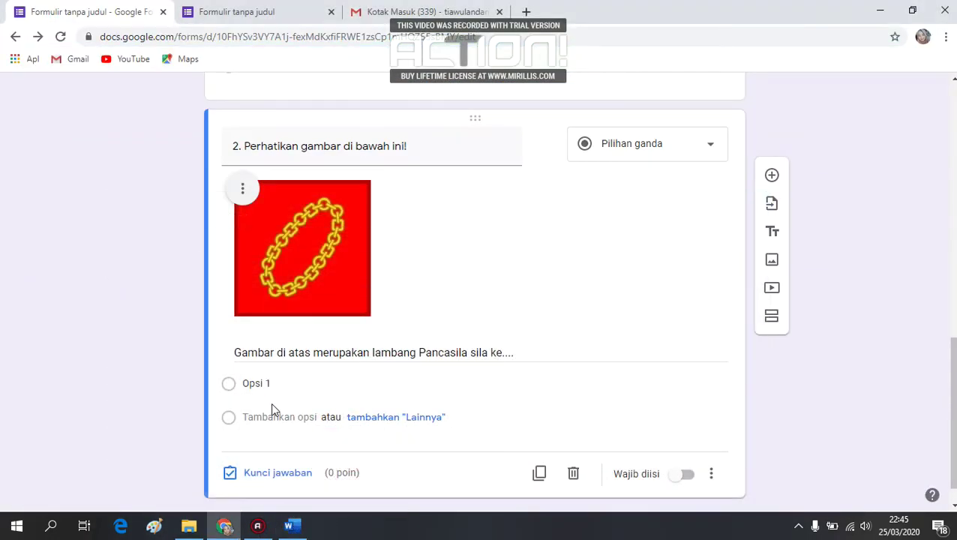
{"action": "left_click", "coordinate": [257, 383]}
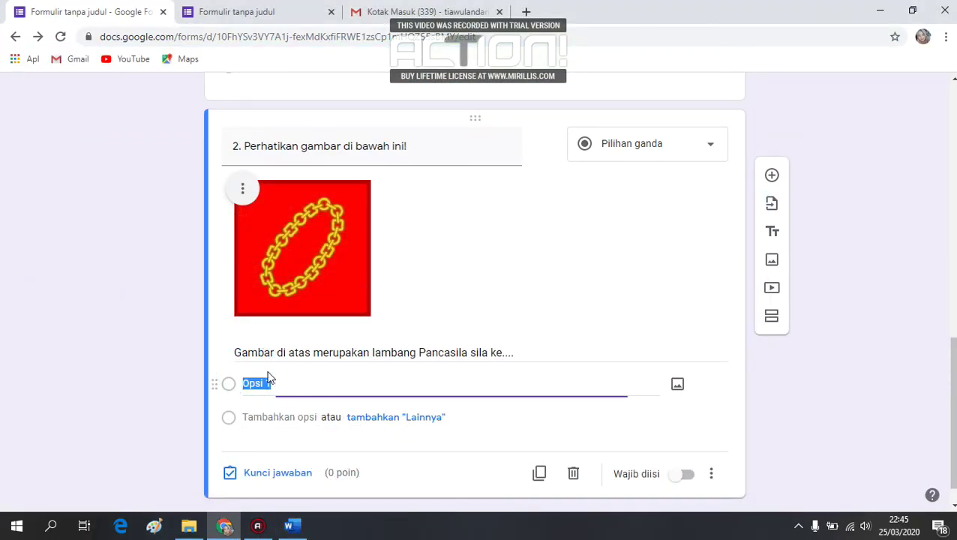
{"action": "type", "text": "A. satu"}
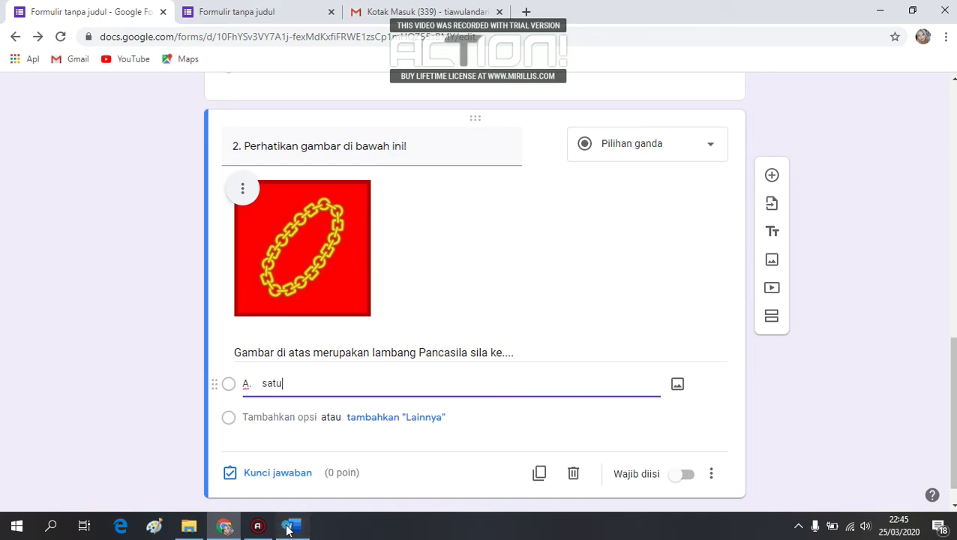
- Copy "B. dua" from the Word document into a second option for question 2
{"action": "left_click", "coordinate": [292, 526]}
{"action": "left_click_drag", "start_coordinate": [337, 441], "coordinate": [309, 441]}
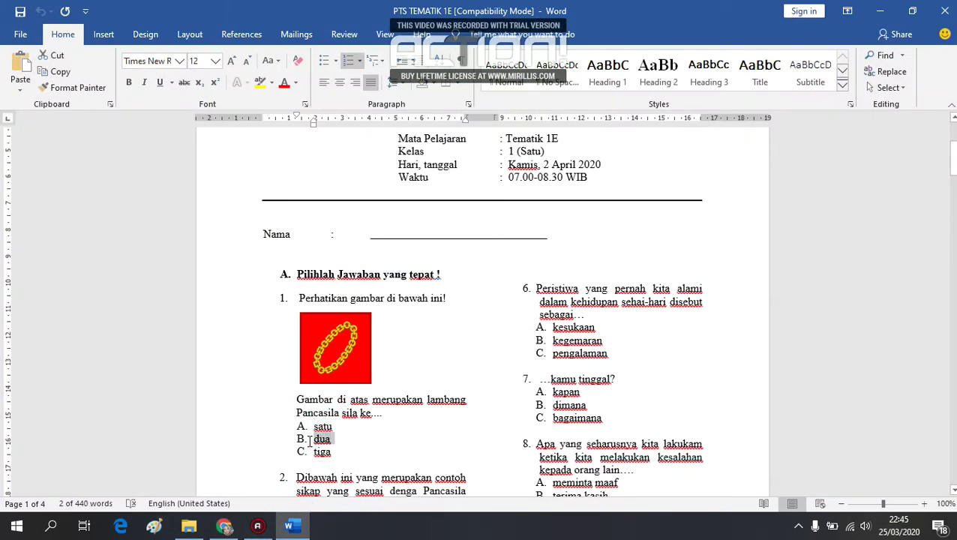
{"action": "left_click", "coordinate": [304, 523]}
{"action": "left_click", "coordinate": [273, 418]}
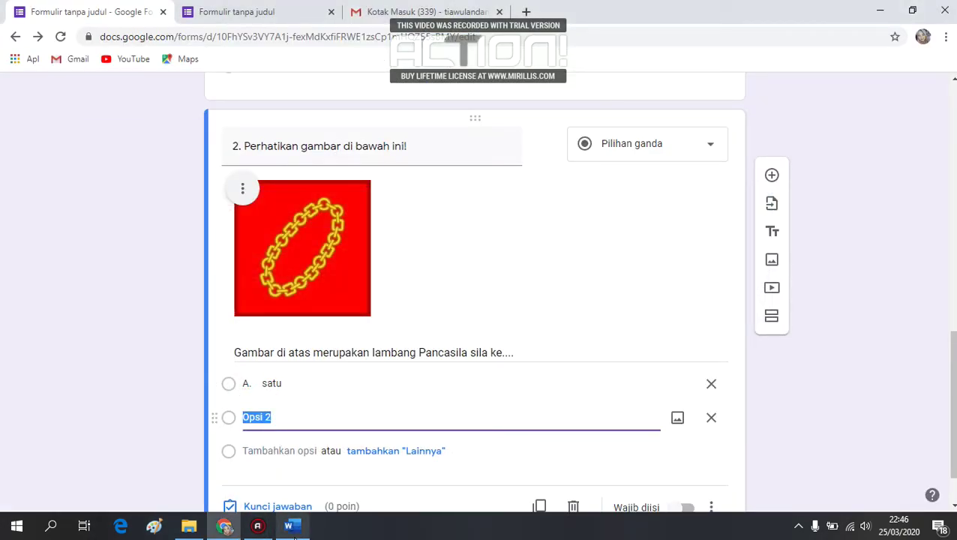
- Copy "C. tiga" from the Word document and paste it as the third option of question 2
{"action": "mouse_move", "coordinate": [292, 525]}
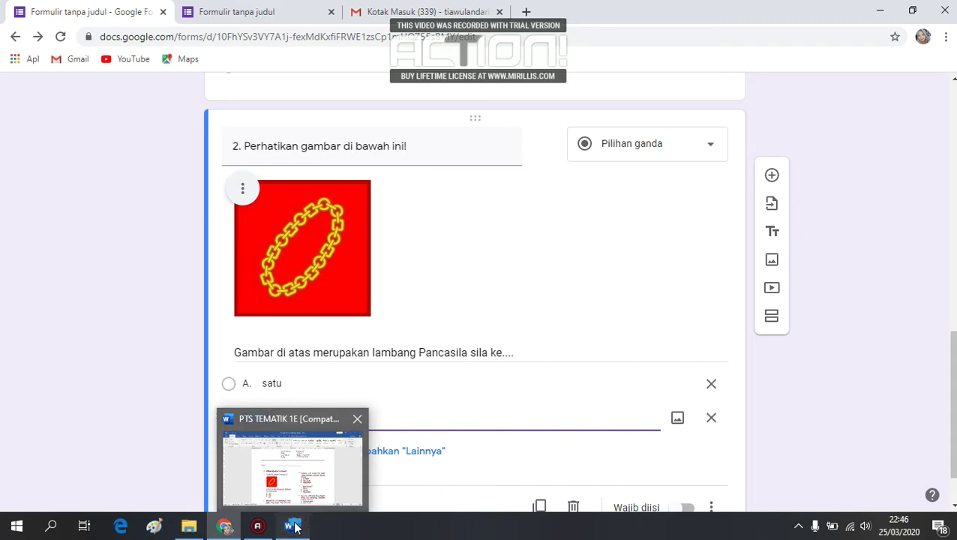
{"action": "left_click", "coordinate": [295, 527]}
{"action": "left_click_drag", "start_coordinate": [337, 450], "coordinate": [312, 455]}
{"action": "key", "text": "ctrl+c"}
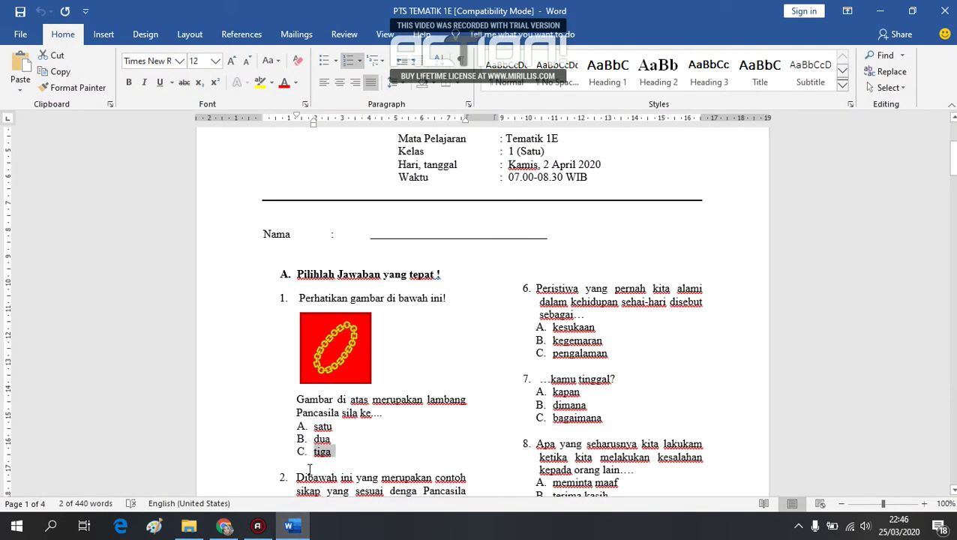
{"action": "left_click", "coordinate": [292, 526]}
{"action": "left_click", "coordinate": [280, 447]}
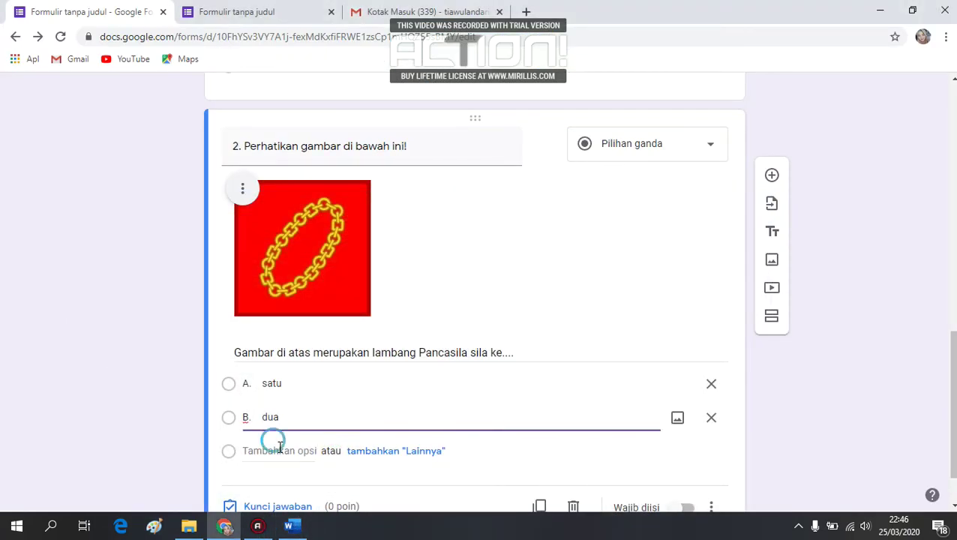
{"action": "key", "text": "ctrl+v"}
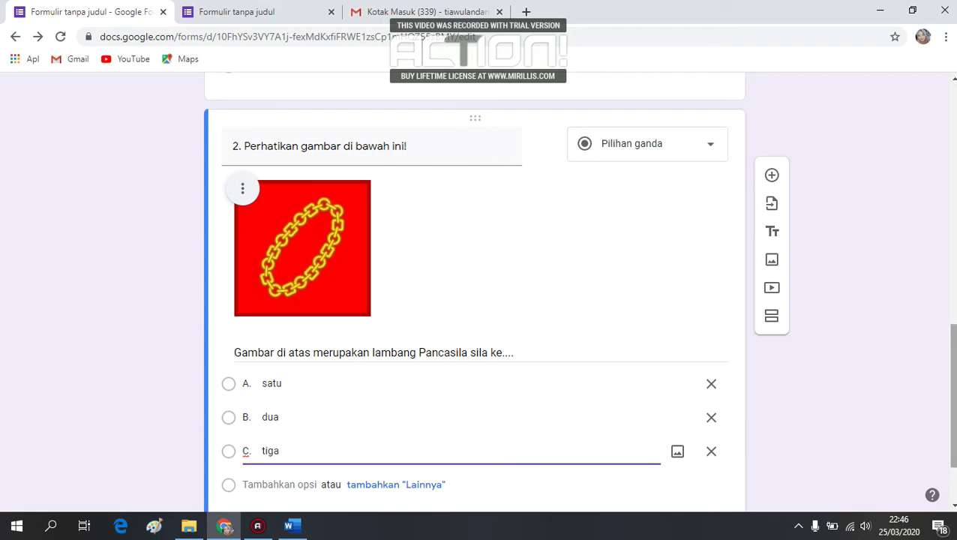
- In question 2's answer key, mark "B. dua" as the correct answer and set its value to 50 points
{"action": "scroll", "coordinate": [475, 300], "scroll_direction": "down", "scroll_amount": 2}
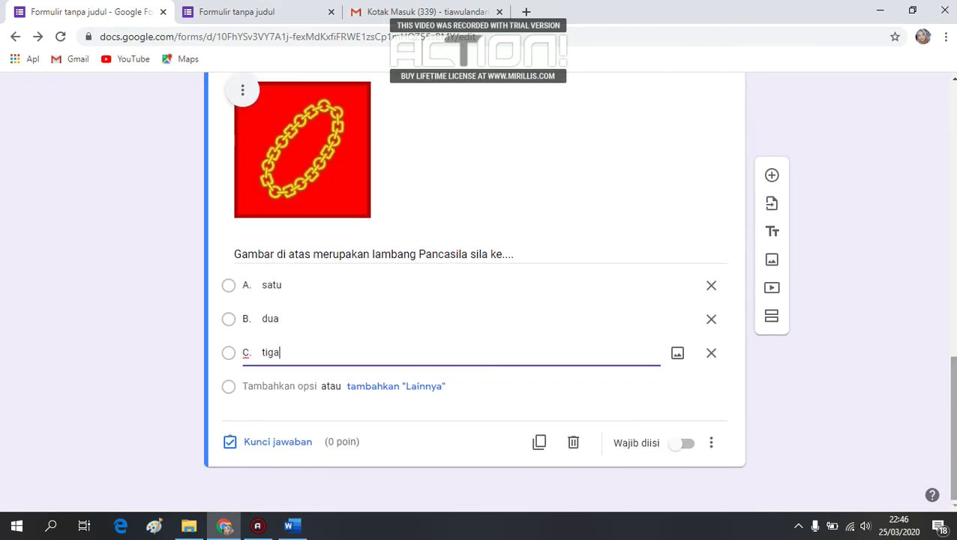
{"action": "left_click", "coordinate": [233, 443]}
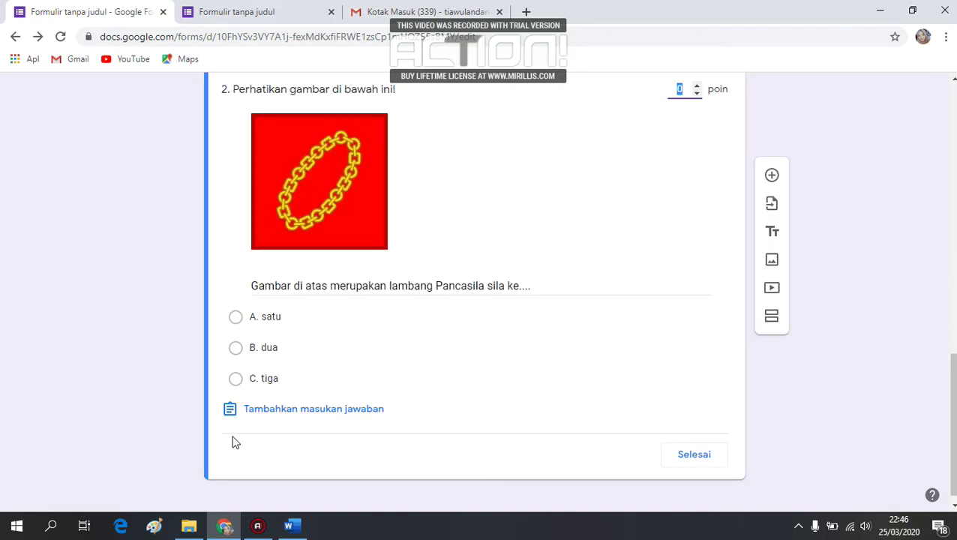
{"action": "left_click", "coordinate": [236, 350]}
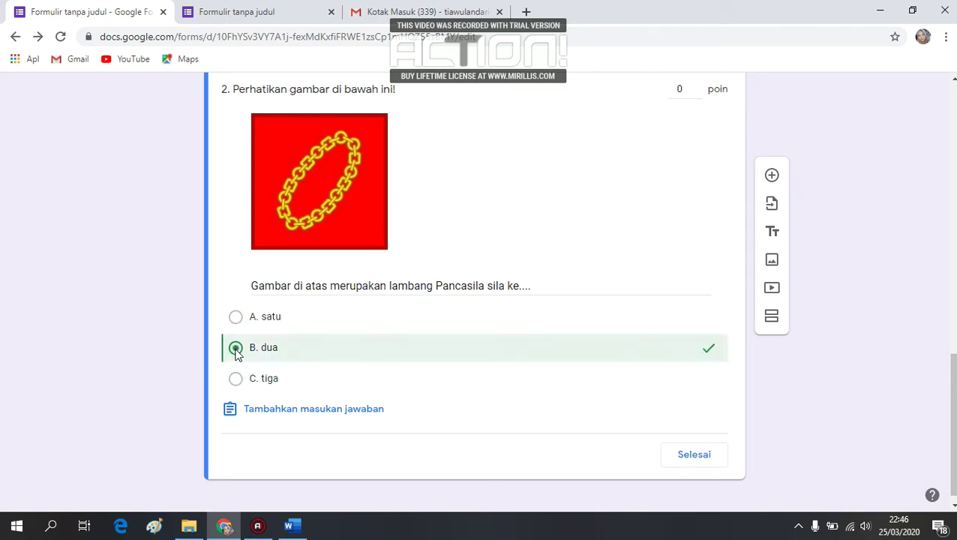
{"action": "left_click", "coordinate": [693, 86]}
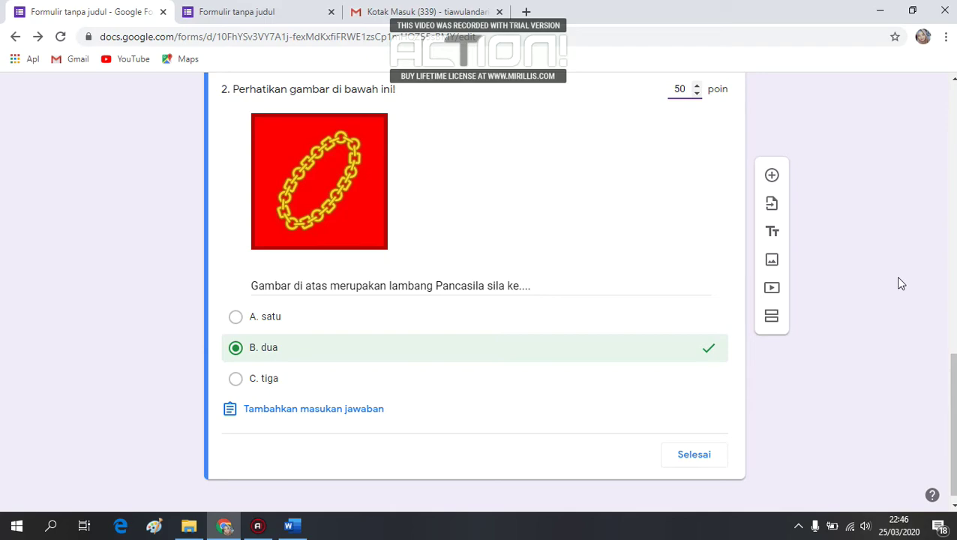
- Change the points in question 1's answer key to 50 and finish editing the key
{"action": "scroll", "coordinate": [952, 420], "scroll_direction": "up", "scroll_amount": 3}
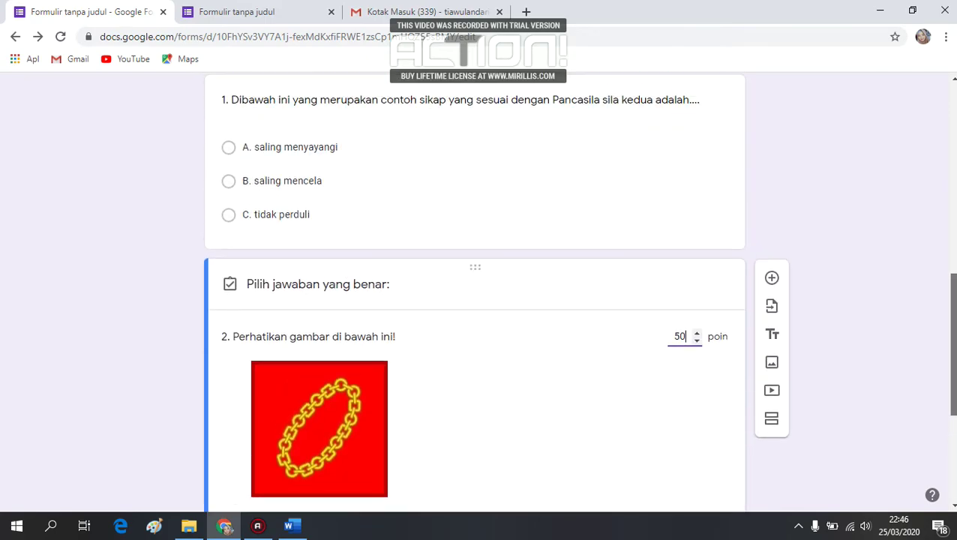
{"action": "scroll", "coordinate": [823, 327], "scroll_direction": "up", "scroll_amount": 1}
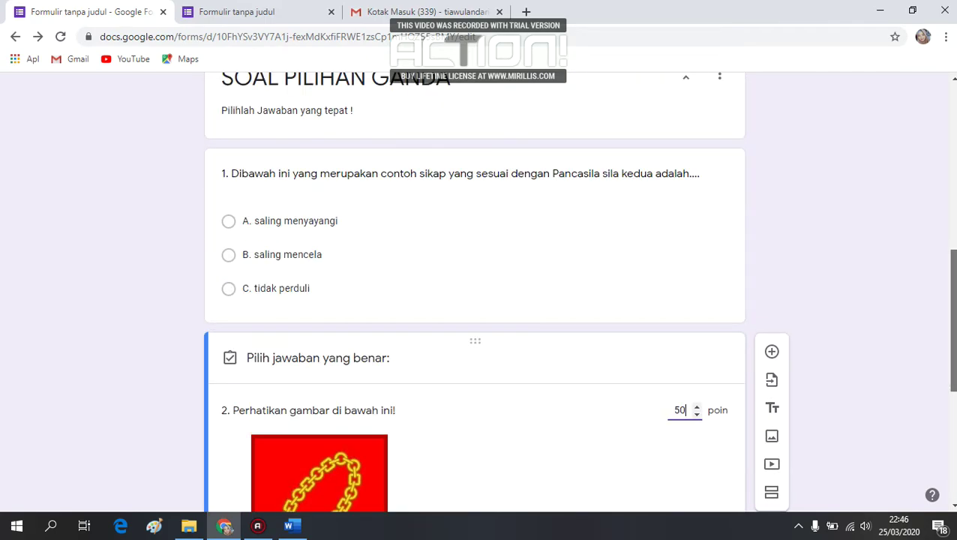
{"action": "left_click", "coordinate": [650, 314]}
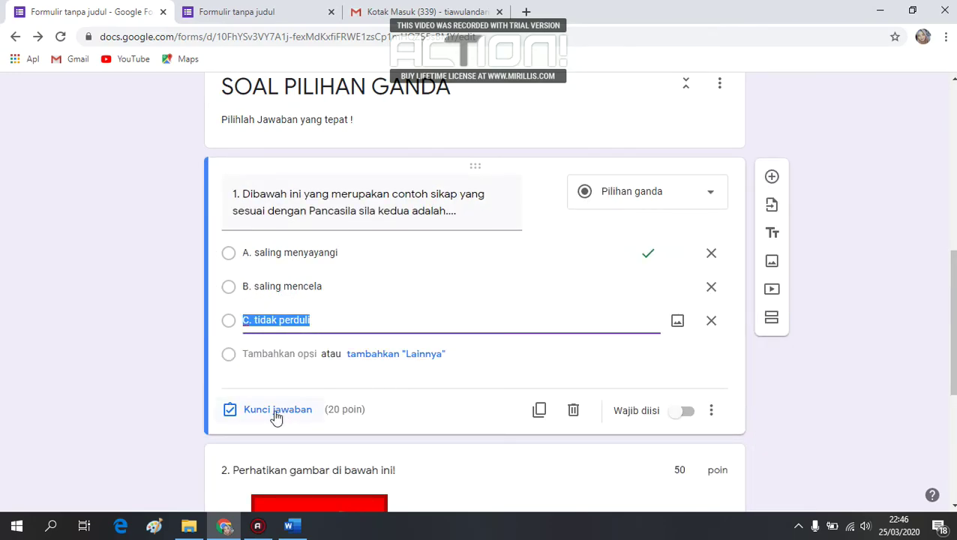
{"action": "left_click", "coordinate": [268, 411]}
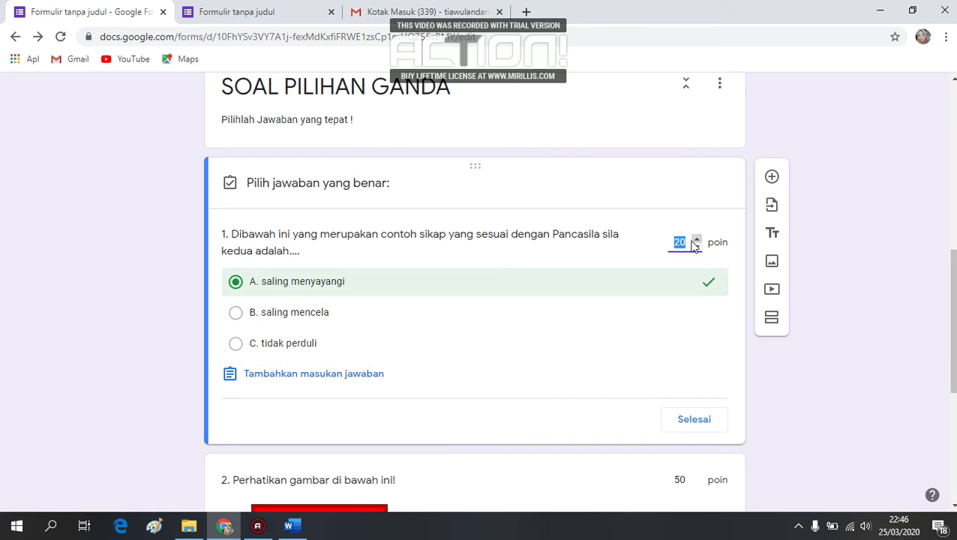
{"action": "left_click", "coordinate": [699, 417]}
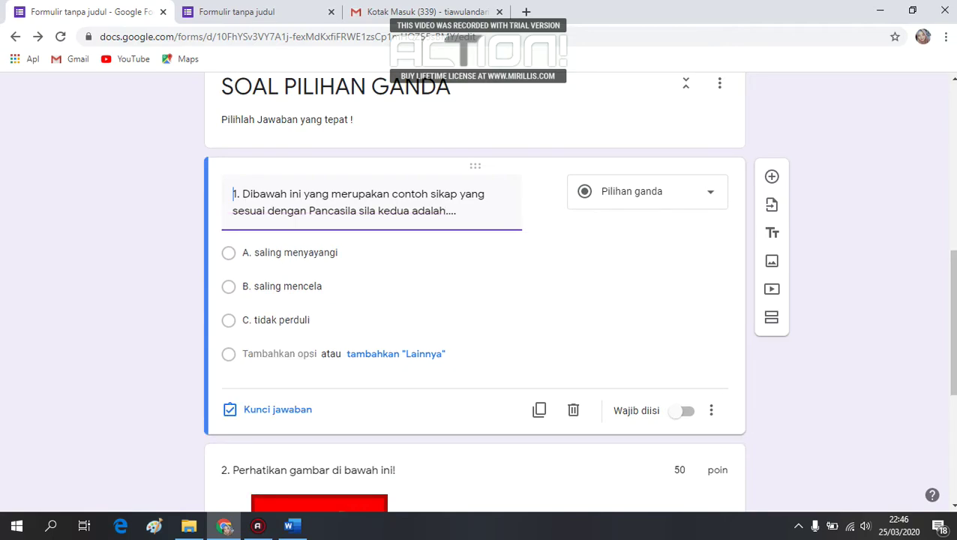
- Look over both questions and the form's header, open the form's preview, and close the other "Formulir tanpa judul" browser tab
{"action": "scroll", "coordinate": [953, 296], "scroll_direction": "down", "scroll_amount": 4}
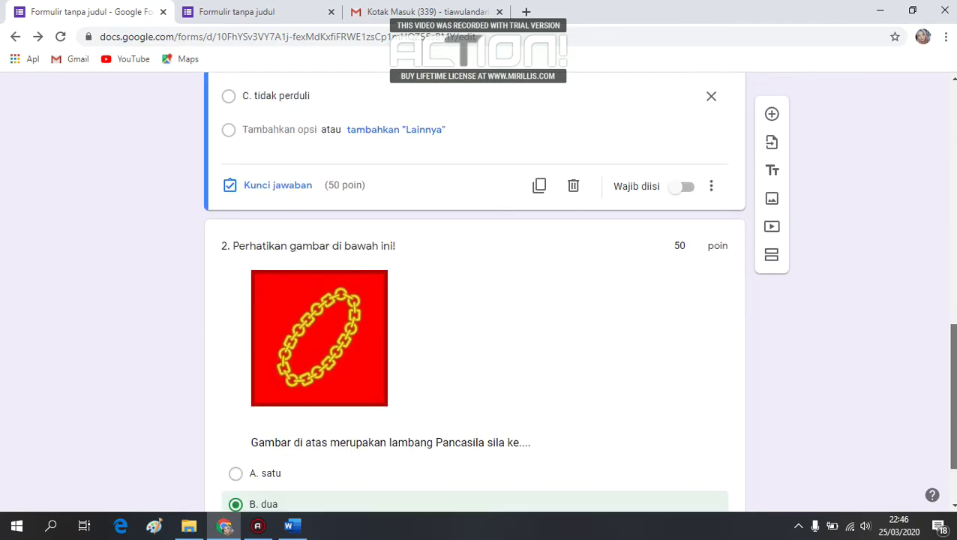
{"action": "scroll", "coordinate": [474, 293], "scroll_direction": "up", "scroll_amount": 3}
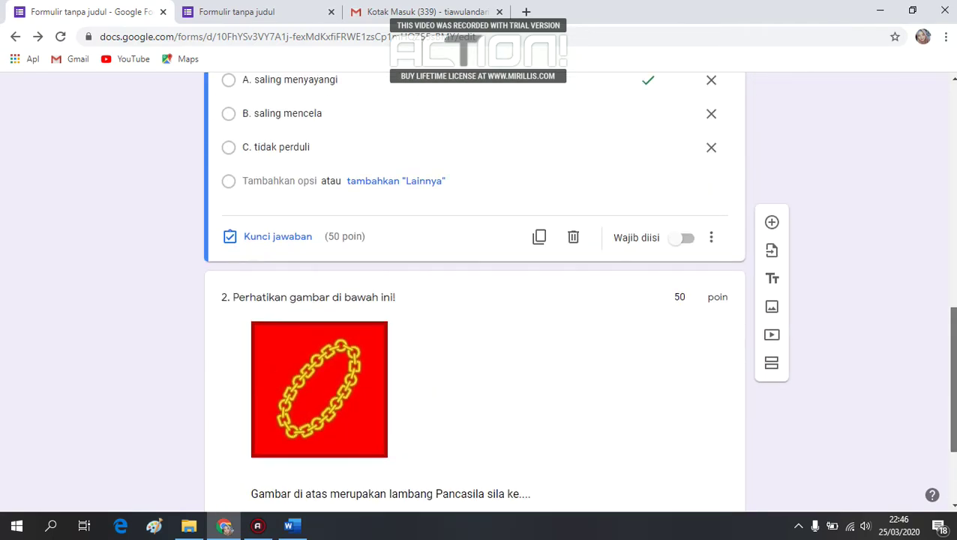
{"action": "scroll", "coordinate": [954, 197], "scroll_direction": "up", "scroll_amount": 5}
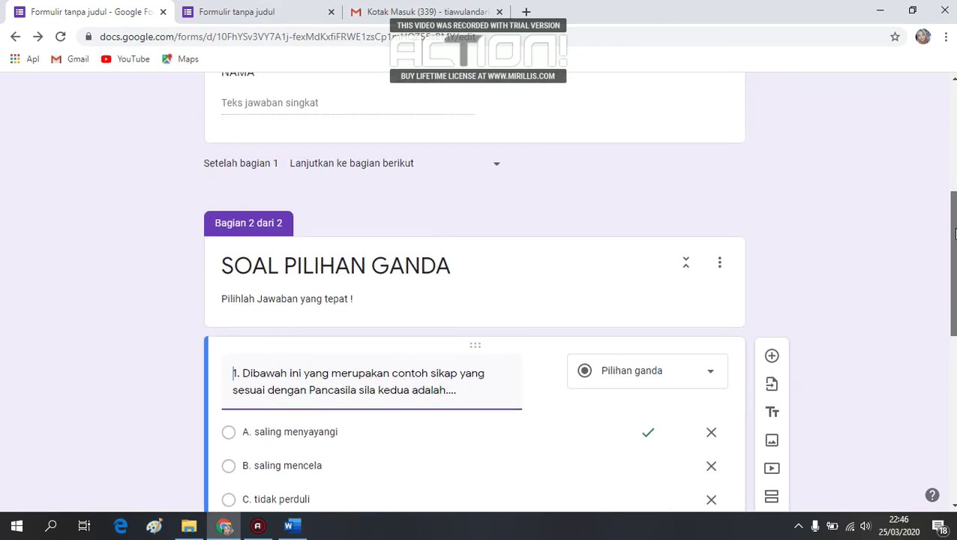
{"action": "scroll", "coordinate": [954, 196], "scroll_direction": "up", "scroll_amount": 1}
{"action": "scroll", "coordinate": [954, 196], "scroll_direction": "down", "scroll_amount": 5}
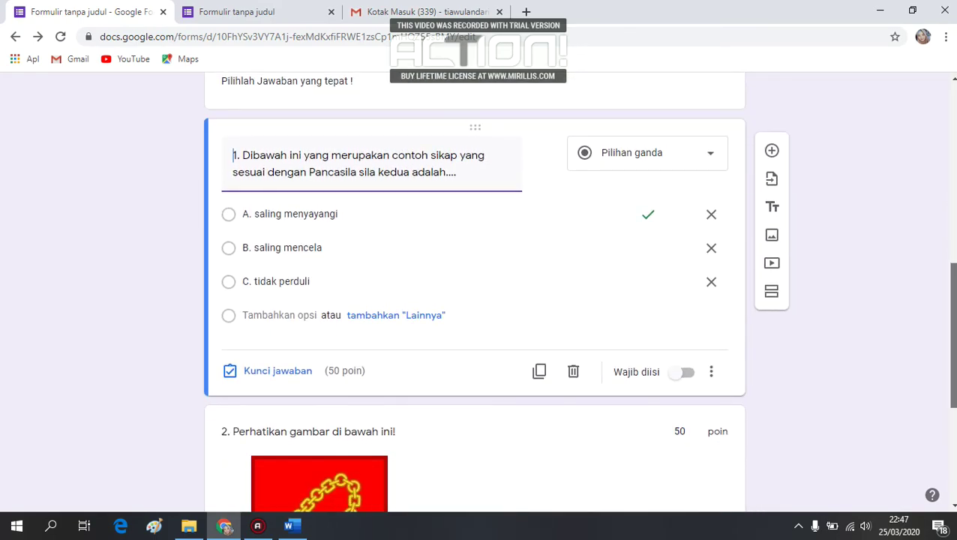
{"action": "scroll", "coordinate": [459, 162], "scroll_direction": "up", "scroll_amount": 7}
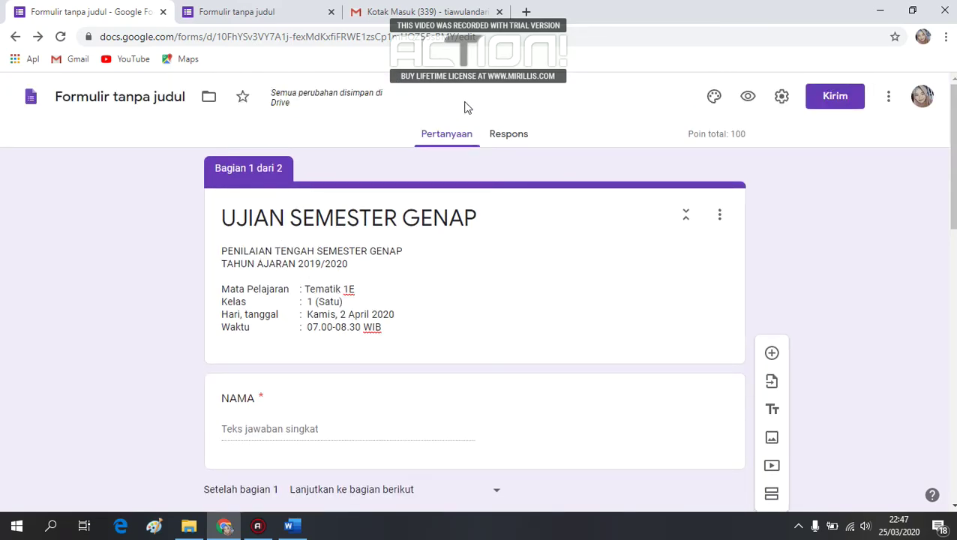
{"action": "left_click", "coordinate": [749, 98]}
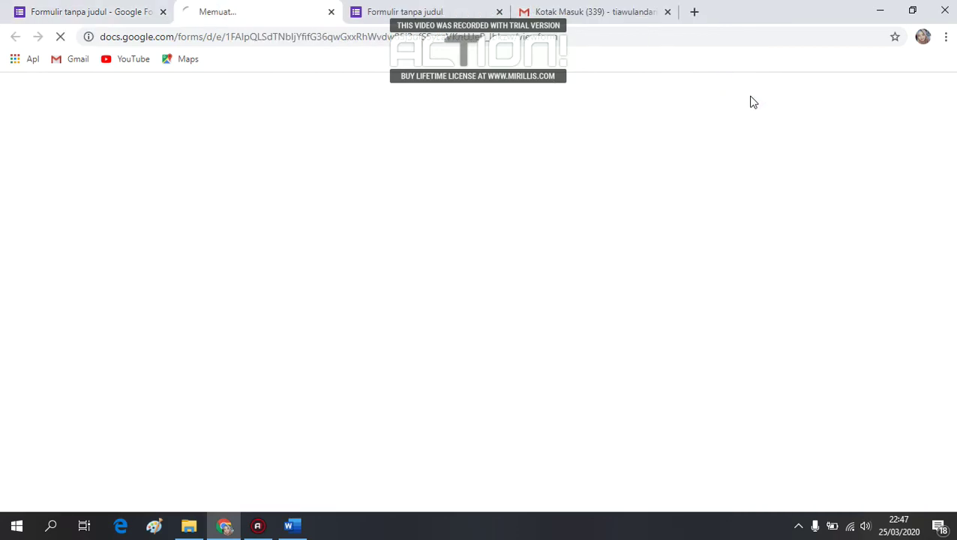
{"action": "left_click", "coordinate": [499, 11]}
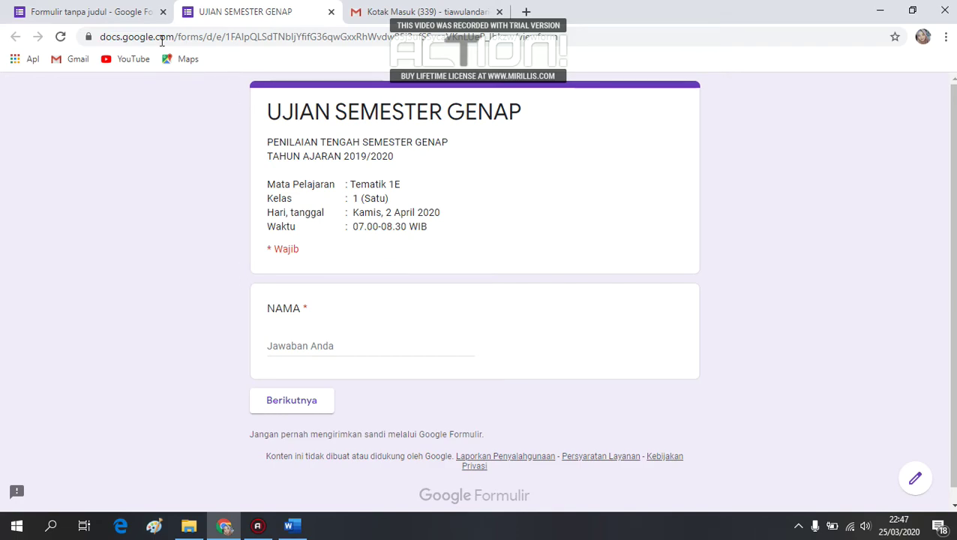
- Fill in the student's name under NAMA and continue to the quiz's next section
{"action": "left_click", "coordinate": [288, 349]}
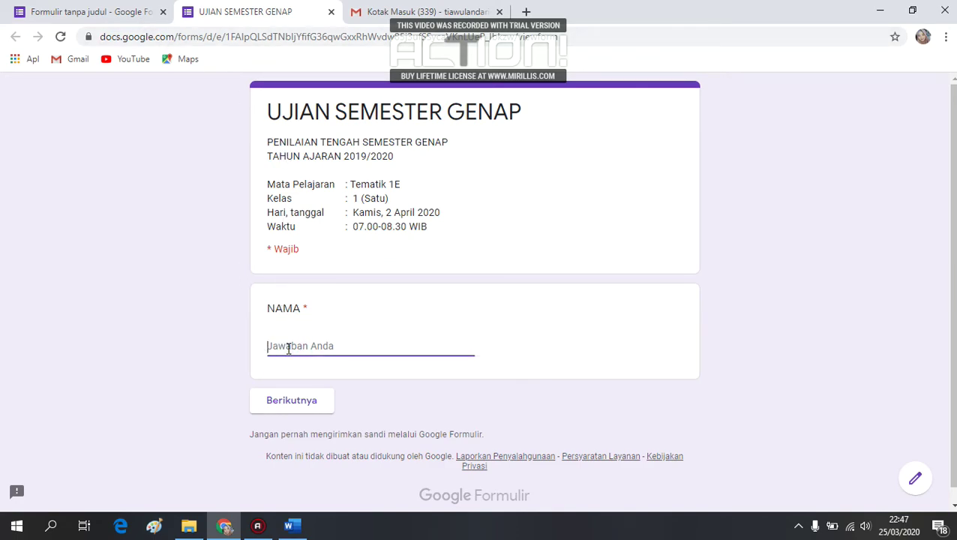
{"action": "type", "text": "T"}
{"action": "key", "text": "BackSpace"}
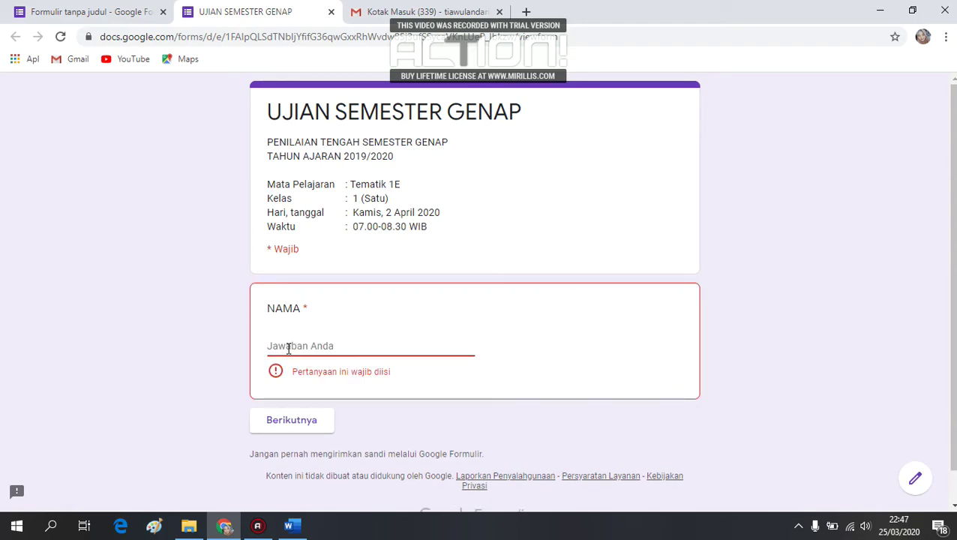
{"action": "type", "text": "ABD"}
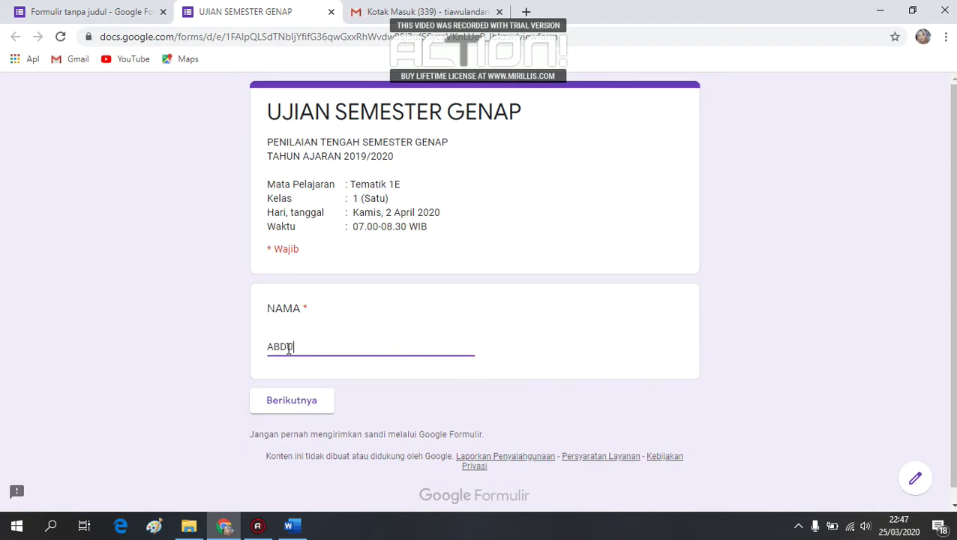
{"action": "type", "text": "UL"}
{"action": "left_click", "coordinate": [302, 407]}
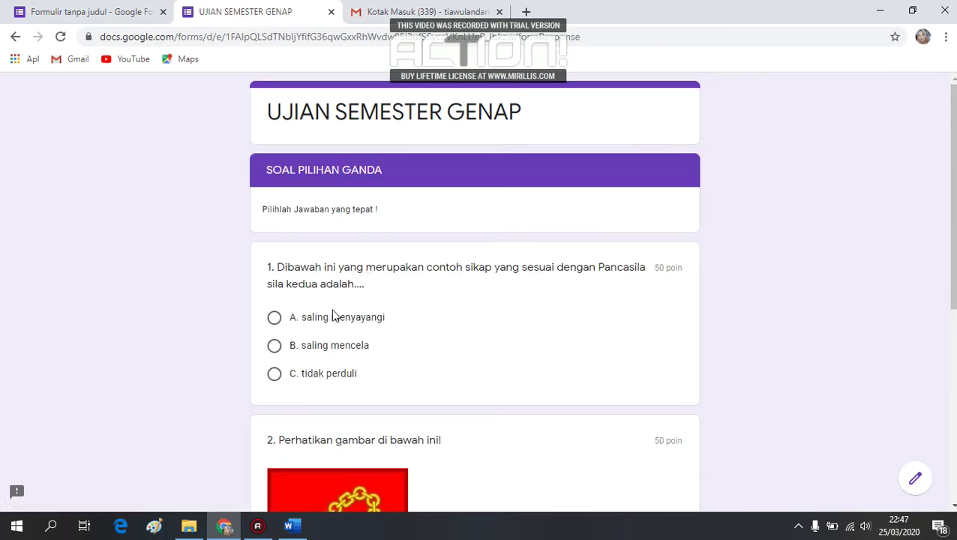
- Answer question 1 with "A. saling menyayangi" and question 2 with "B. dua", and submit the form
{"action": "left_click", "coordinate": [321, 320]}
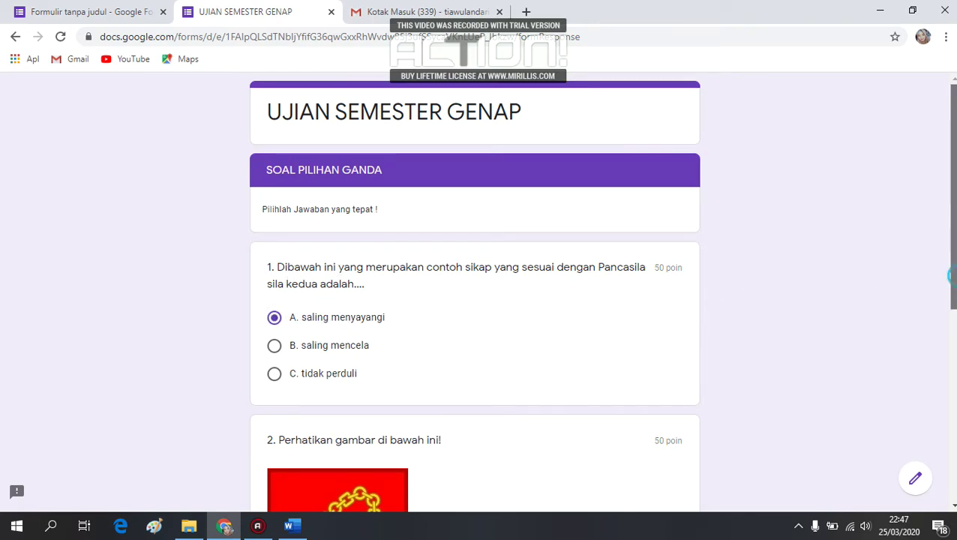
{"action": "scroll", "coordinate": [953, 225], "scroll_direction": "down", "scroll_amount": 4}
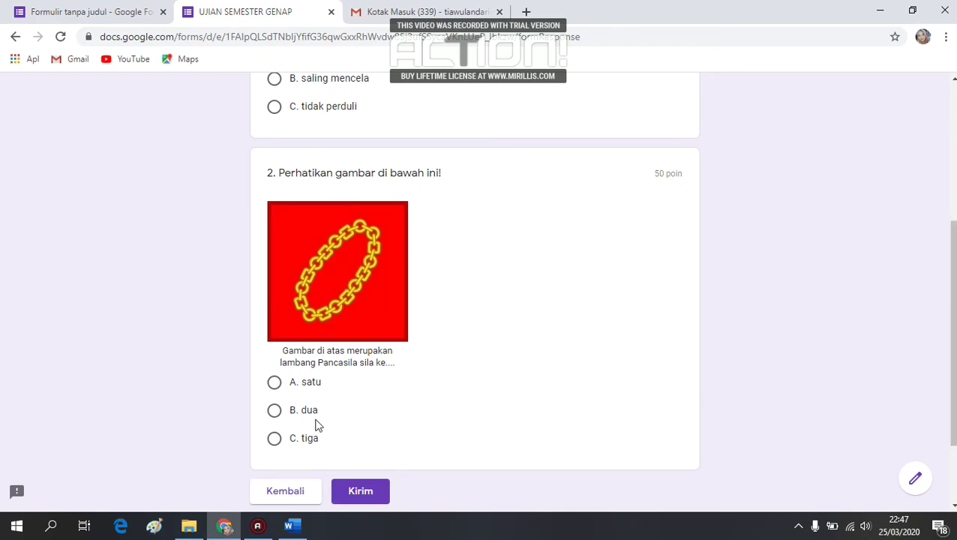
{"action": "left_click", "coordinate": [305, 410]}
{"action": "left_click", "coordinate": [364, 493]}
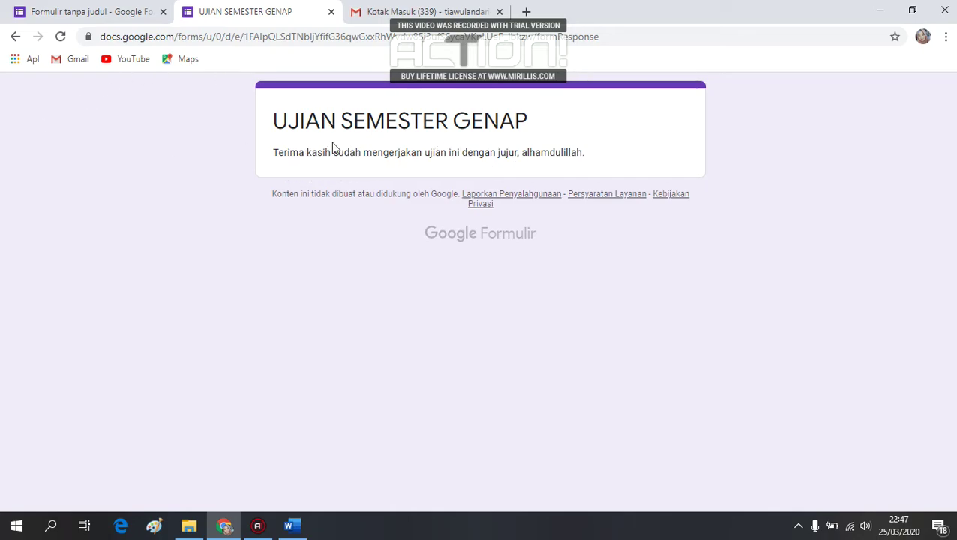
- Check the Gmail inbox tab, reload it, and return to the form's editor
{"action": "left_click", "coordinate": [100, 13]}
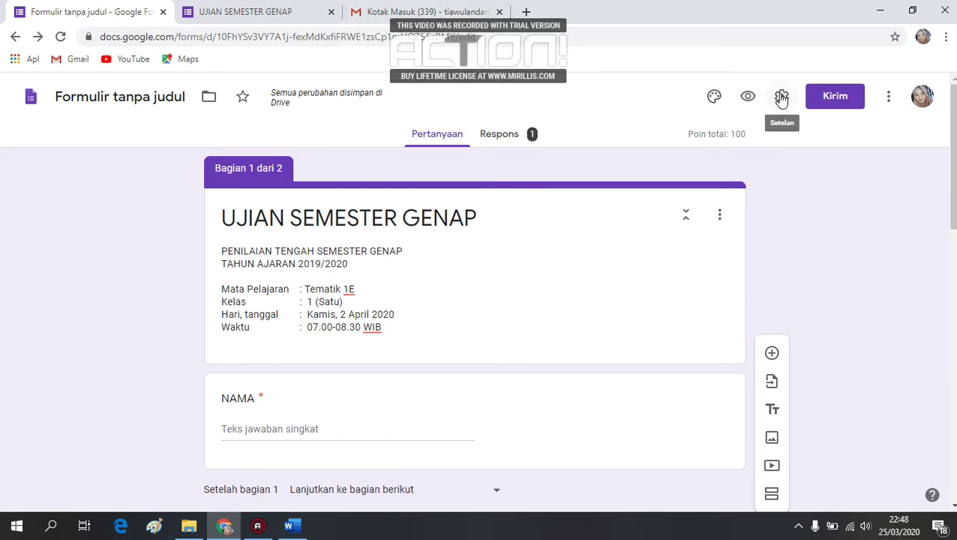
{"action": "left_click", "coordinate": [445, 13]}
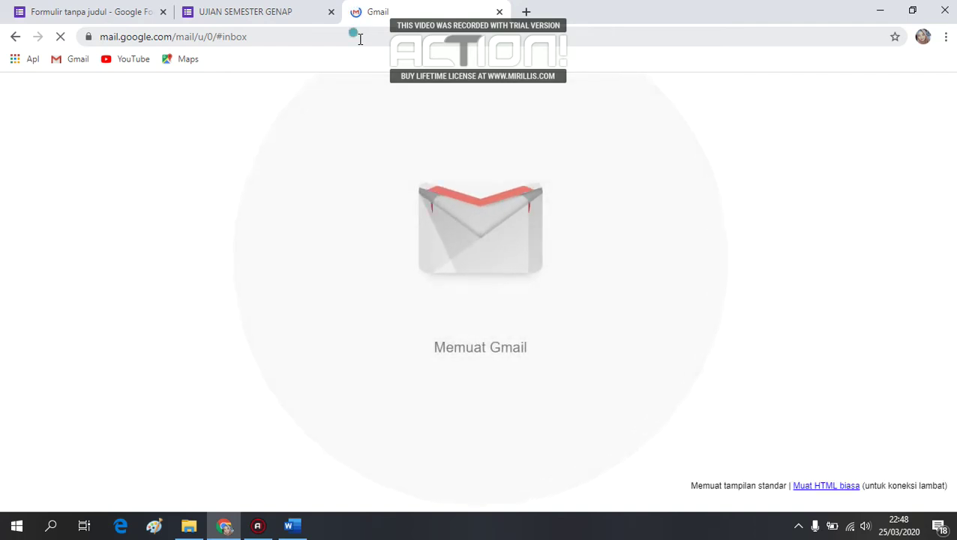
{"action": "left_click", "coordinate": [360, 39]}
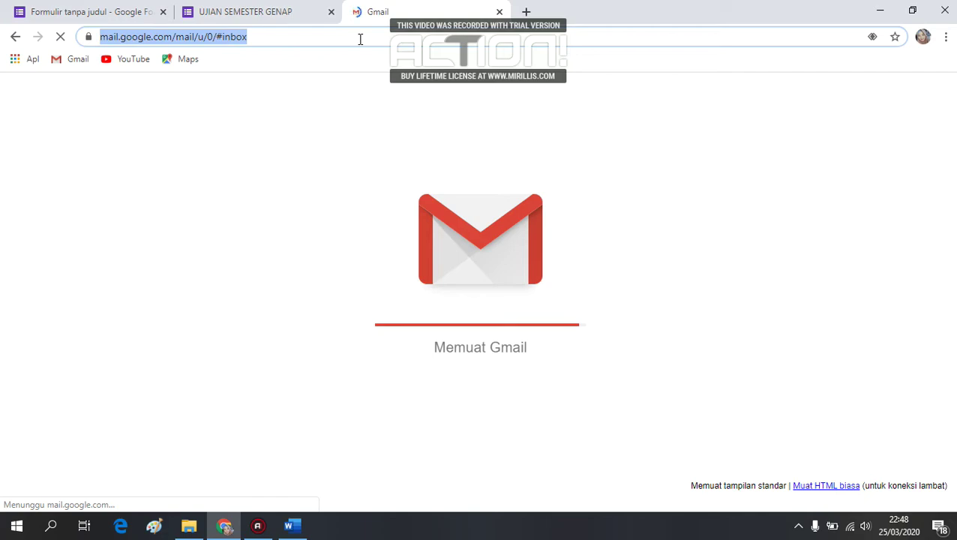
{"action": "left_click", "coordinate": [360, 39]}
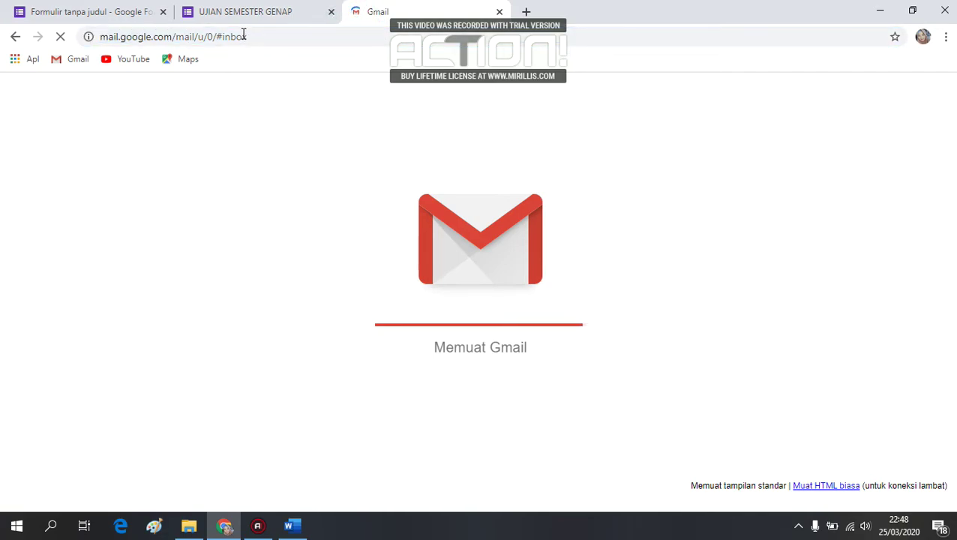
{"action": "left_click", "coordinate": [118, 12]}
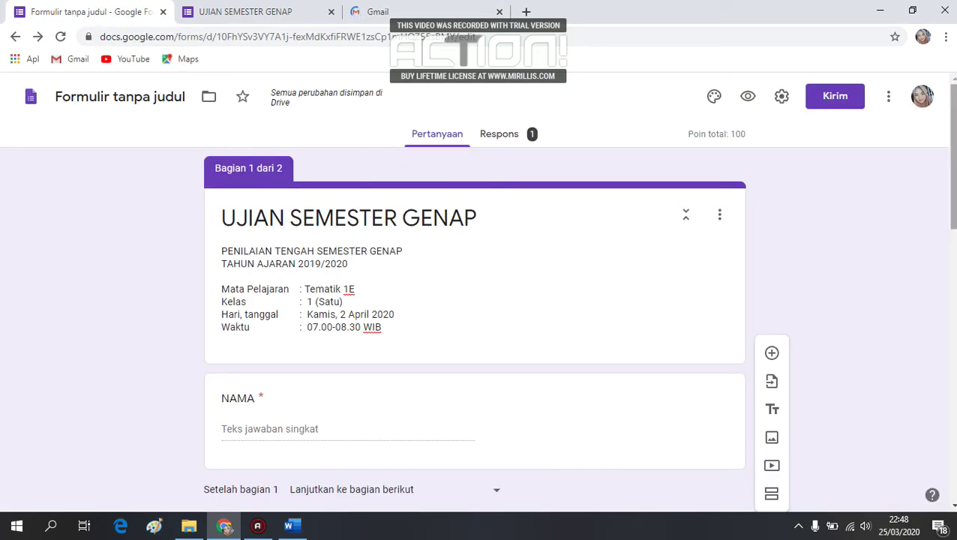
- Look over the form's response summary and its response options, and return to the questions view
{"action": "left_click", "coordinate": [523, 144]}
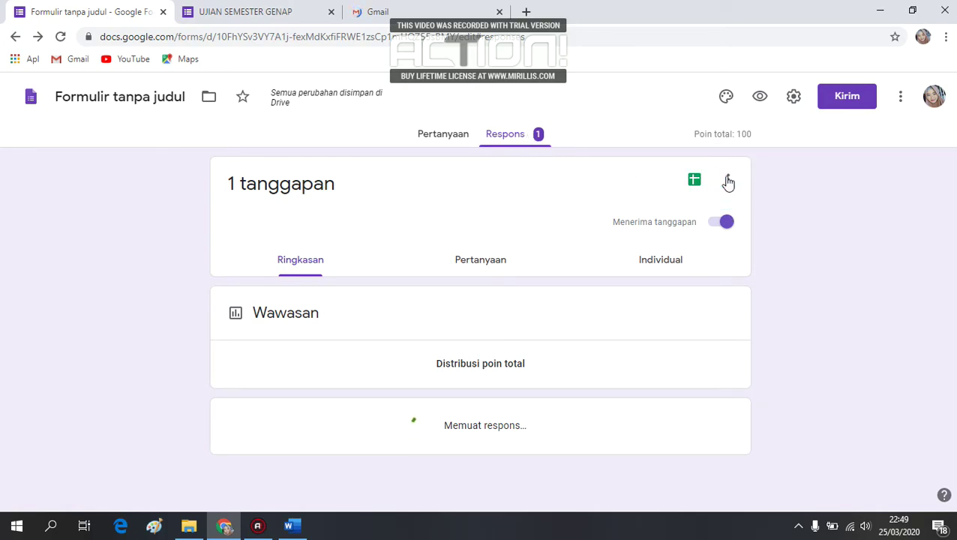
{"action": "left_click", "coordinate": [264, 16]}
{"action": "left_click", "coordinate": [128, 13]}
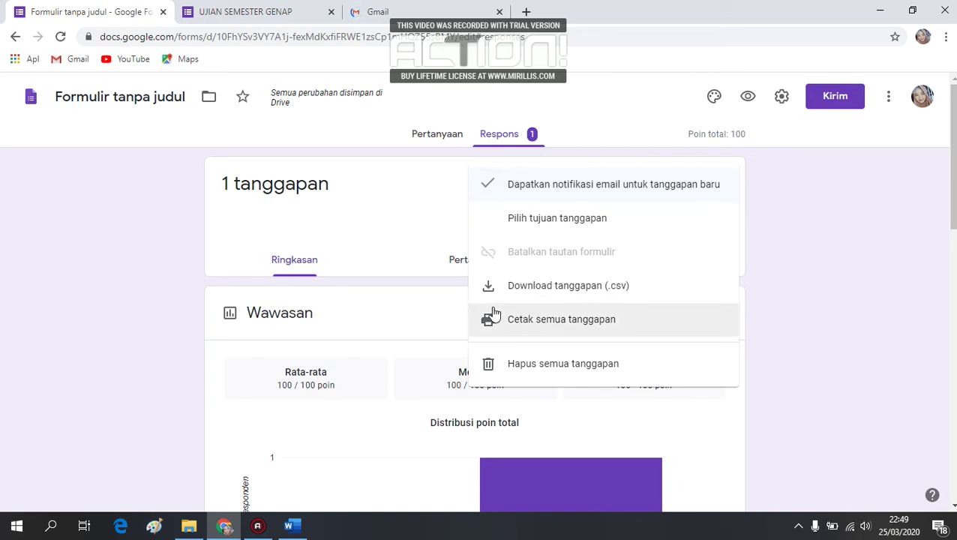
{"action": "left_click", "coordinate": [399, 229]}
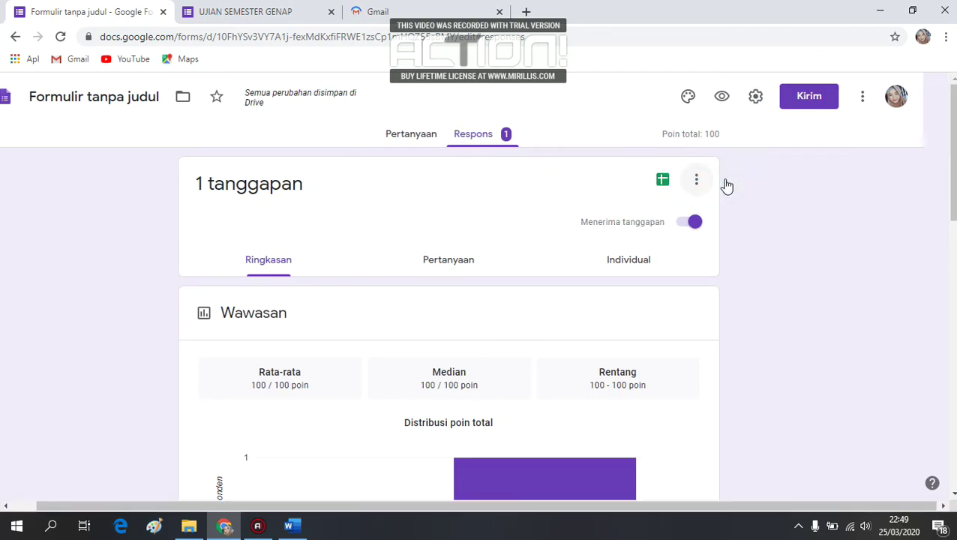
{"action": "left_click", "coordinate": [726, 184]}
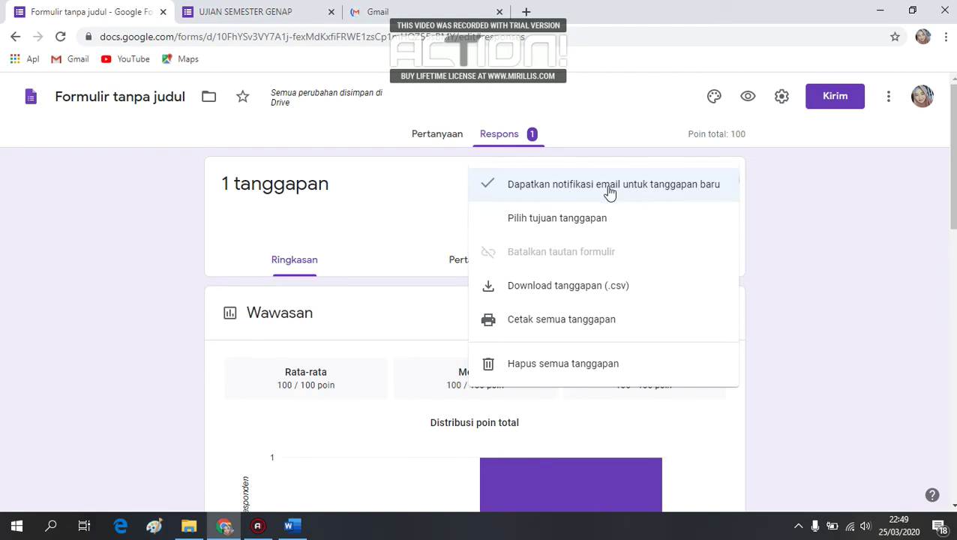
{"action": "left_click", "coordinate": [404, 203]}
{"action": "left_click", "coordinate": [435, 135]}
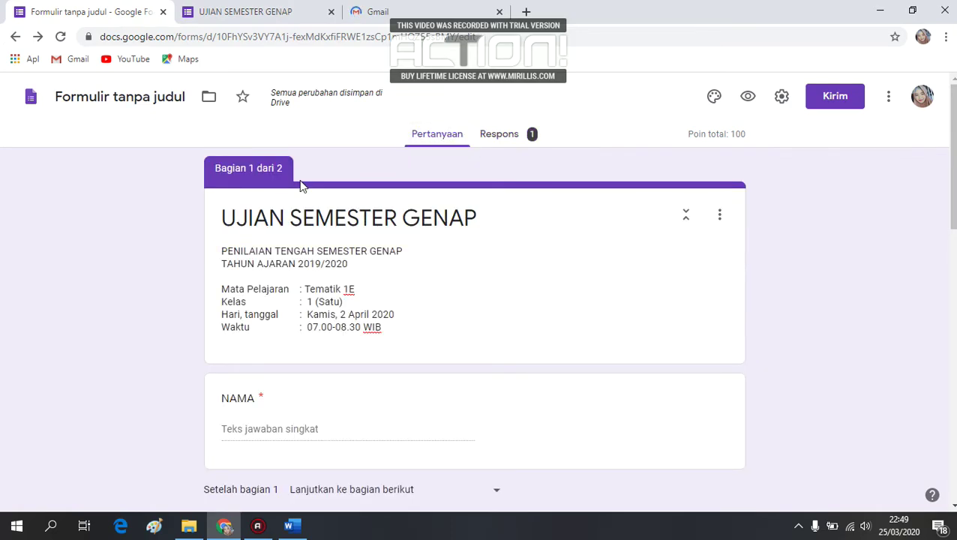
- In the form's send options, choose sharing by link, shorten the URL, copy it and close the dialog
{"action": "left_click", "coordinate": [827, 98]}
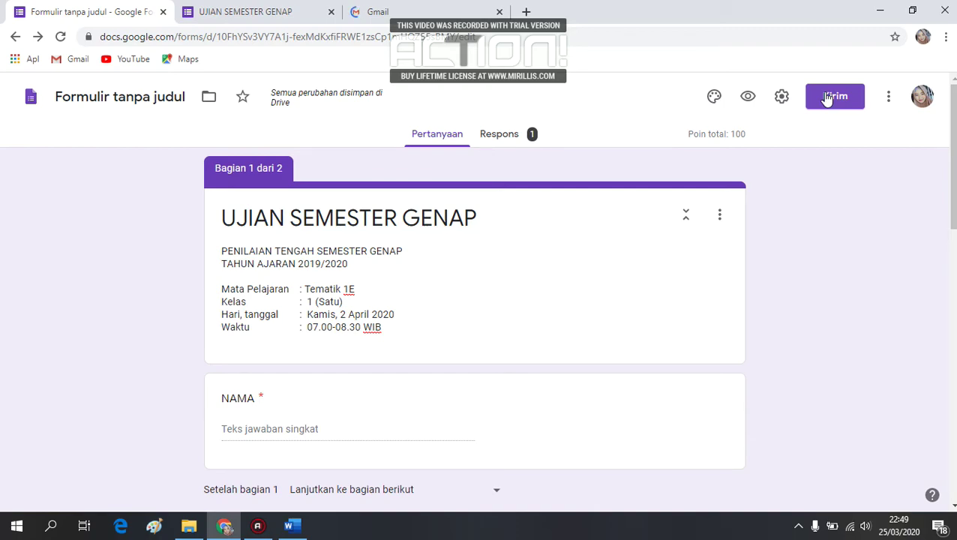
{"action": "left_click", "coordinate": [827, 98]}
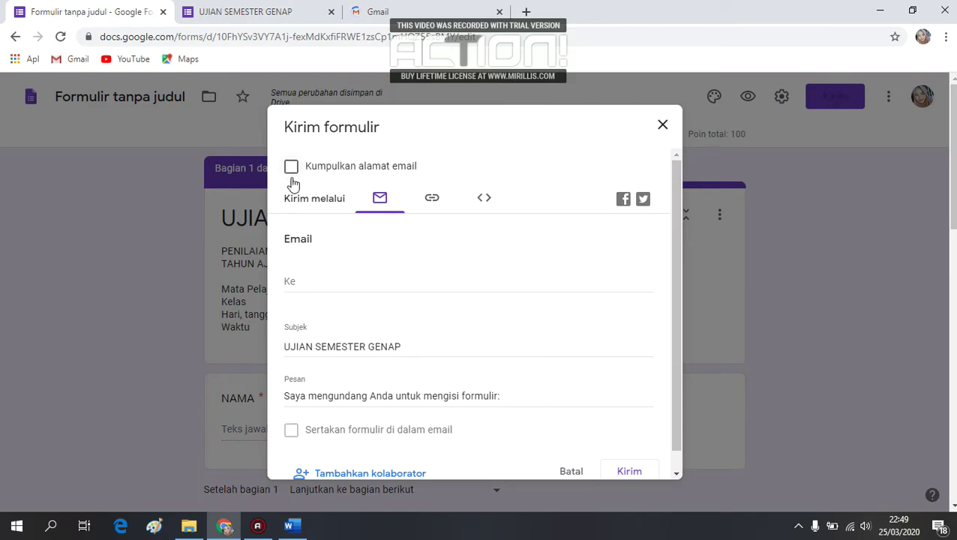
{"action": "left_click", "coordinate": [432, 200]}
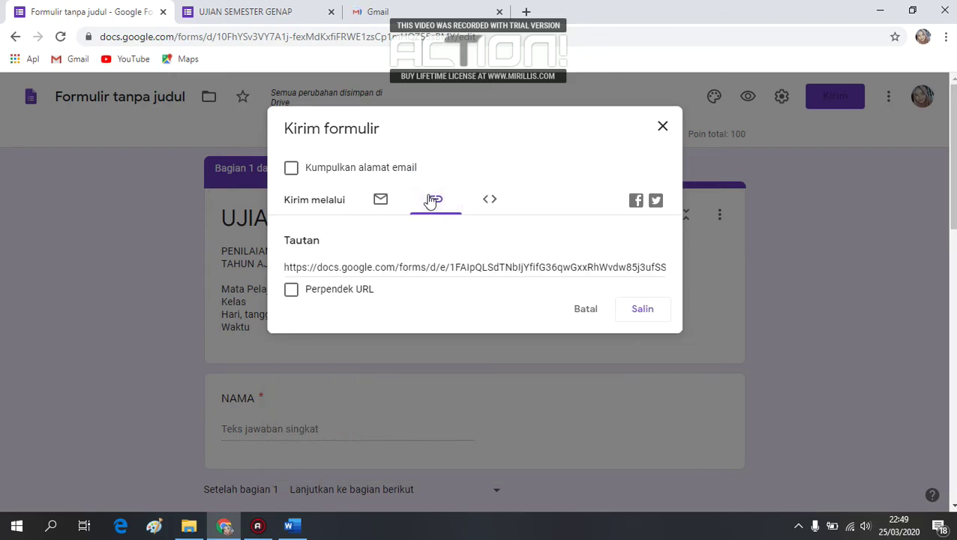
{"action": "left_click", "coordinate": [337, 291]}
{"action": "key", "text": "ctrl+c"}
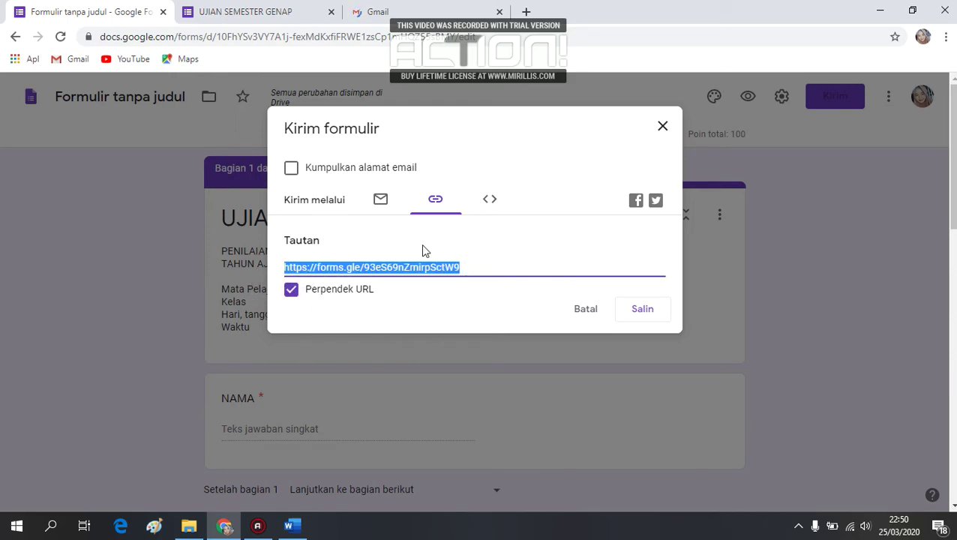
{"action": "left_click", "coordinate": [642, 310]}
{"action": "left_click", "coordinate": [643, 310]}
{"action": "left_click", "coordinate": [643, 312]}
{"action": "left_click", "coordinate": [597, 310]}
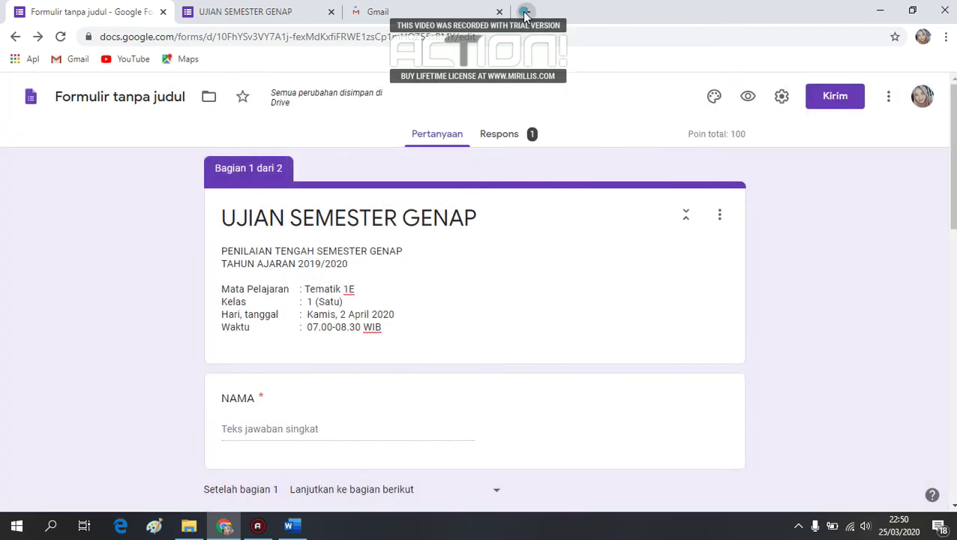
- Test the copied short form link in a new browser tab and close that tab
{"action": "left_click", "coordinate": [525, 12]}
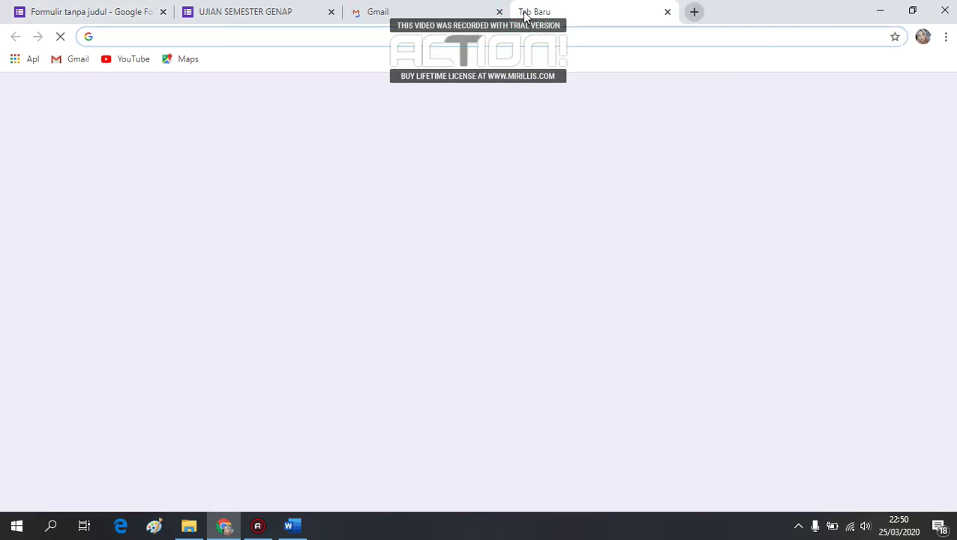
{"action": "key", "text": "ctrl+v"}
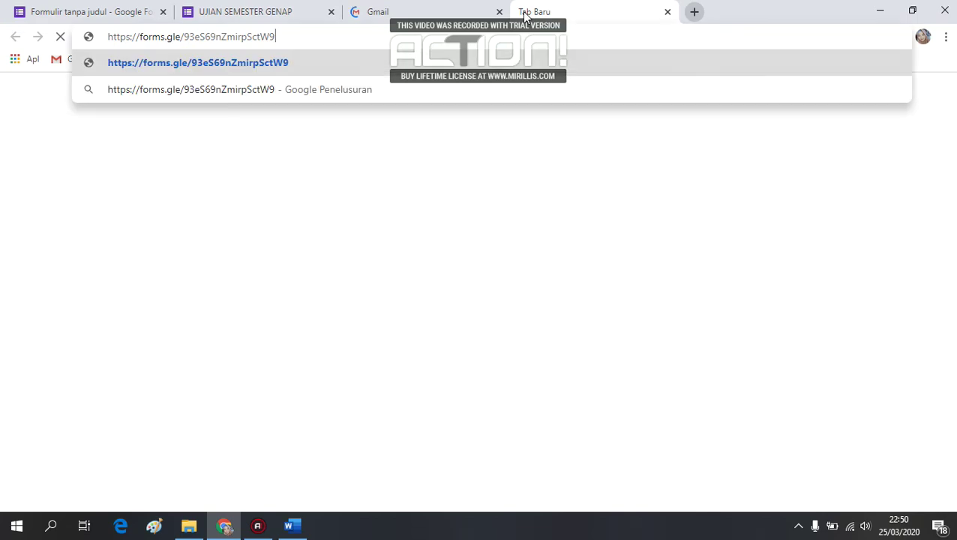
{"action": "key", "text": "Return"}
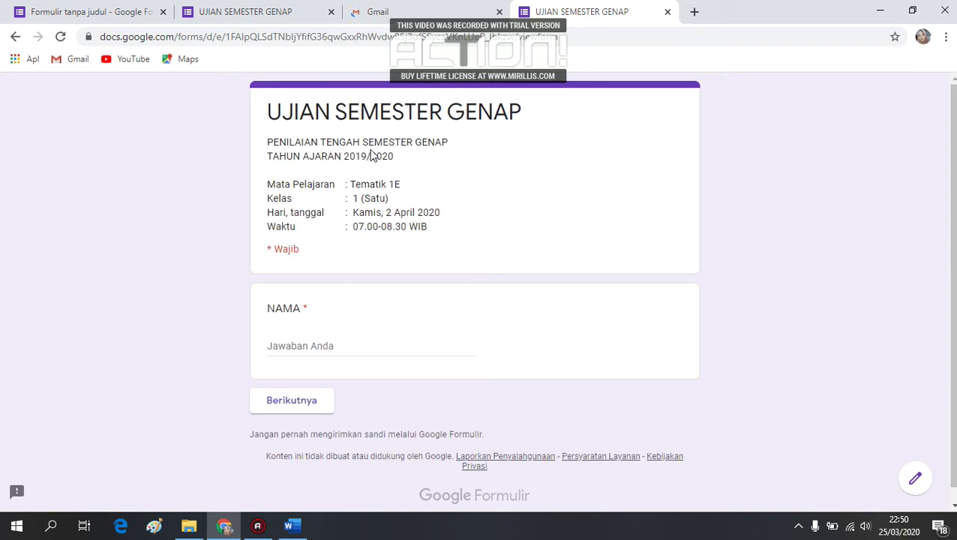
{"action": "left_click", "coordinate": [668, 12]}
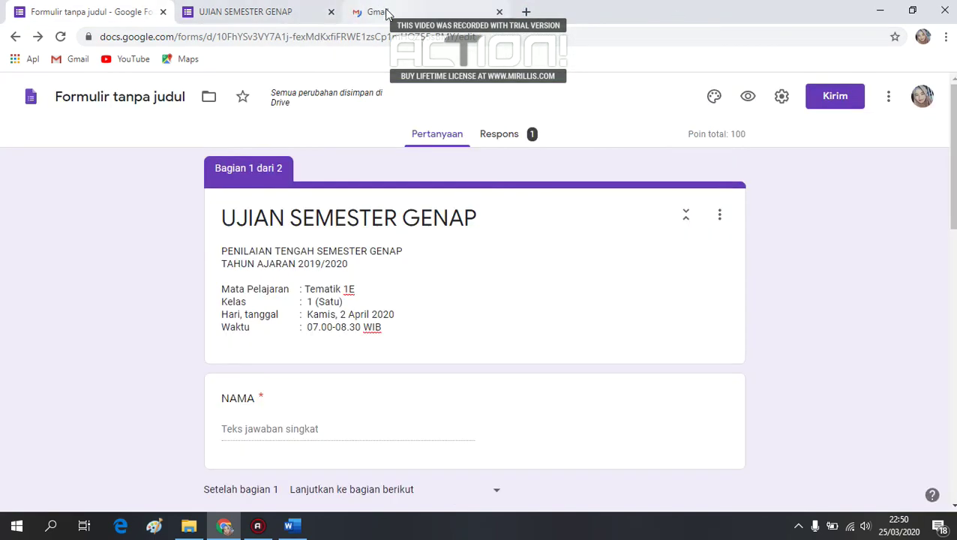
- Try to open the Gmail inbox, replacing its loading tab with a new one and starting a search for Gmail
{"action": "left_click", "coordinate": [386, 14]}
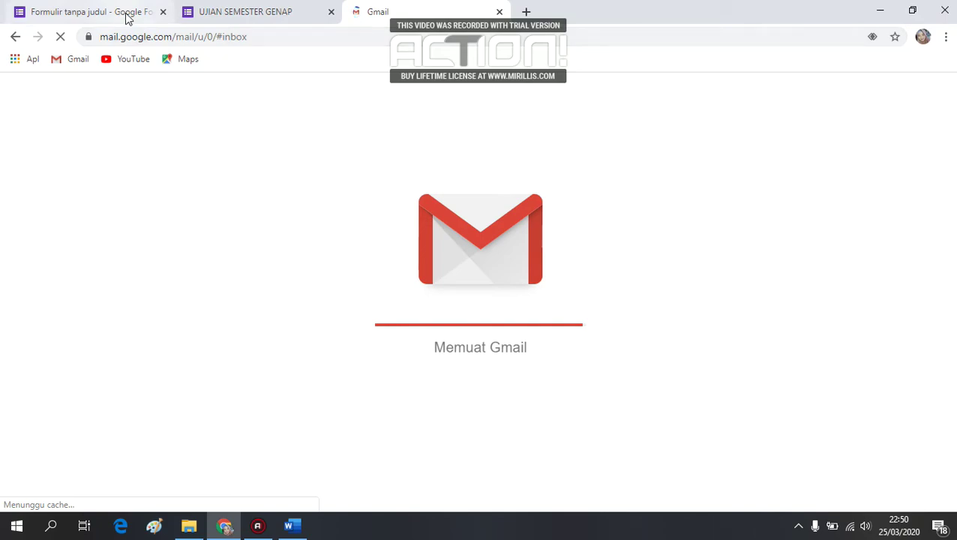
{"action": "left_click", "coordinate": [272, 36]}
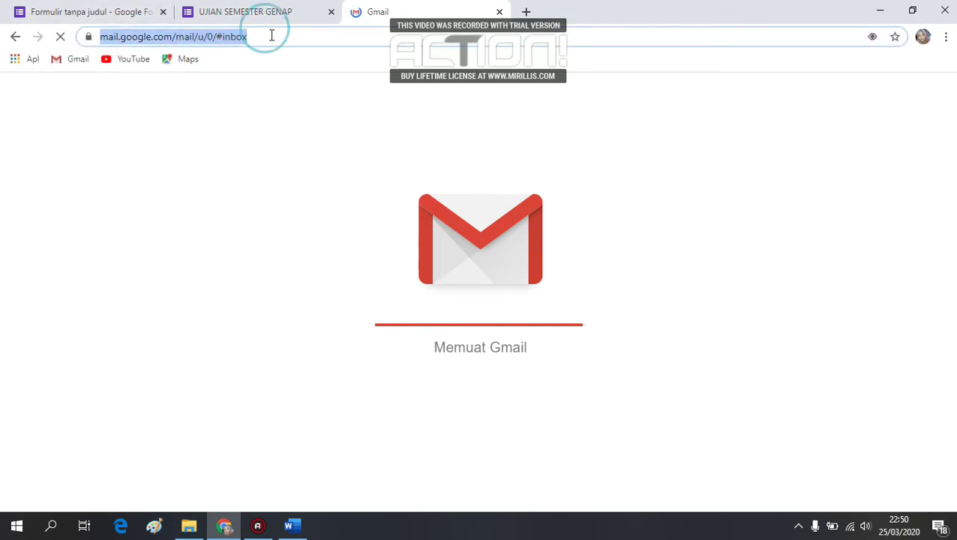
{"action": "left_click", "coordinate": [525, 12]}
{"action": "left_click", "coordinate": [499, 13]}
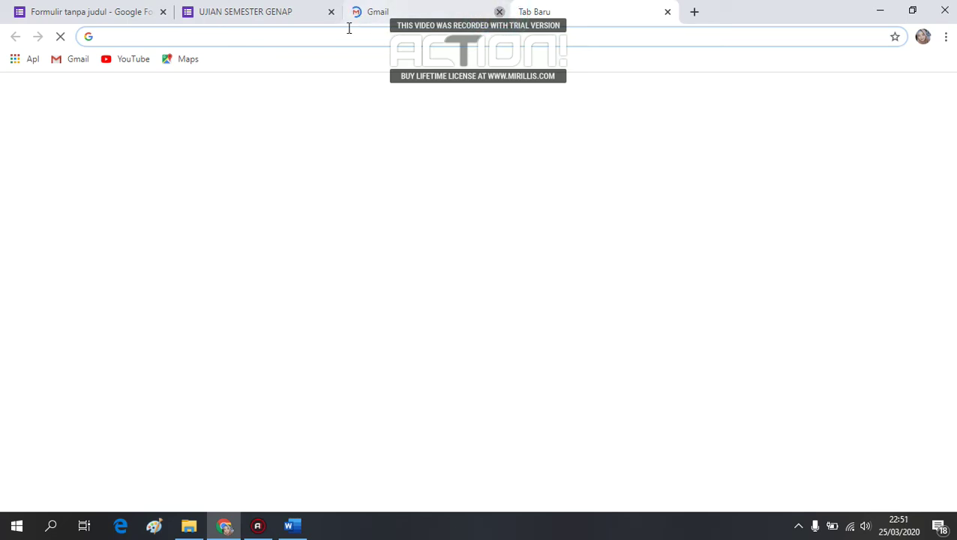
{"action": "type", "text": "G"}
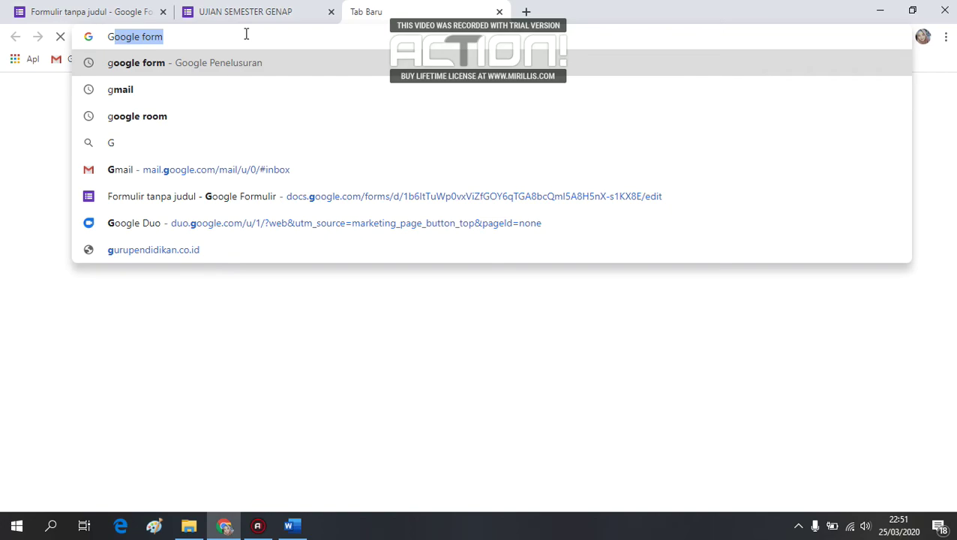
{"action": "type", "text": "M"}
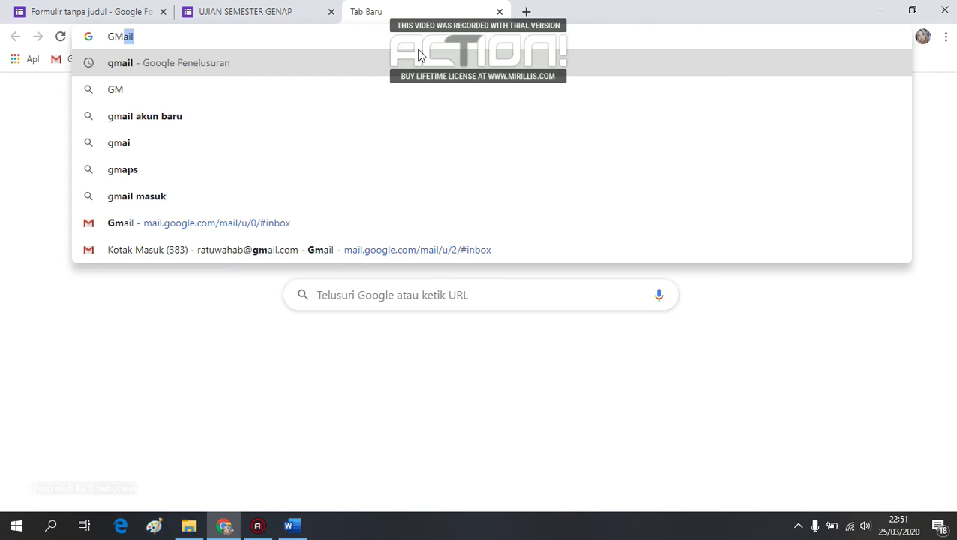
{"action": "type", "text": "A"}
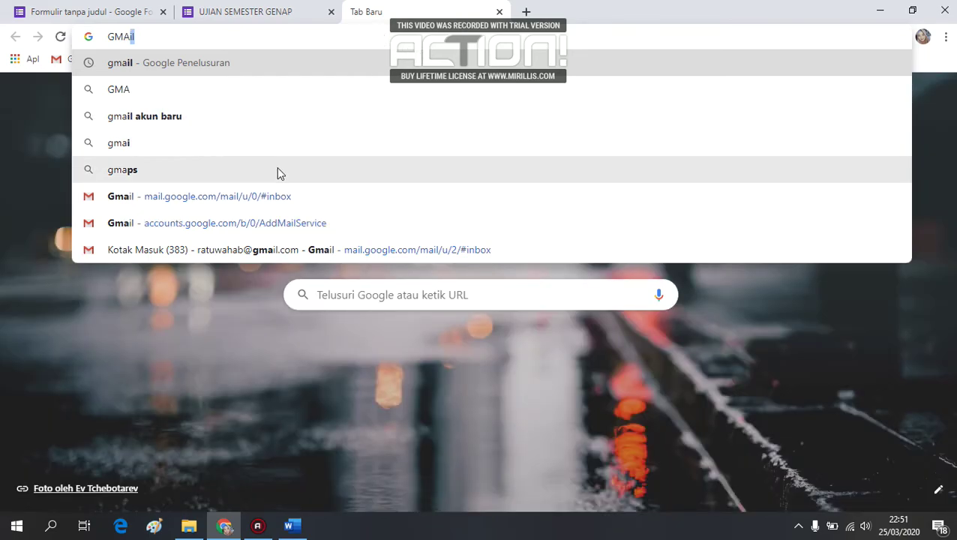
{"action": "left_click", "coordinate": [230, 299]}
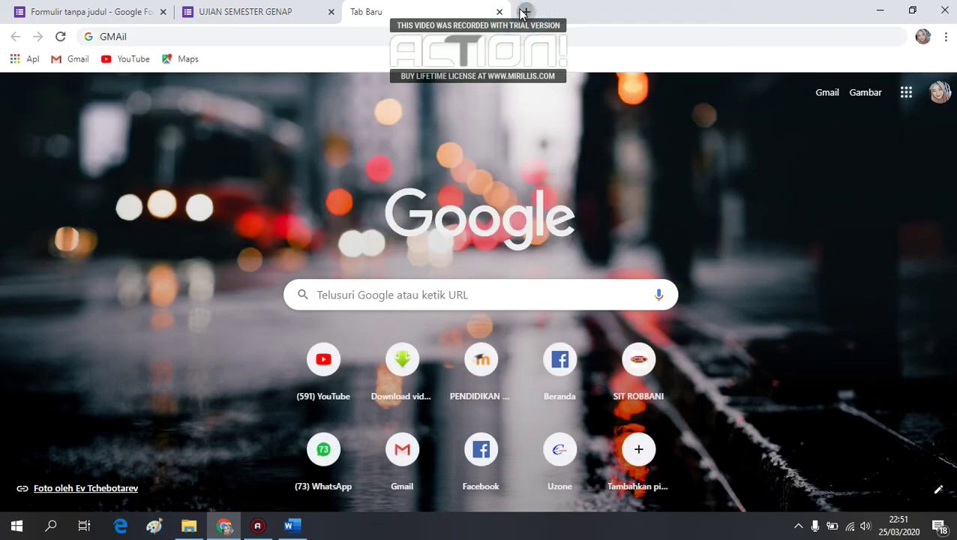
- Replace the current tab with a new one and open the Gmail inbox of the third signed-in account from the address suggestions
{"action": "left_click", "coordinate": [524, 13]}
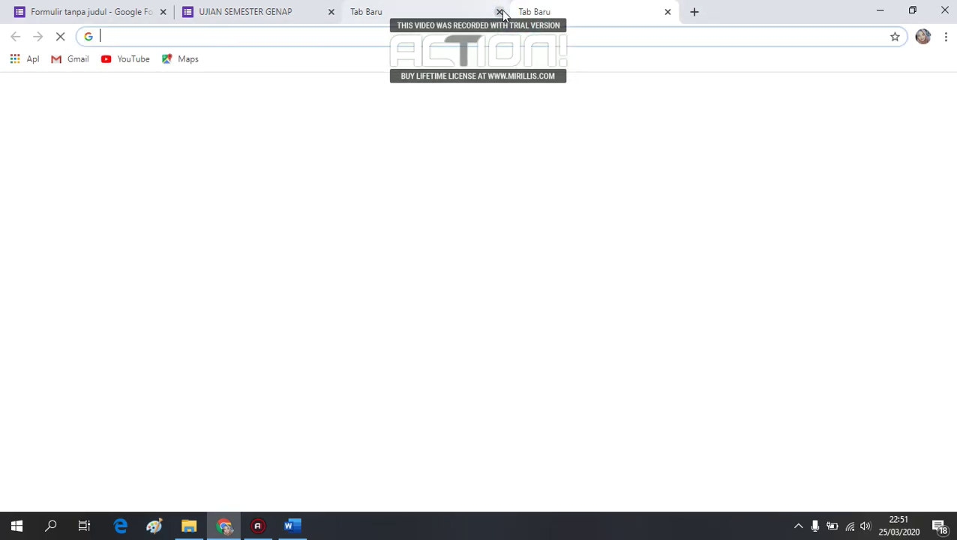
{"action": "left_click", "coordinate": [499, 12]}
{"action": "type", "text": "G."}
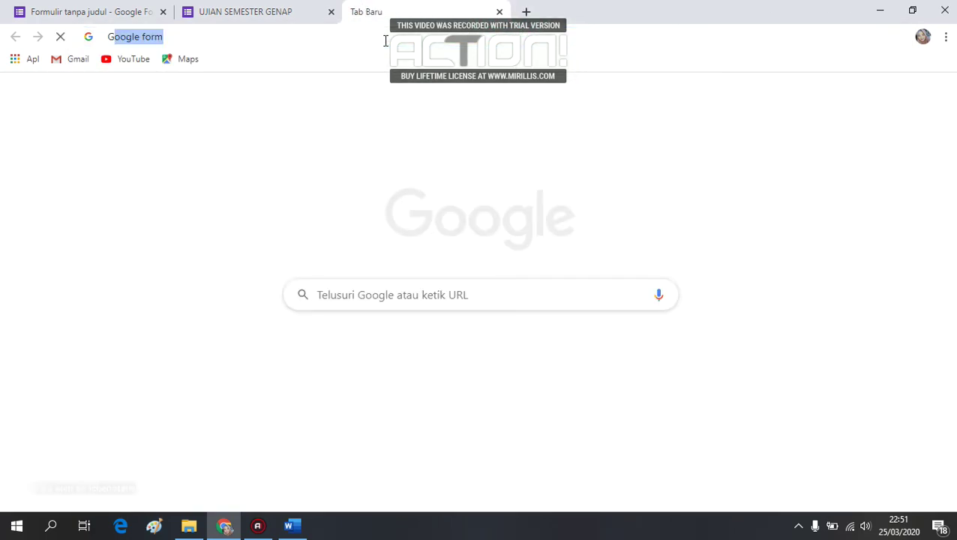
{"action": "key", "text": "BackSpace"}
{"action": "type", "text": "MAIl"}
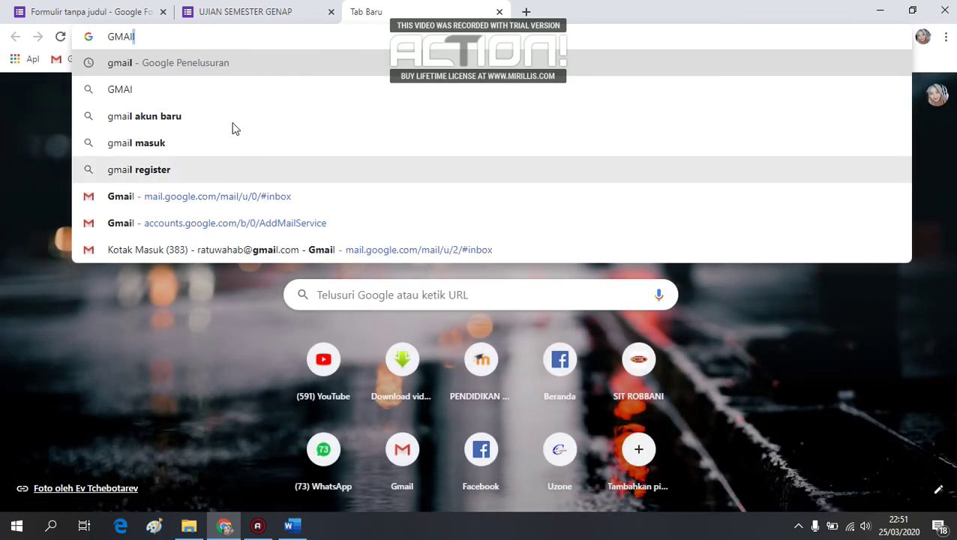
{"action": "left_click", "coordinate": [189, 246]}
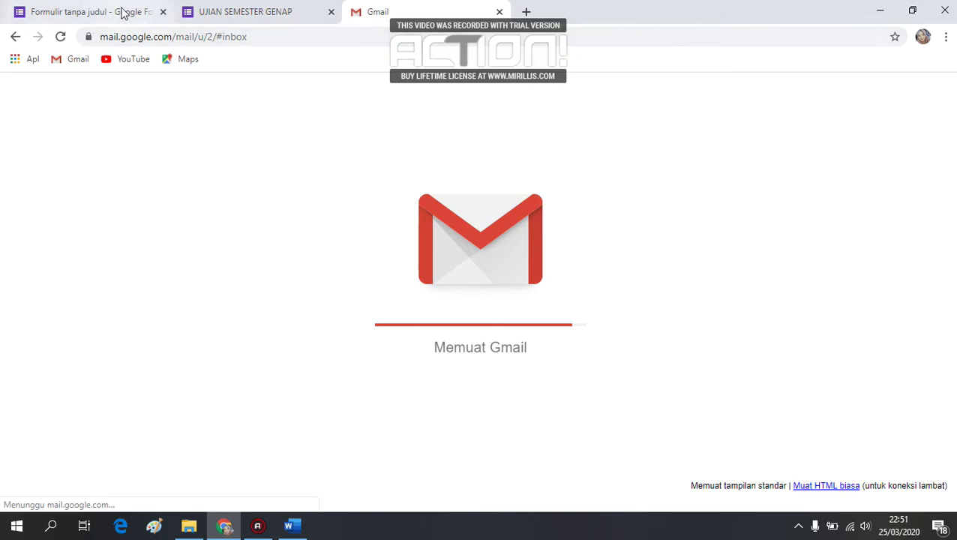
- Return to the form editor and look over the response summary with its score insights and point distribution
{"action": "left_click", "coordinate": [118, 15]}
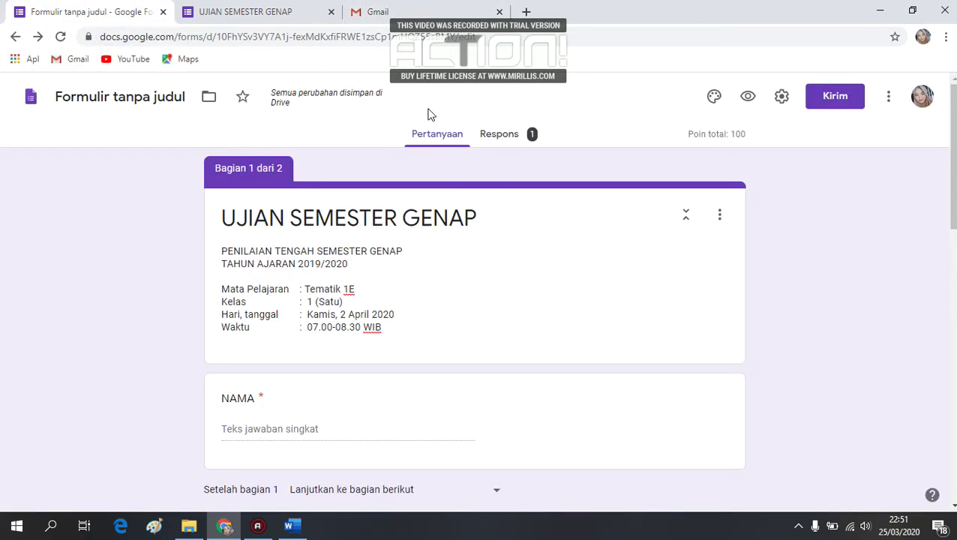
{"action": "left_click", "coordinate": [498, 135]}
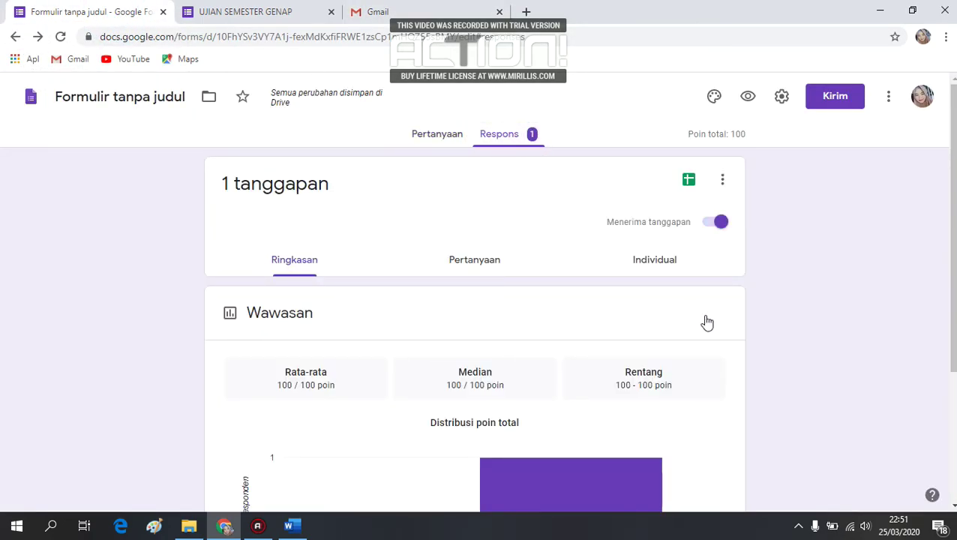
{"action": "scroll", "coordinate": [477, 292], "scroll_direction": "down", "scroll_amount": 2}
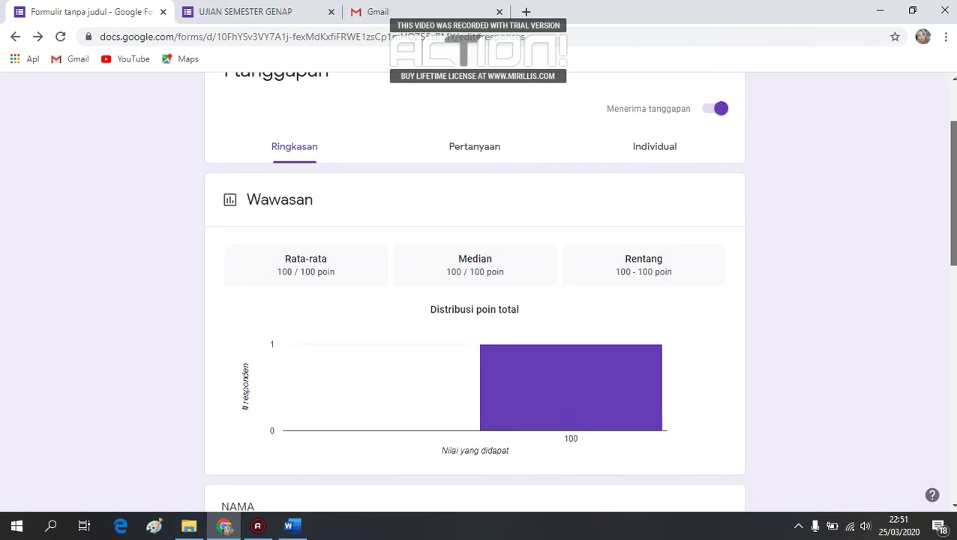
{"action": "left_click_drag", "start_coordinate": [953, 266], "coordinate": [954, 232]}
- Close the browser tab of the submitted UJIAN SEMESTER GENAP quiz and return to the form's responses
{"action": "left_click", "coordinate": [218, 13]}
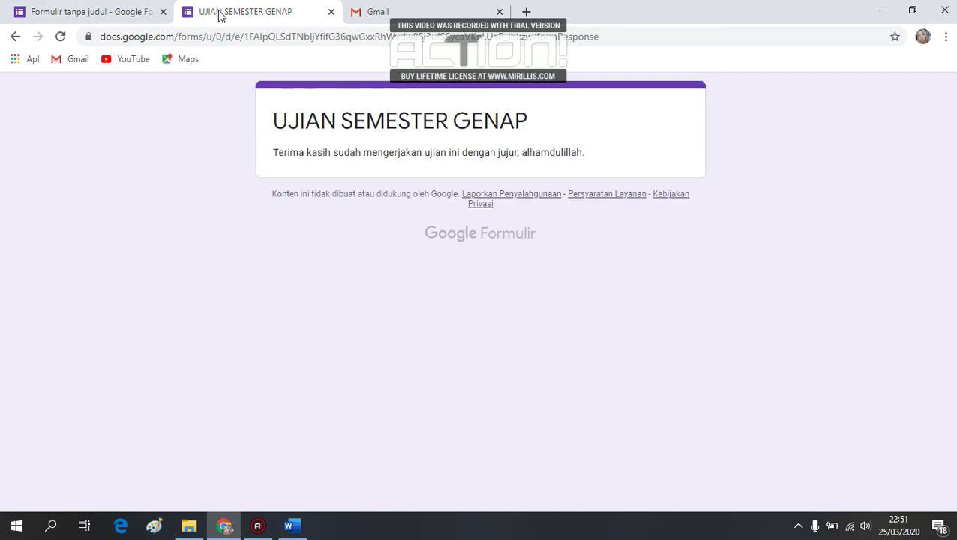
{"action": "left_click", "coordinate": [331, 11]}
{"action": "left_click", "coordinate": [132, 13]}
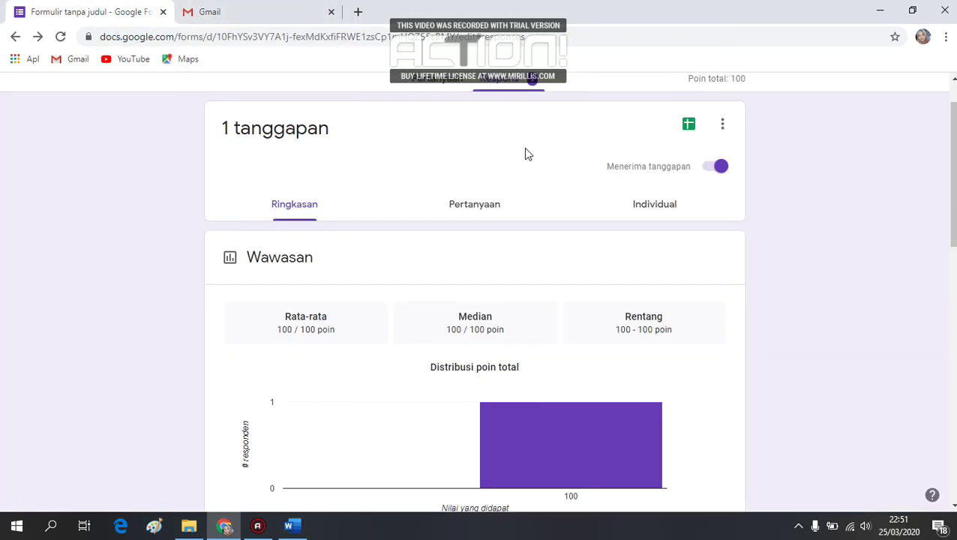
{"action": "scroll", "coordinate": [950, 173], "scroll_direction": "up", "scroll_amount": 1}
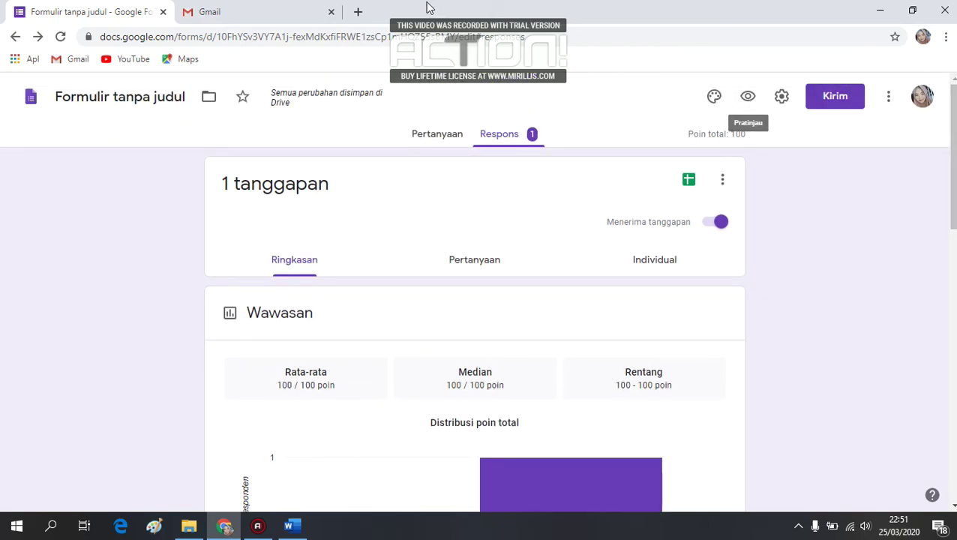
- Open the copied short form link in a new browser tab
{"action": "left_click", "coordinate": [358, 12]}
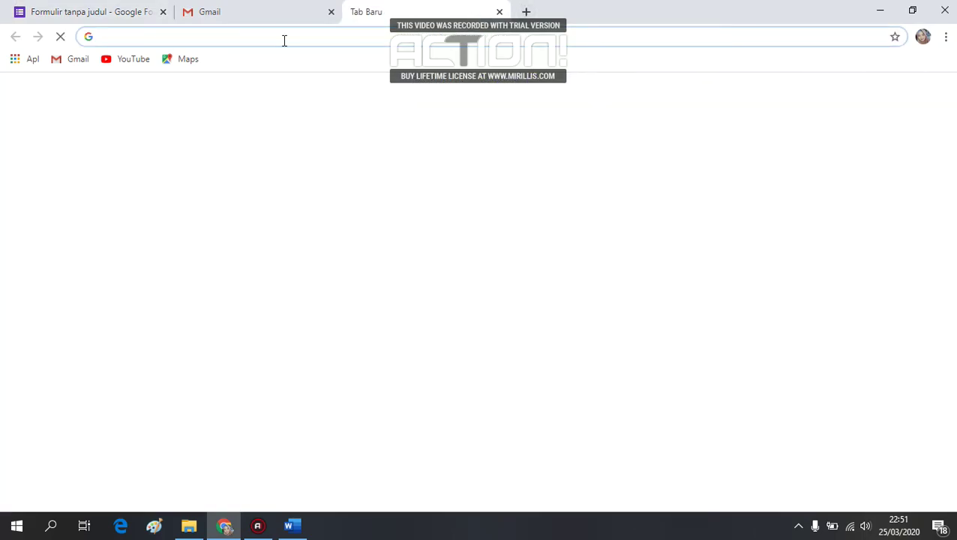
{"action": "type", "text": "https://forms.gle/93eS69nZmirpSctW9"}
{"action": "key", "text": "Return"}
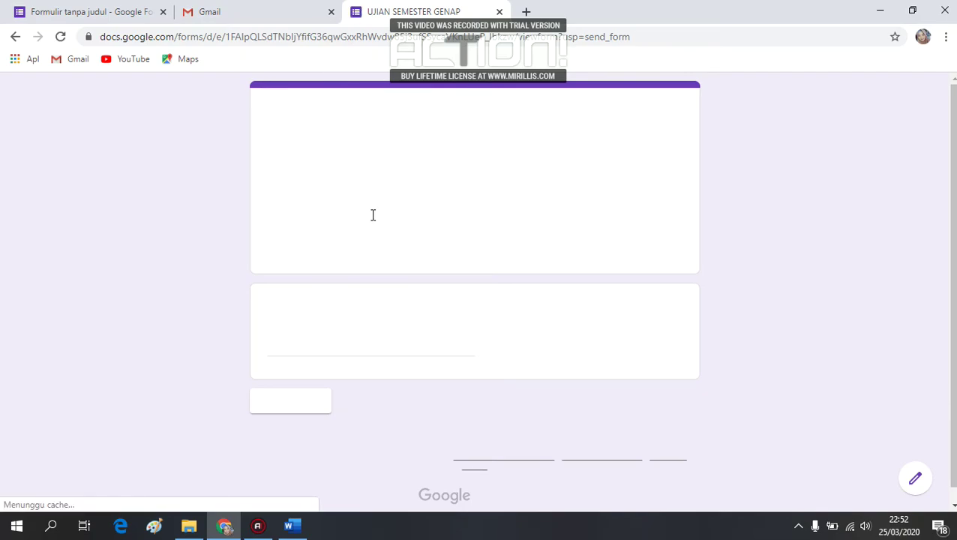
- Enter the test respondent's name in the NAMA field and continue to the multiple-choice section
{"action": "left_click", "coordinate": [320, 343]}
{"action": "type", "text": "S"}
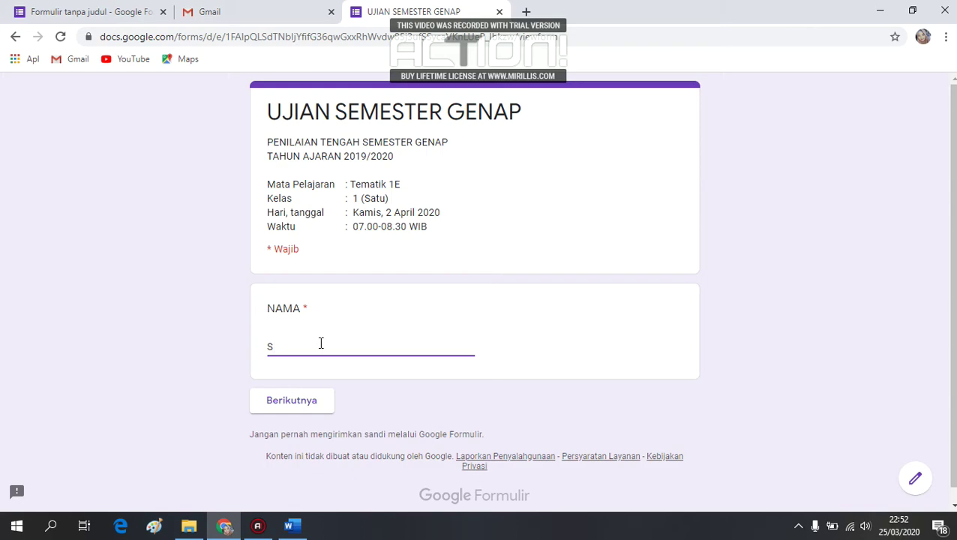
{"action": "type", "text": "OLEH"}
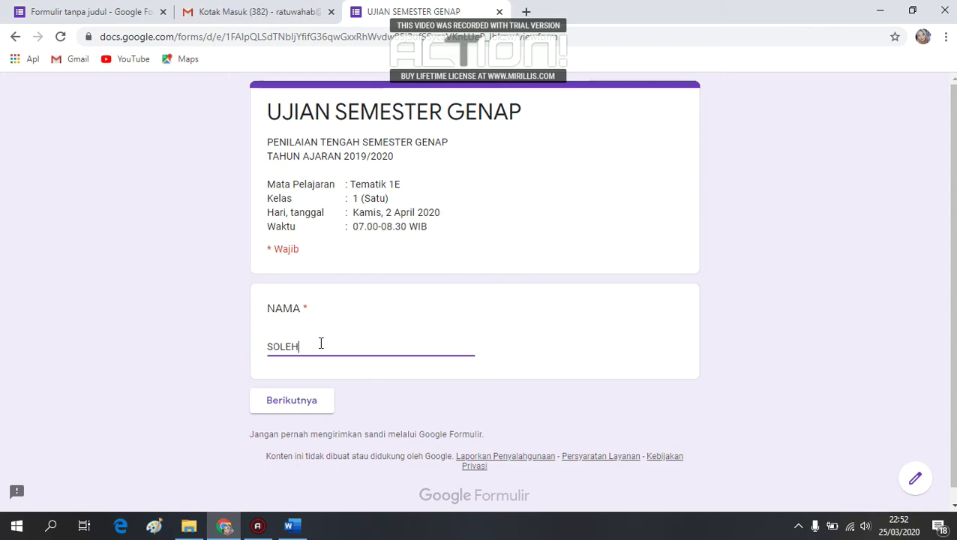
{"action": "left_click", "coordinate": [304, 400]}
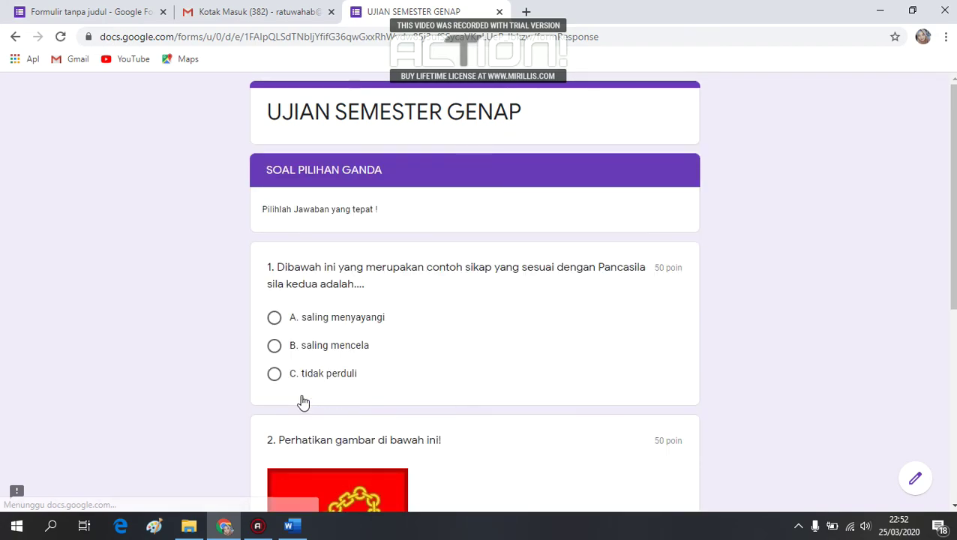
- Answer question 1 with C. tidak perduli and question 2 with B. dua, and submit the quiz
{"action": "left_click", "coordinate": [316, 380]}
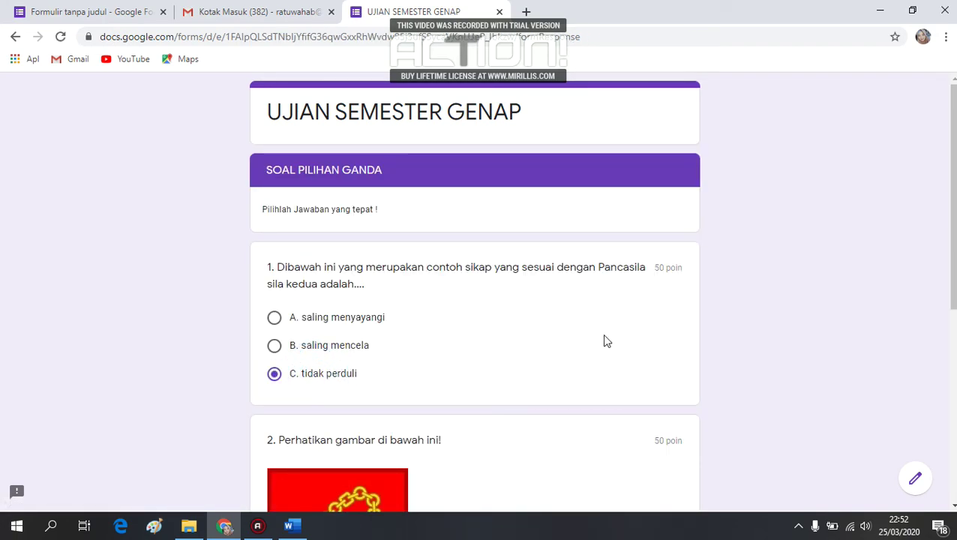
{"action": "scroll", "coordinate": [948, 310], "scroll_direction": "down", "scroll_amount": 2}
{"action": "scroll", "coordinate": [948, 310], "scroll_direction": "down", "scroll_amount": 1}
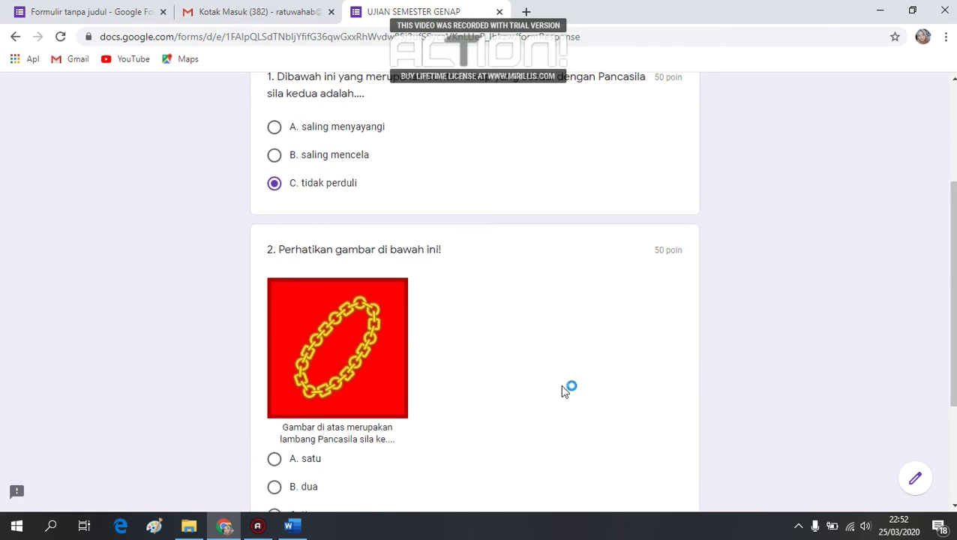
{"action": "left_click", "coordinate": [307, 486]}
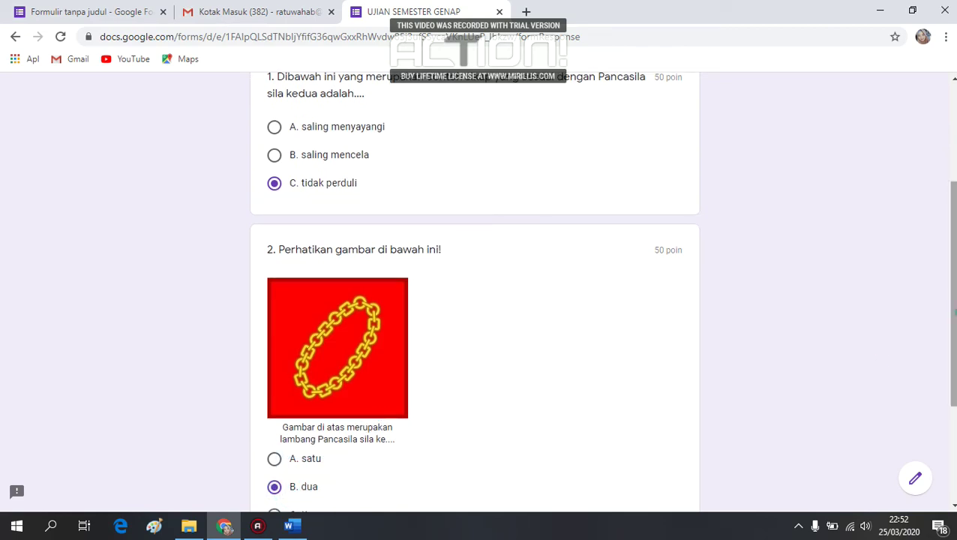
{"action": "scroll", "coordinate": [368, 451], "scroll_direction": "down", "scroll_amount": 3}
{"action": "left_click", "coordinate": [368, 396]}
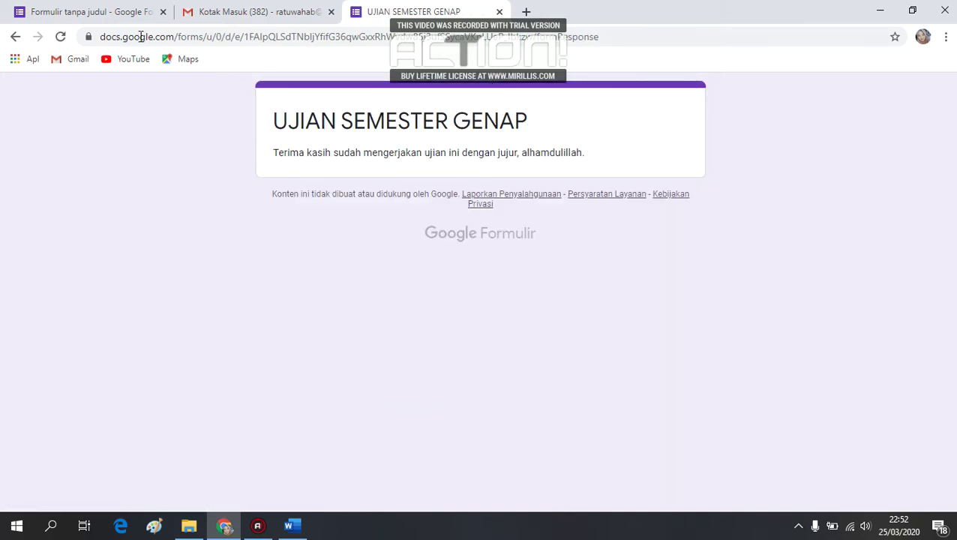
- Check the updated score insights and point distribution in the form's response summary
{"action": "left_click", "coordinate": [111, 12]}
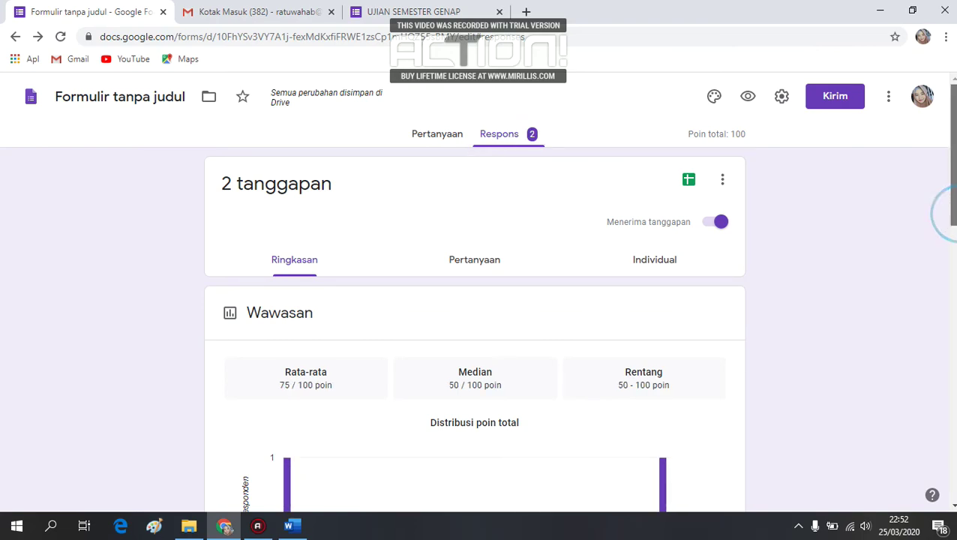
{"action": "scroll", "coordinate": [535, 129], "scroll_direction": "down", "scroll_amount": 1}
{"action": "scroll", "coordinate": [474, 293], "scroll_direction": "down", "scroll_amount": 2}
{"action": "scroll", "coordinate": [474, 293], "scroll_direction": "up", "scroll_amount": 2}
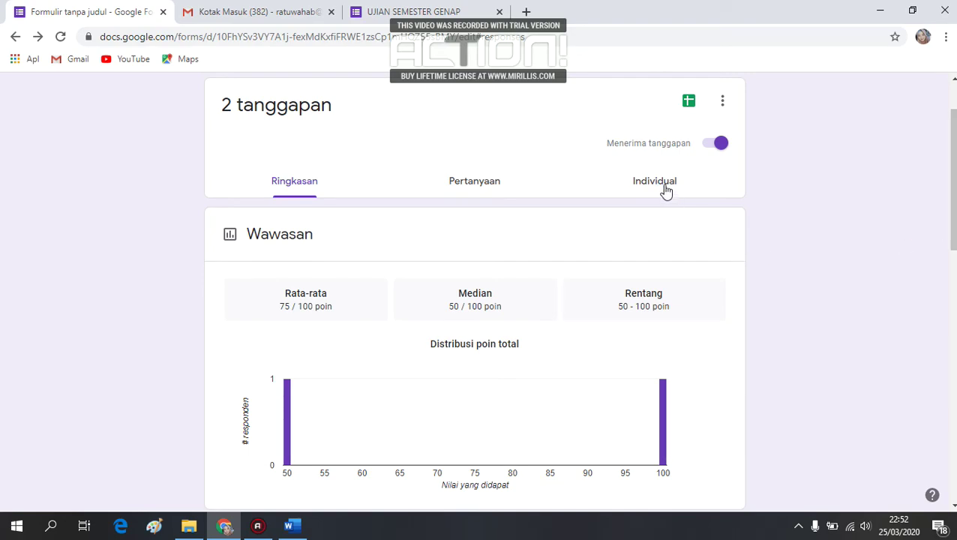
- Switch to the individual responses and review the first respondent's score, name and marked answers
{"action": "left_click", "coordinate": [665, 188]}
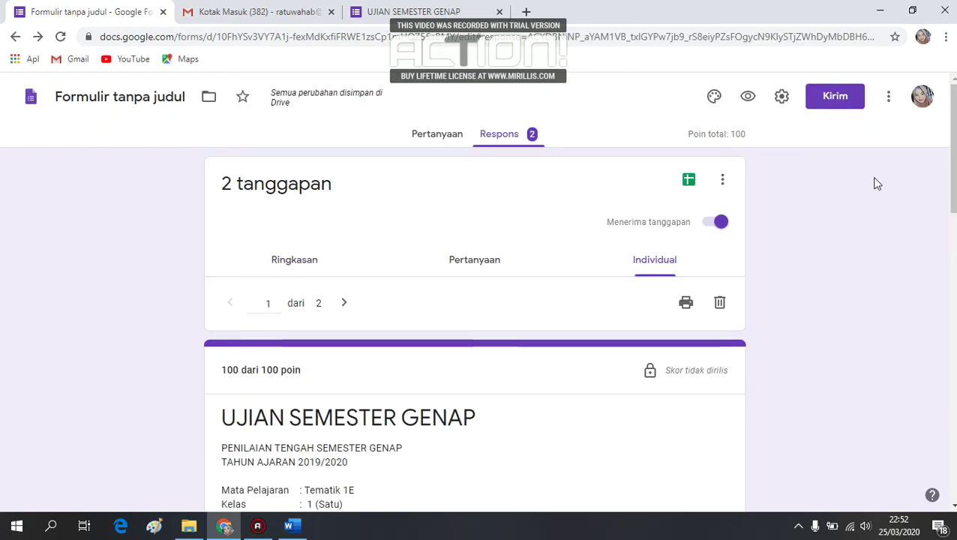
{"action": "scroll", "coordinate": [474, 293], "scroll_direction": "down", "scroll_amount": 5}
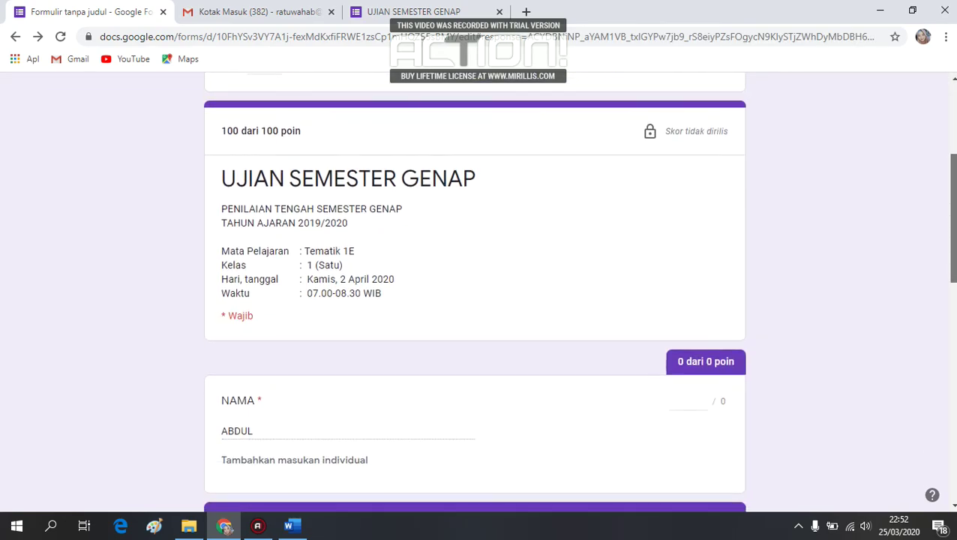
{"action": "scroll", "coordinate": [474, 293], "scroll_direction": "down", "scroll_amount": 6}
{"action": "scroll", "coordinate": [474, 293], "scroll_direction": "up", "scroll_amount": 3}
{"action": "scroll", "coordinate": [788, 364], "scroll_direction": "up", "scroll_amount": 3}
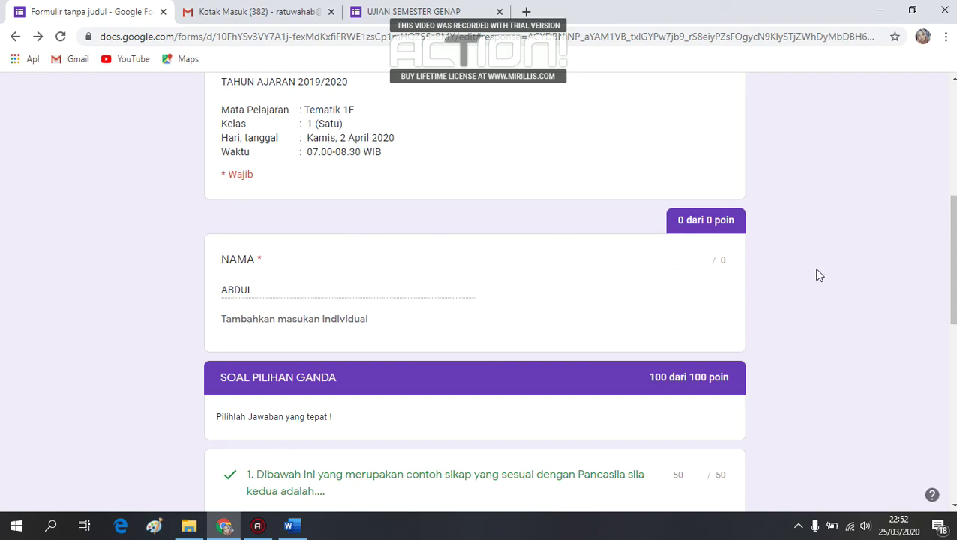
{"action": "scroll", "coordinate": [432, 115], "scroll_direction": "up", "scroll_amount": 3}
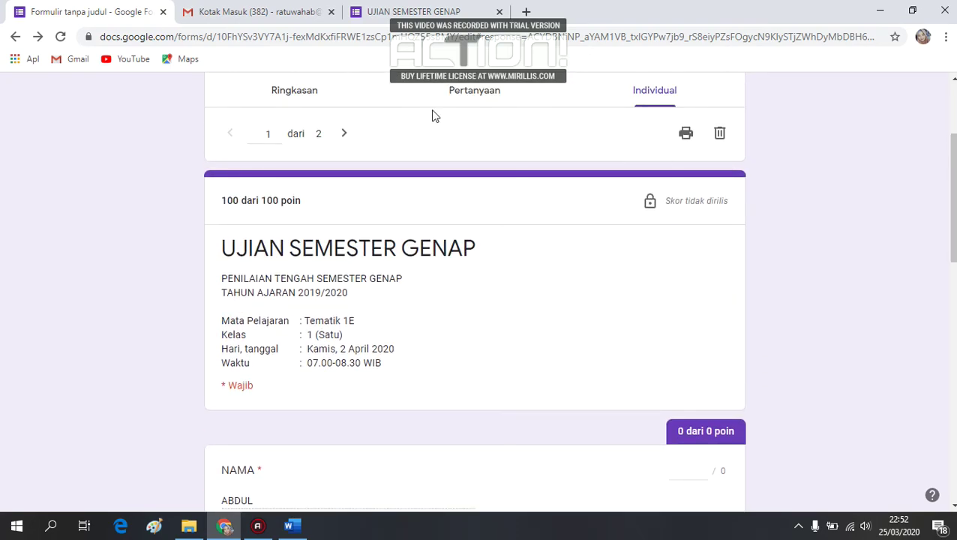
- Review the second respondent's score and marked answers, and view the available response options, such as the CSV download
{"action": "left_click", "coordinate": [345, 136]}
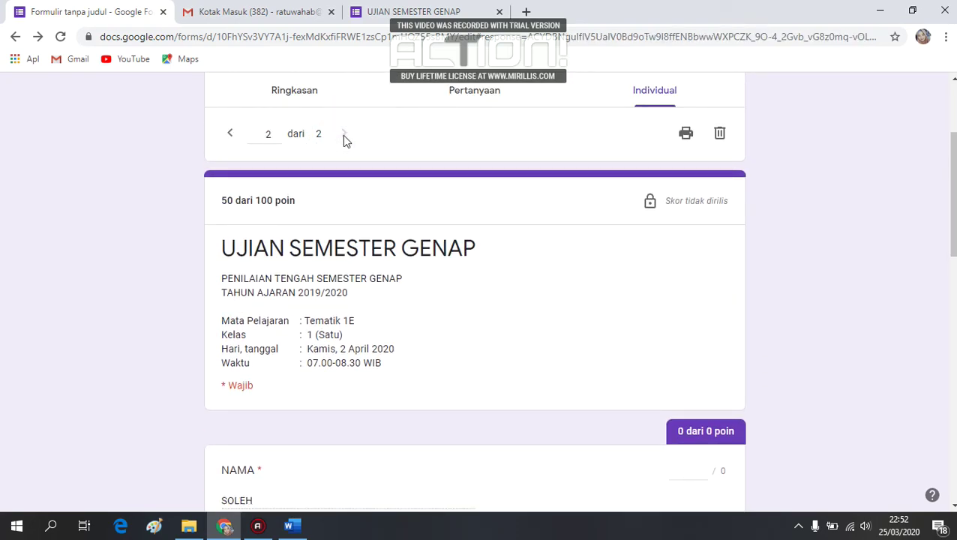
{"action": "scroll", "coordinate": [948, 183], "scroll_direction": "down", "scroll_amount": 3}
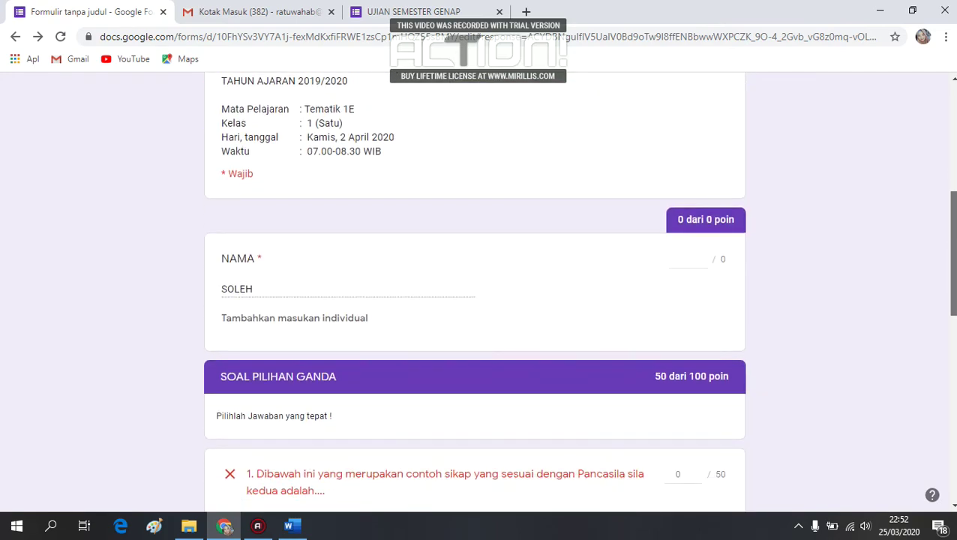
{"action": "scroll", "coordinate": [649, 195], "scroll_direction": "down", "scroll_amount": 3}
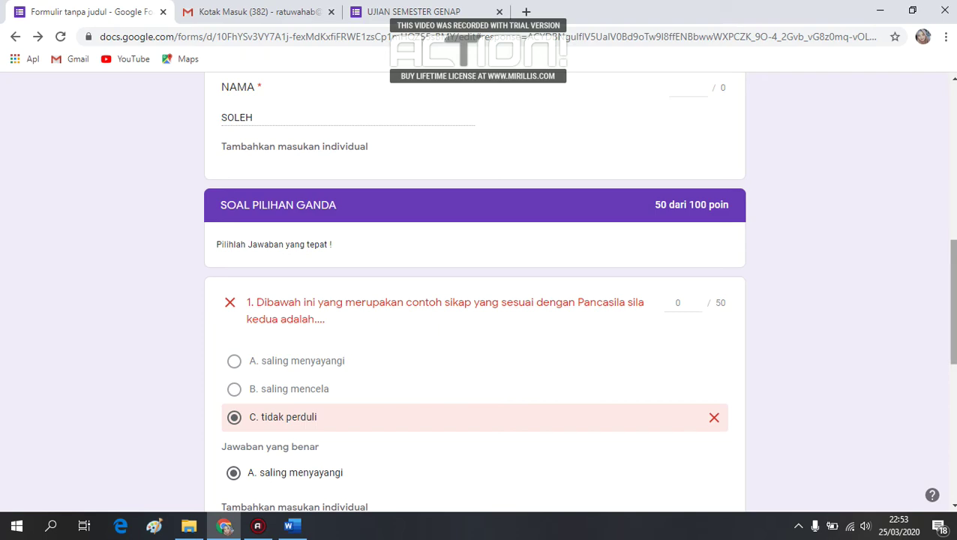
{"action": "scroll", "coordinate": [952, 301], "scroll_direction": "up", "scroll_amount": 10}
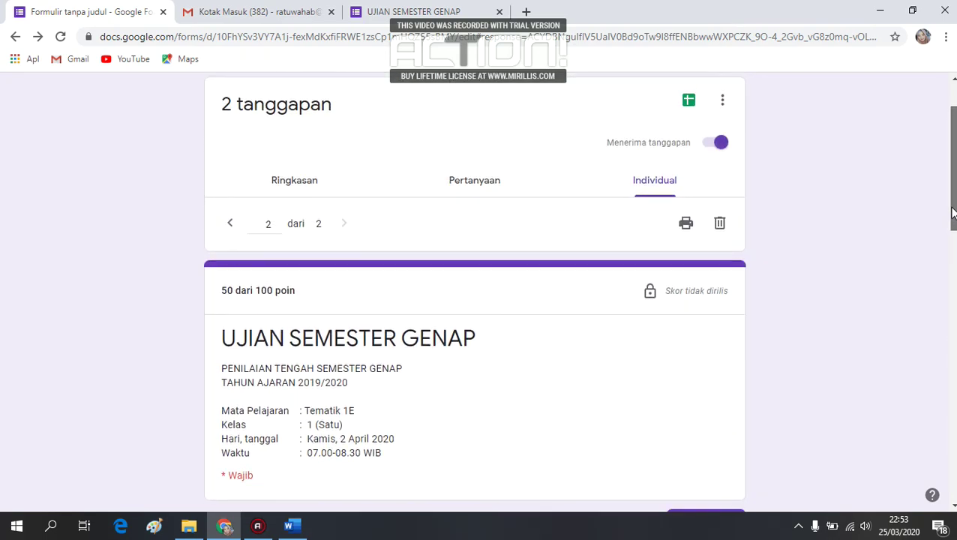
{"action": "left_click", "coordinate": [723, 179]}
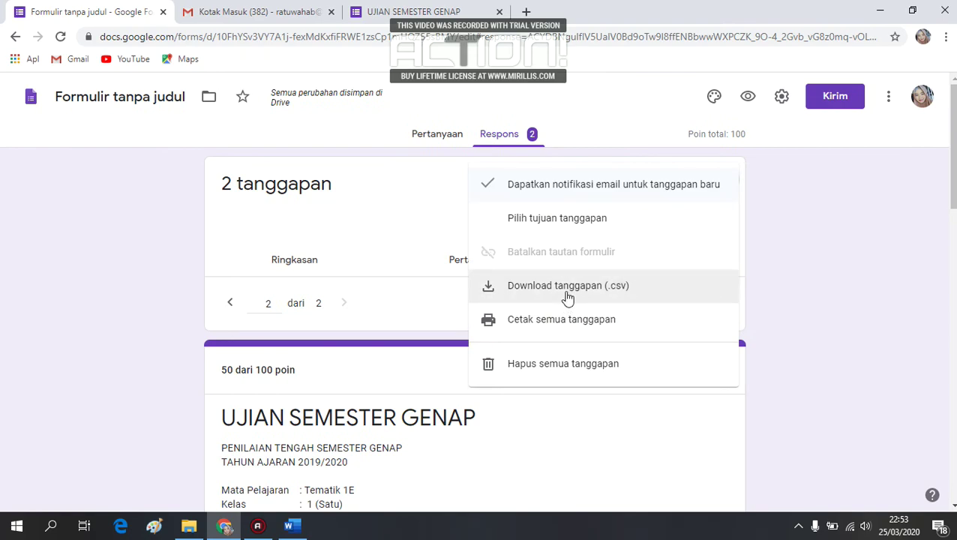
{"action": "left_click", "coordinate": [821, 271]}
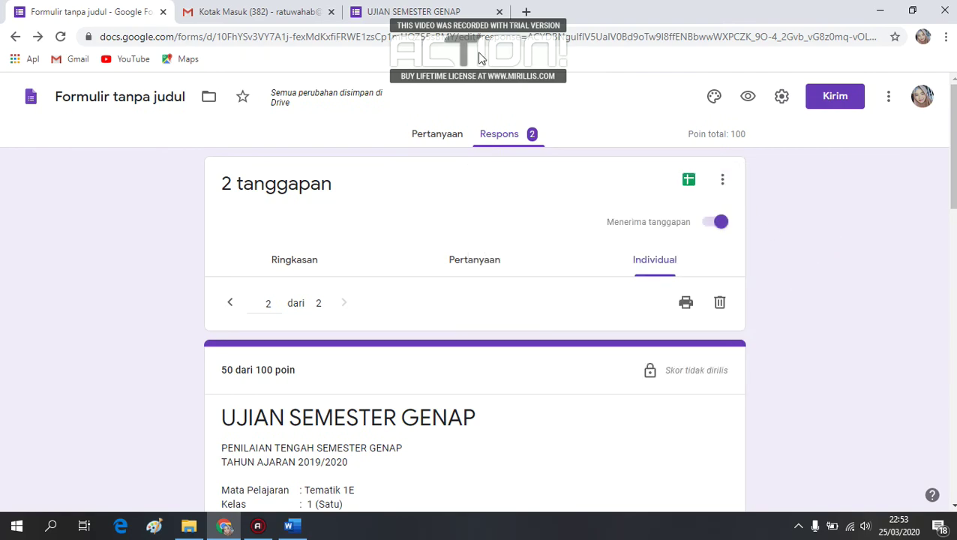
- Switch to the Gmail inbox tab and display the list of signed-in Google accounts
{"action": "left_click", "coordinate": [281, 14]}
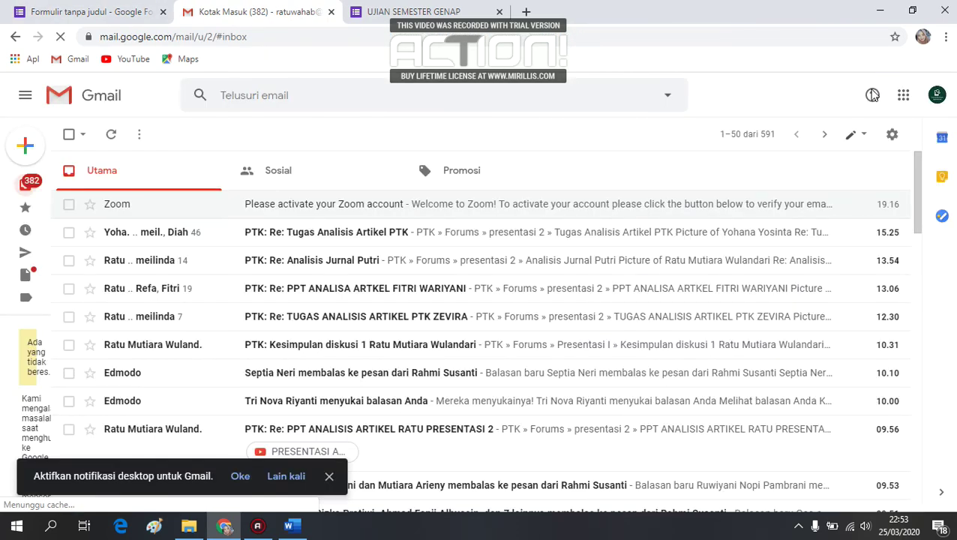
{"action": "left_click", "coordinate": [931, 105]}
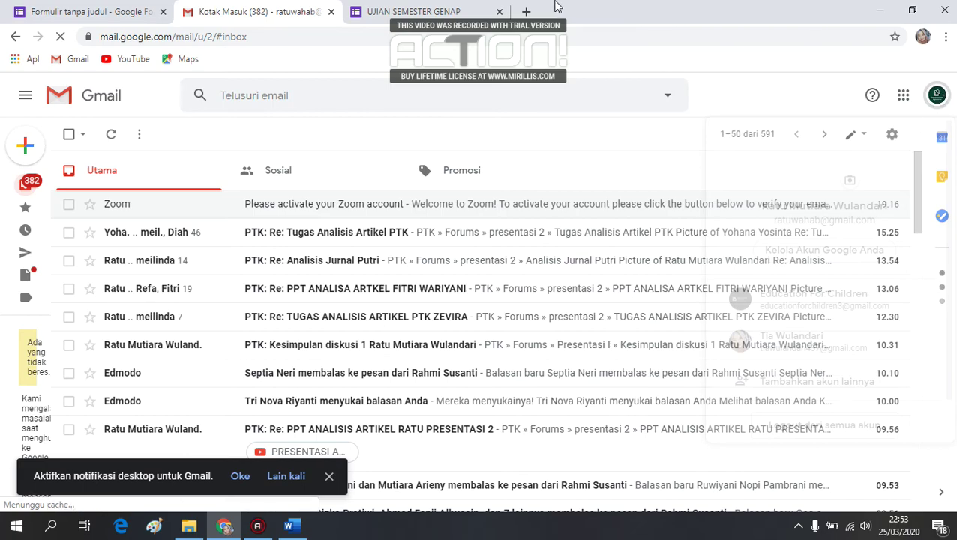
{"action": "left_click", "coordinate": [139, 15]}
{"action": "left_click", "coordinate": [248, 13]}
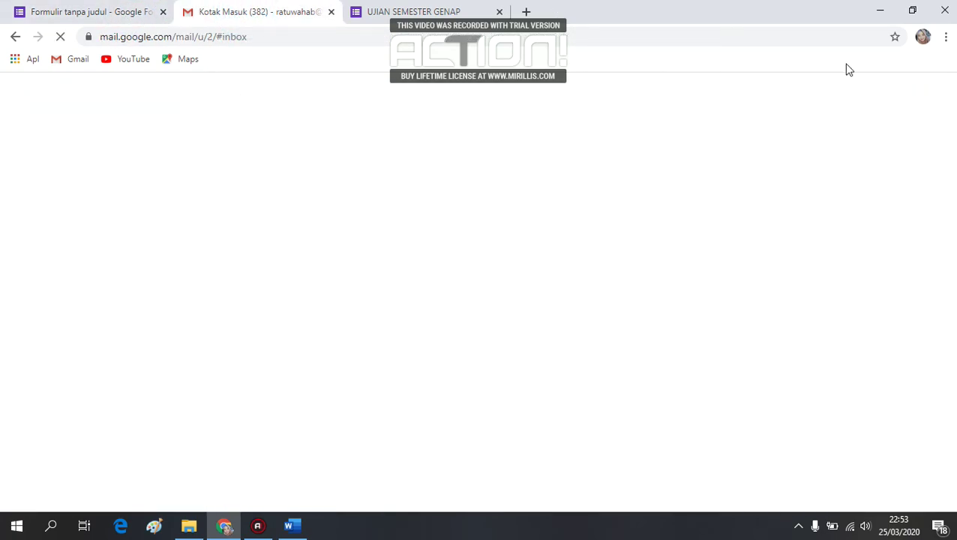
{"action": "left_click", "coordinate": [937, 95]}
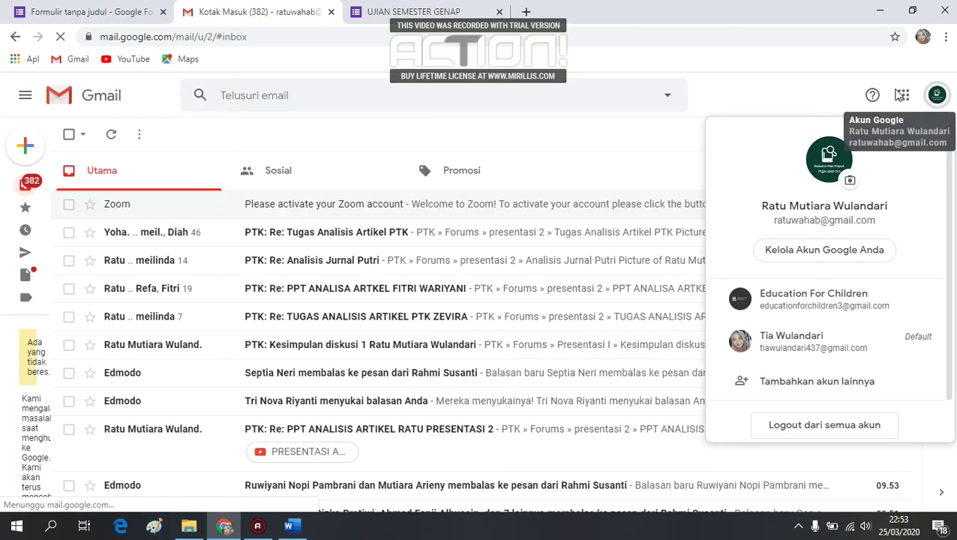
- Open the Gmail inbox of the default Google account
{"action": "left_click", "coordinate": [799, 347]}
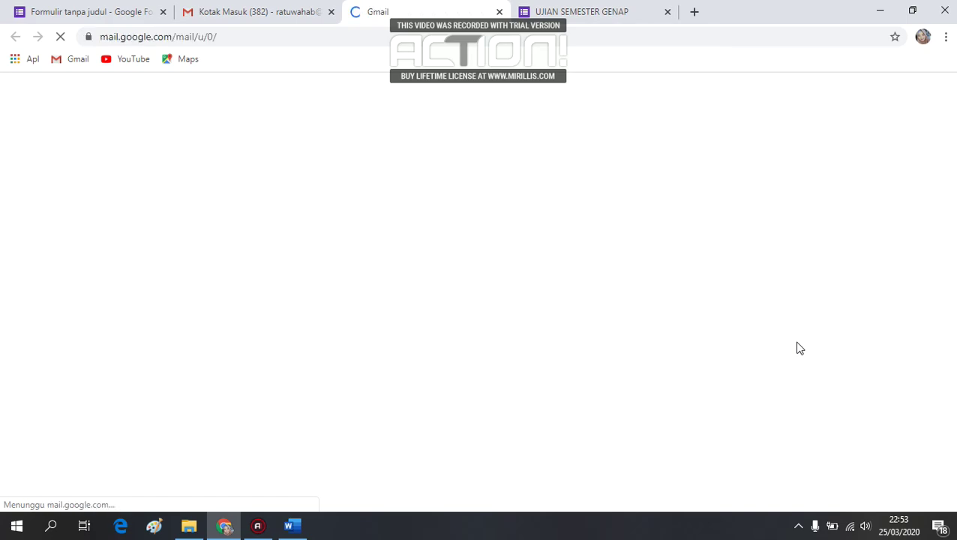
{"action": "left_click", "coordinate": [65, 15]}
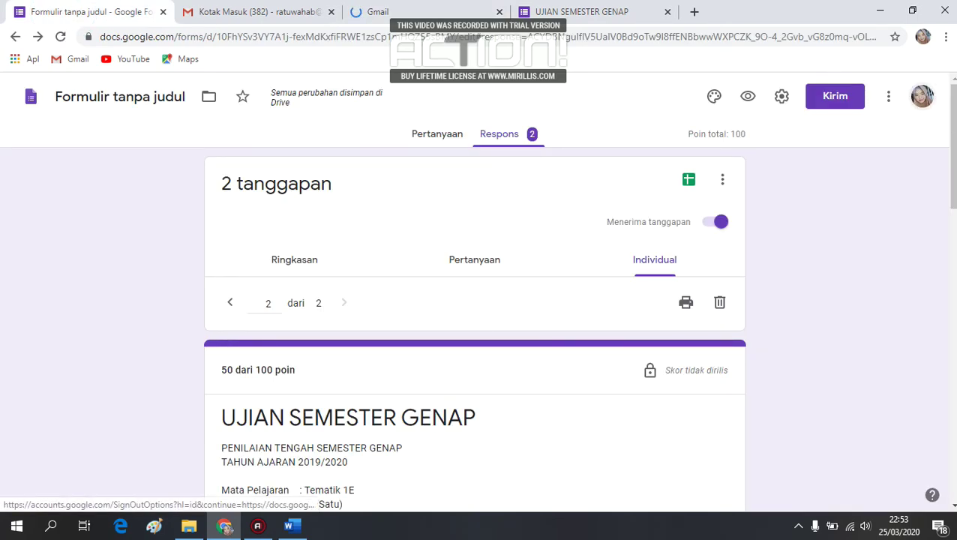
{"action": "left_click", "coordinate": [420, 12]}
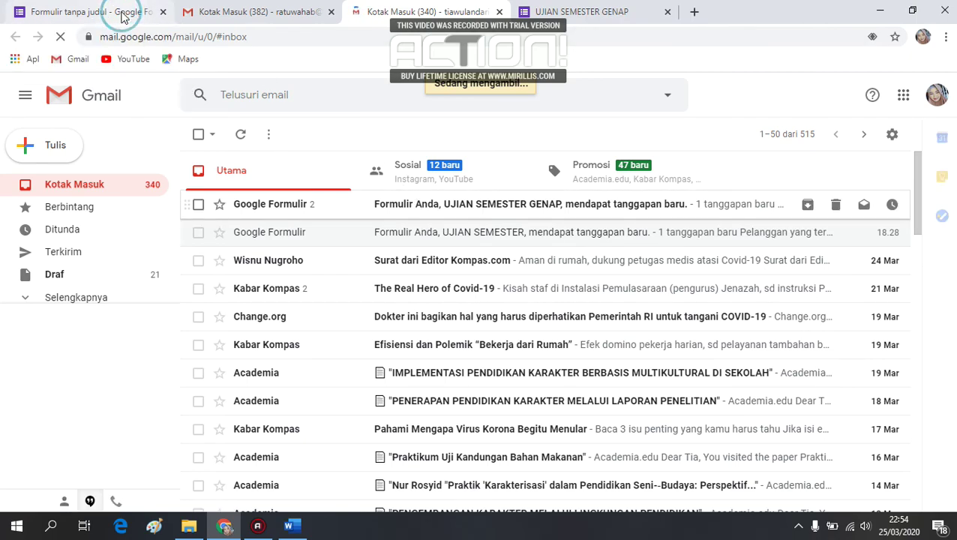
- Check the form's email notification option for new responses, and try to open the UJIAN SEMESTER GENAP response notification in Gmail
{"action": "left_click", "coordinate": [123, 16]}
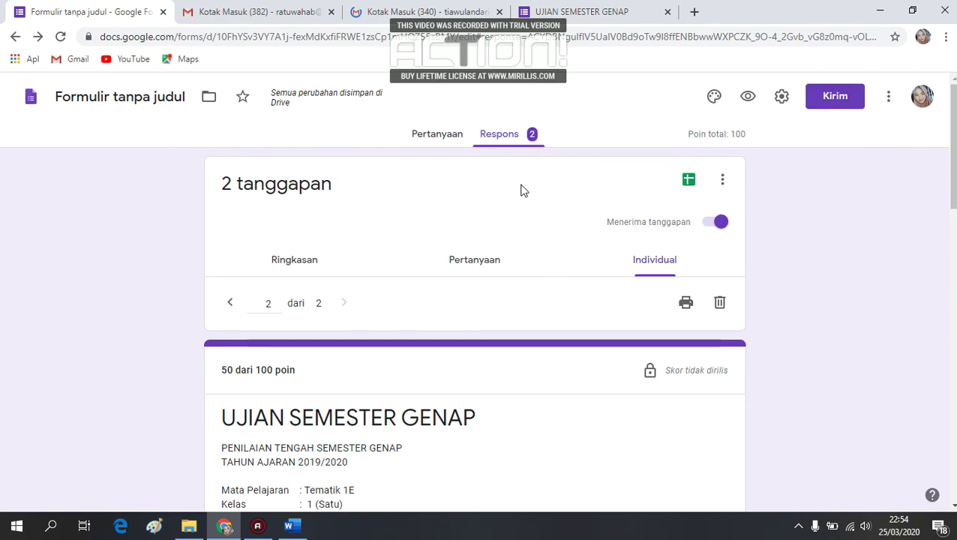
{"action": "left_click", "coordinate": [722, 186]}
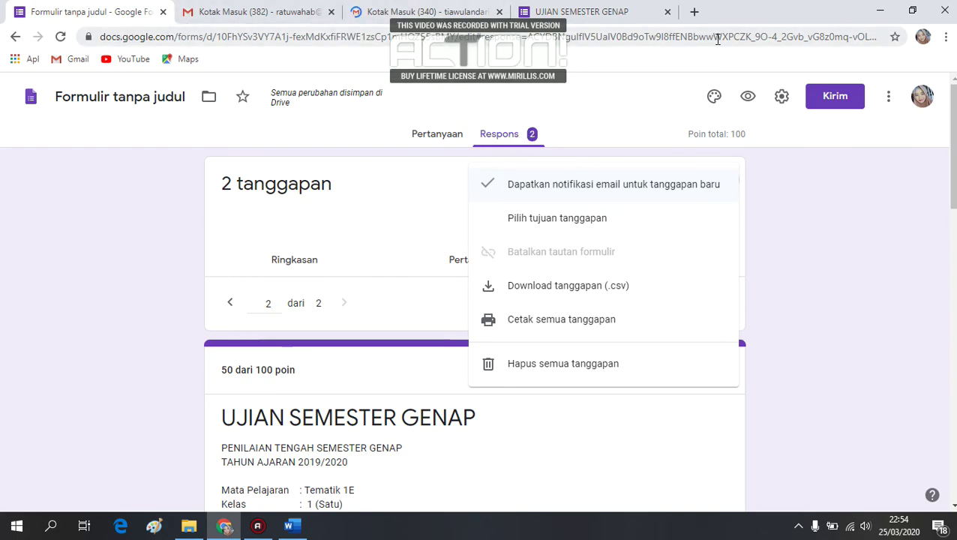
{"action": "left_click", "coordinate": [388, 11]}
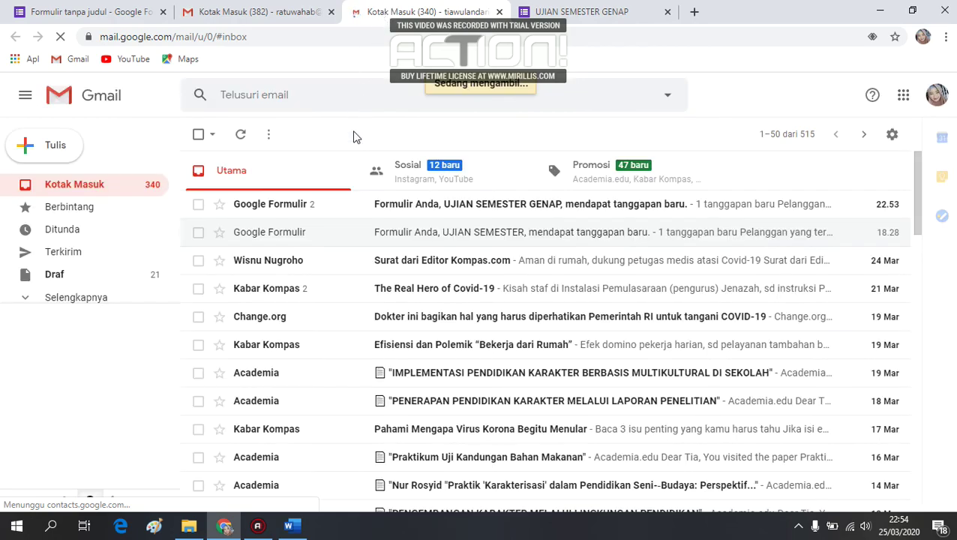
{"action": "left_click", "coordinate": [390, 207]}
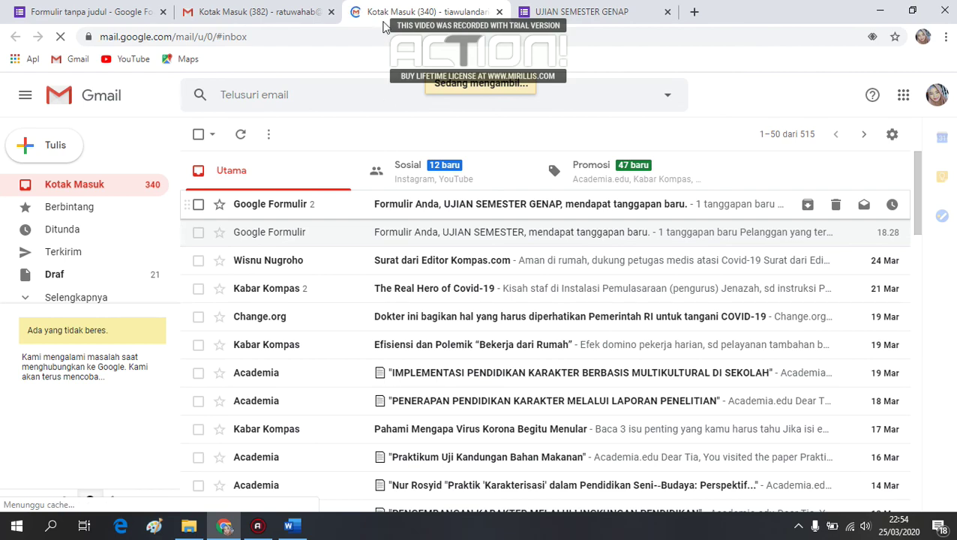
- View the confirmation message on the submitted UJIAN SEMESTER GENAP page and return to the form editor
{"action": "left_click", "coordinate": [148, 12]}
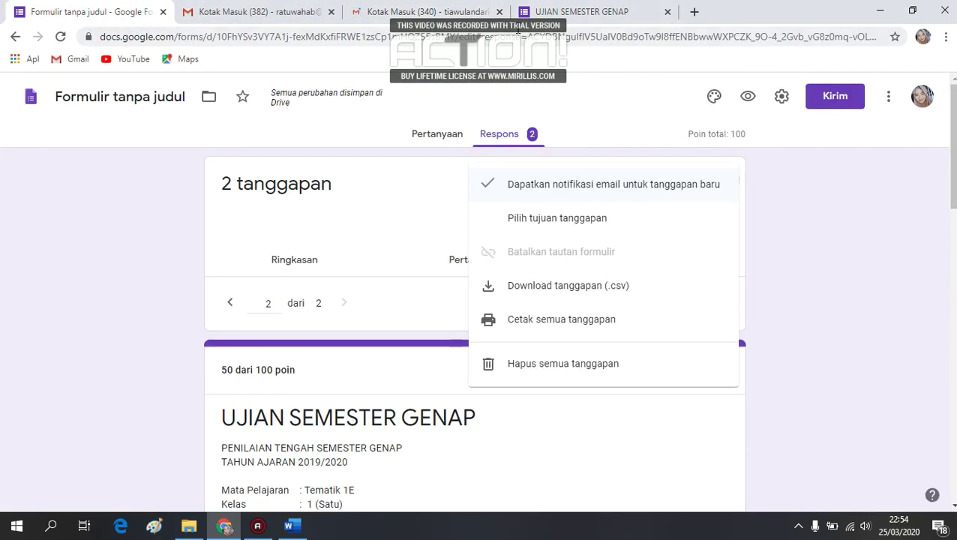
{"action": "left_click", "coordinate": [583, 12]}
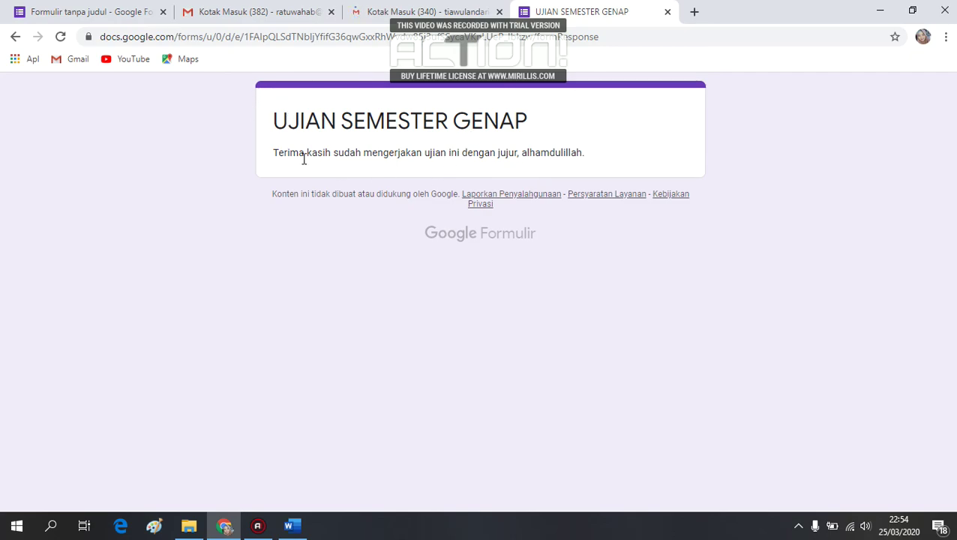
{"action": "left_click", "coordinate": [129, 13]}
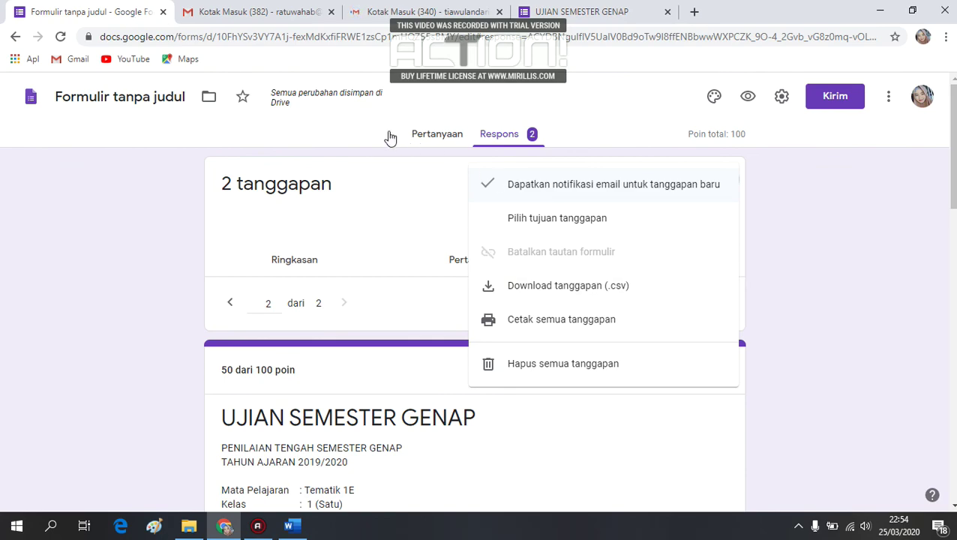
- Switch to the form's questions and review the answer key and points of question 2, about the Pancasila symbol
{"action": "left_click", "coordinate": [438, 143]}
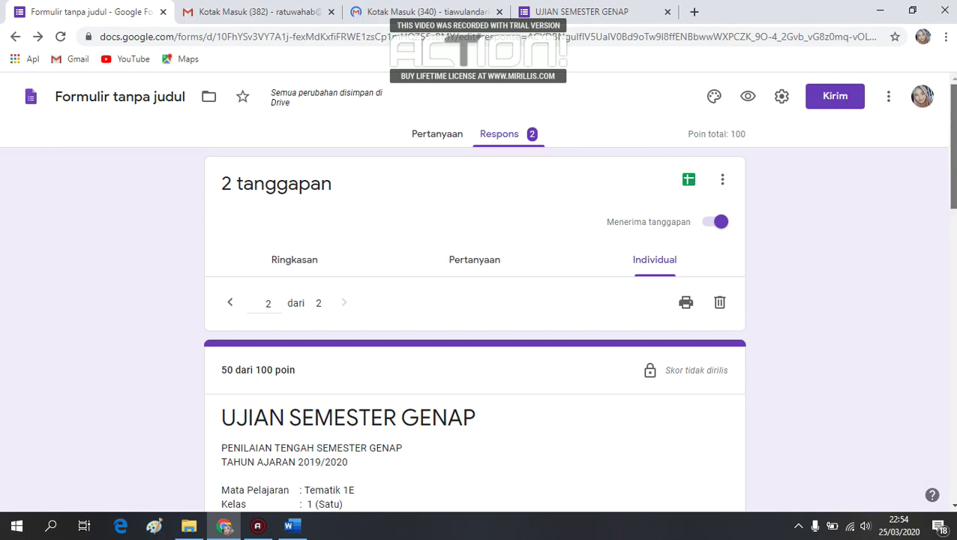
{"action": "scroll", "coordinate": [948, 158], "scroll_direction": "down", "scroll_amount": 1}
{"action": "left_click_drag", "start_coordinate": [955, 171], "coordinate": [956, 135]}
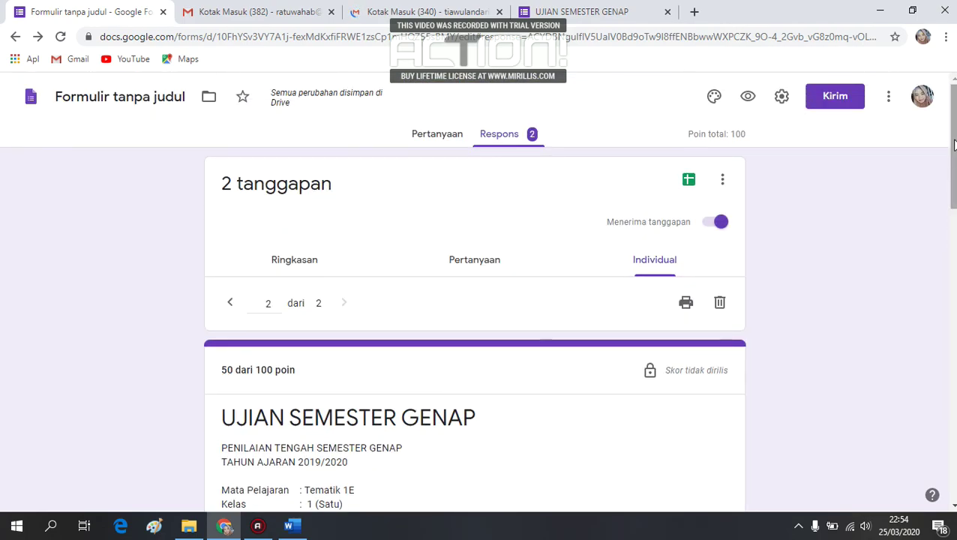
{"action": "left_click", "coordinate": [452, 140]}
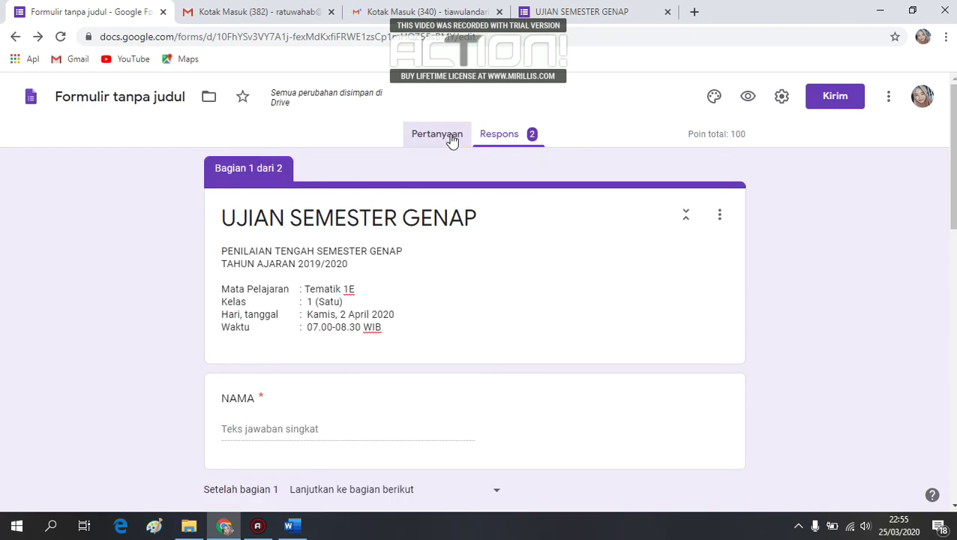
{"action": "left_click_drag", "start_coordinate": [952, 156], "coordinate": [953, 380]}
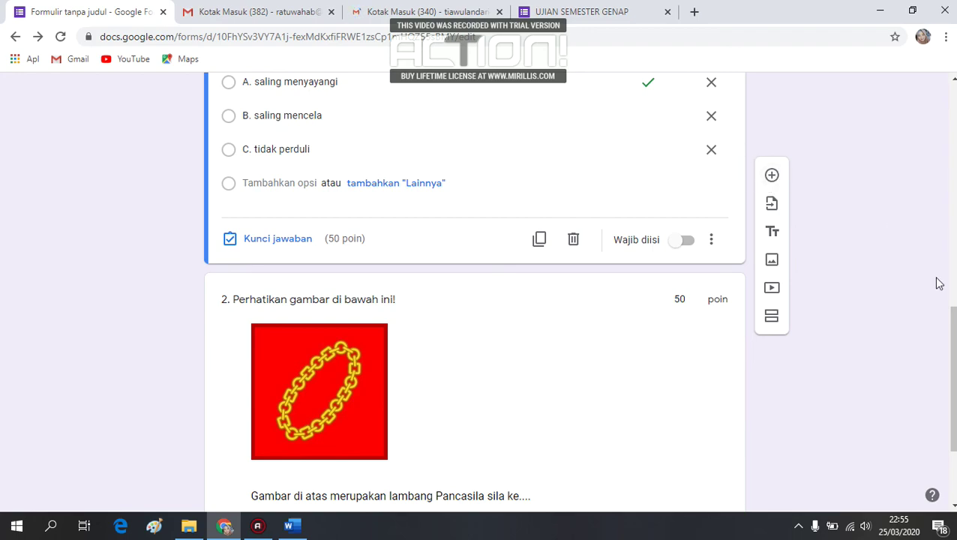
{"action": "scroll", "coordinate": [925, 268], "scroll_direction": "down", "scroll_amount": 1}
{"action": "scroll", "coordinate": [901, 337], "scroll_direction": "down", "scroll_amount": 1}
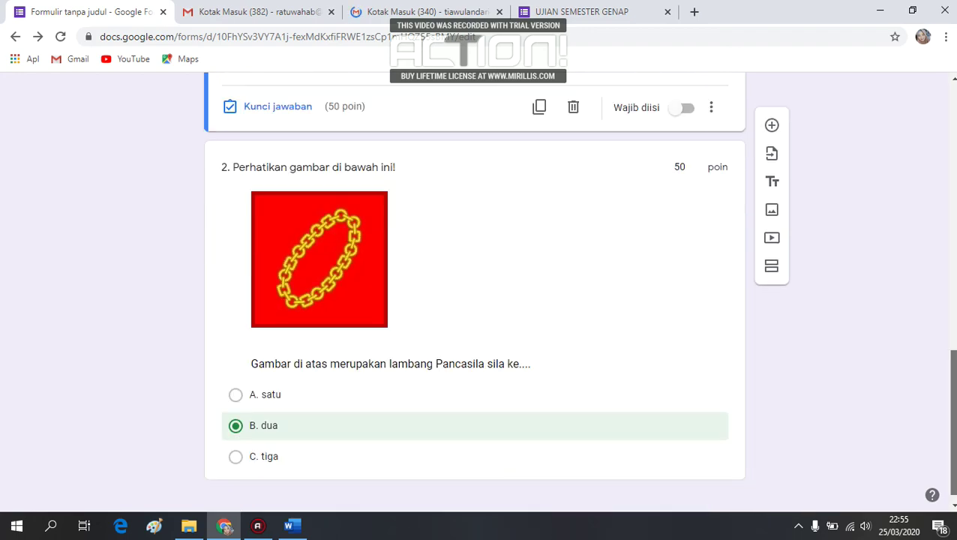
{"action": "left_click", "coordinate": [673, 158]}
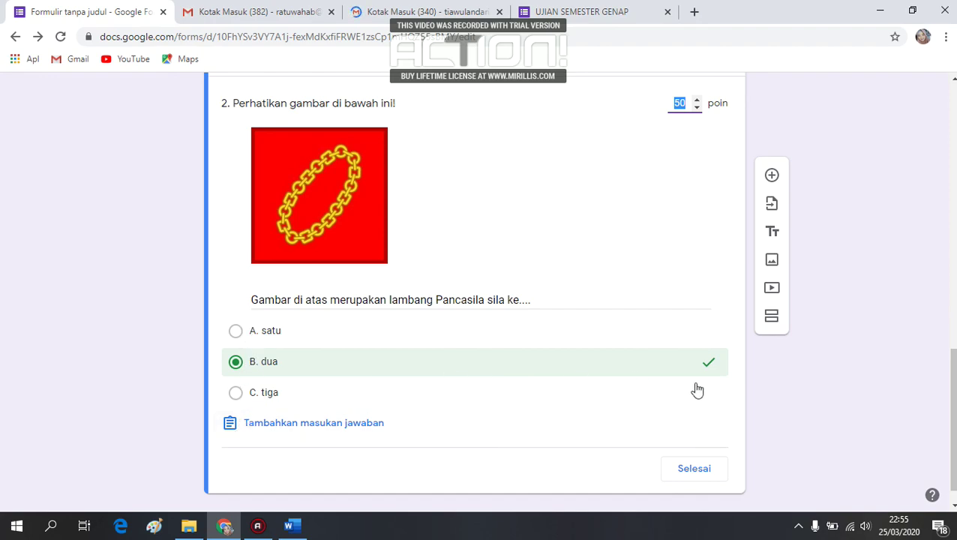
{"action": "left_click", "coordinate": [694, 468]}
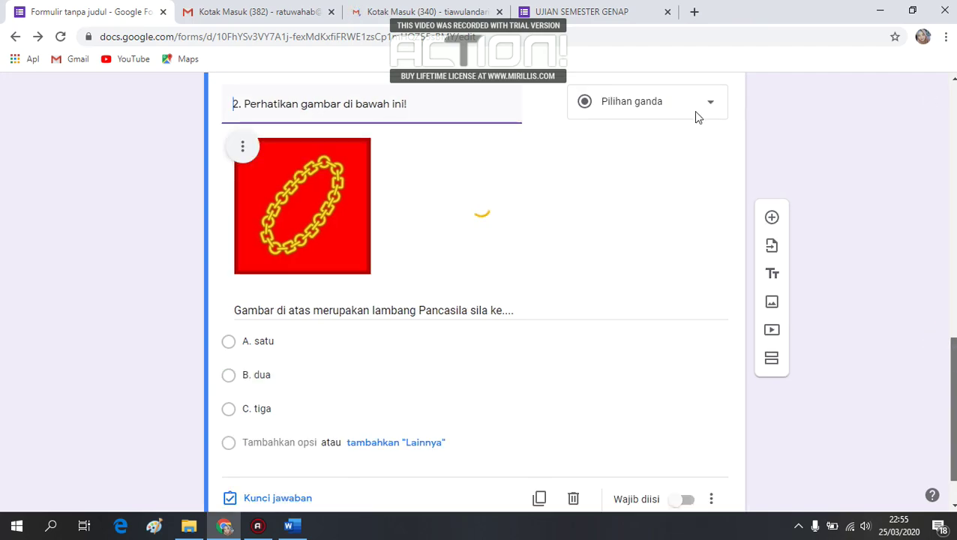
{"action": "left_click", "coordinate": [884, 9]}
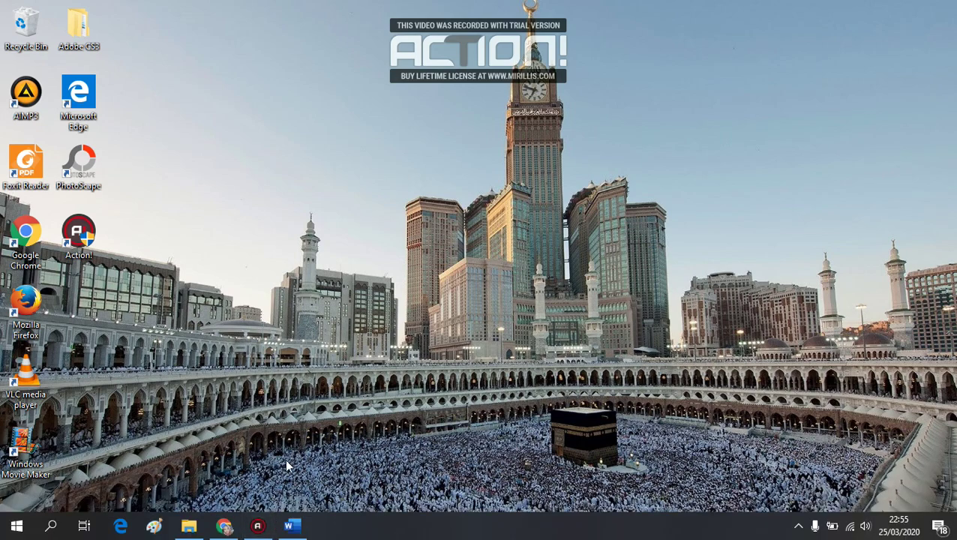
{"action": "left_click", "coordinate": [254, 528]}
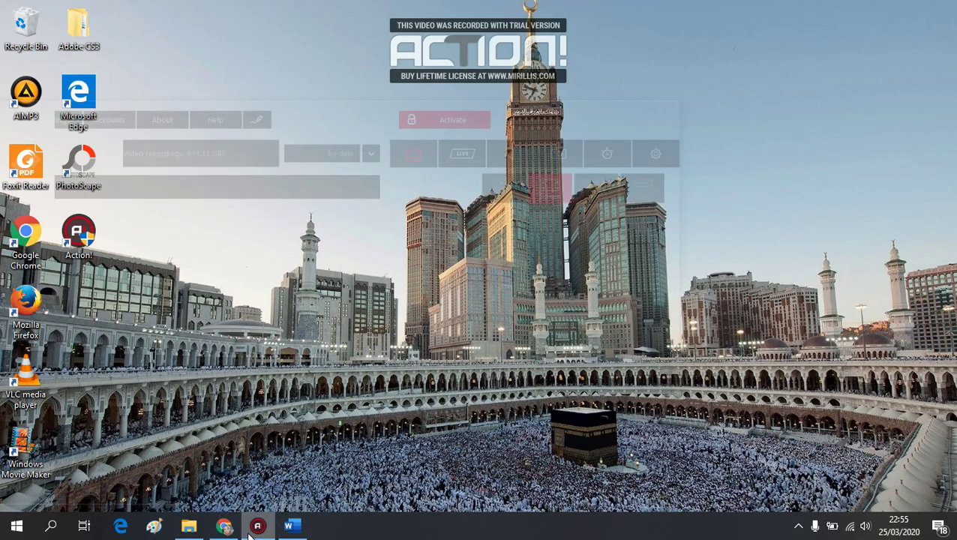